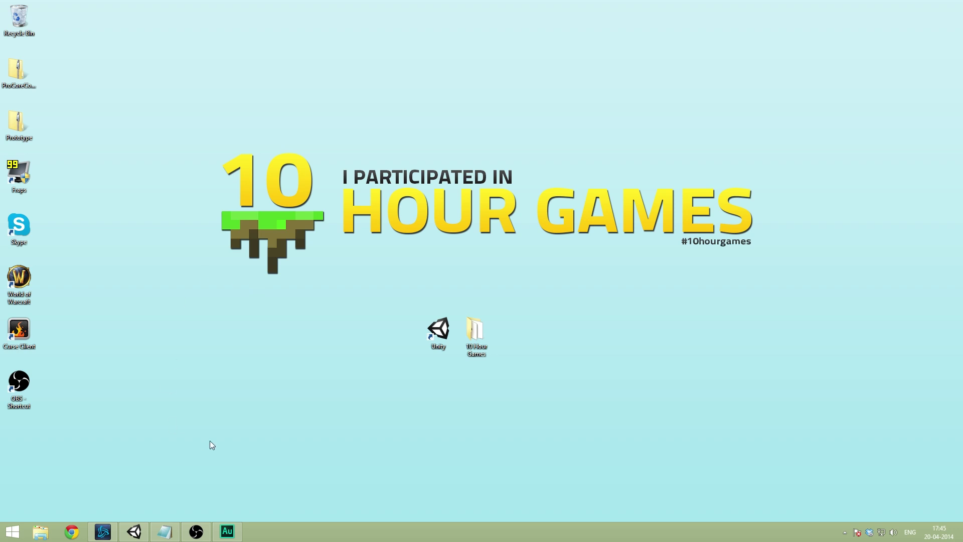
Open the Notepad topic list, review the Ambient Light and Fix Ball Rotation items, and switch to Unity
click(164, 532)
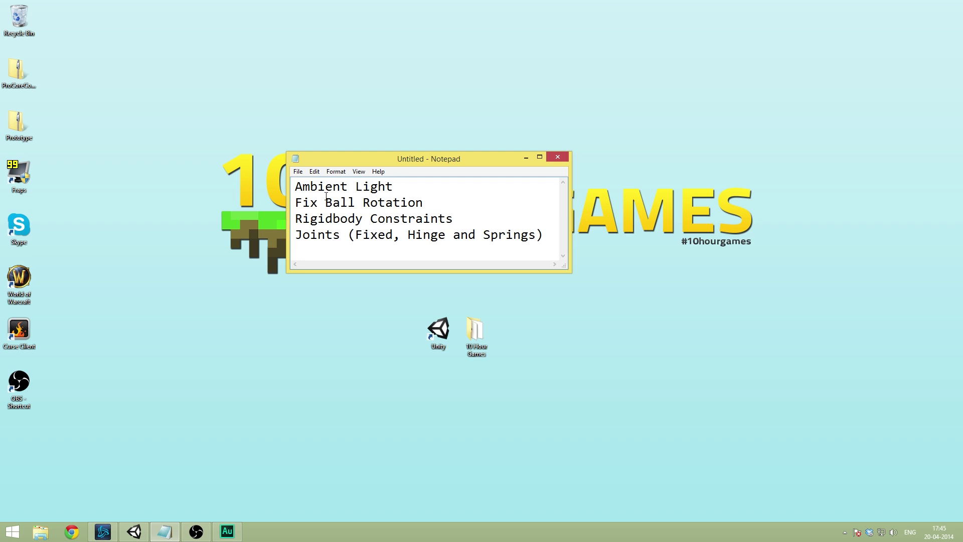
double_click(307, 203)
double_click(321, 186)
click(452, 188)
key(alt+Tab)
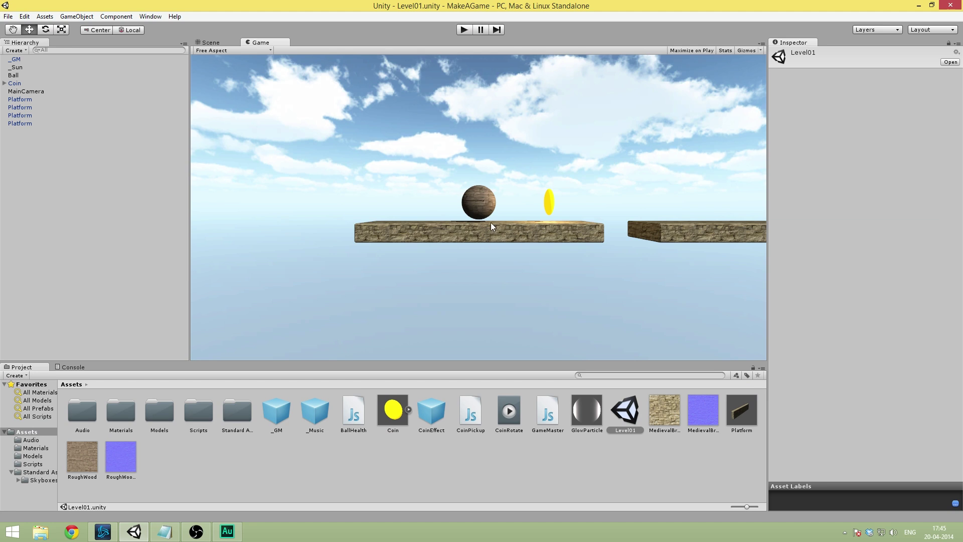
Examine the lighting and shadows on the ball, coin and platforms in the Scene view, framing the ball up close
click(198, 41)
alt+drag(327, 131, 486, 214)
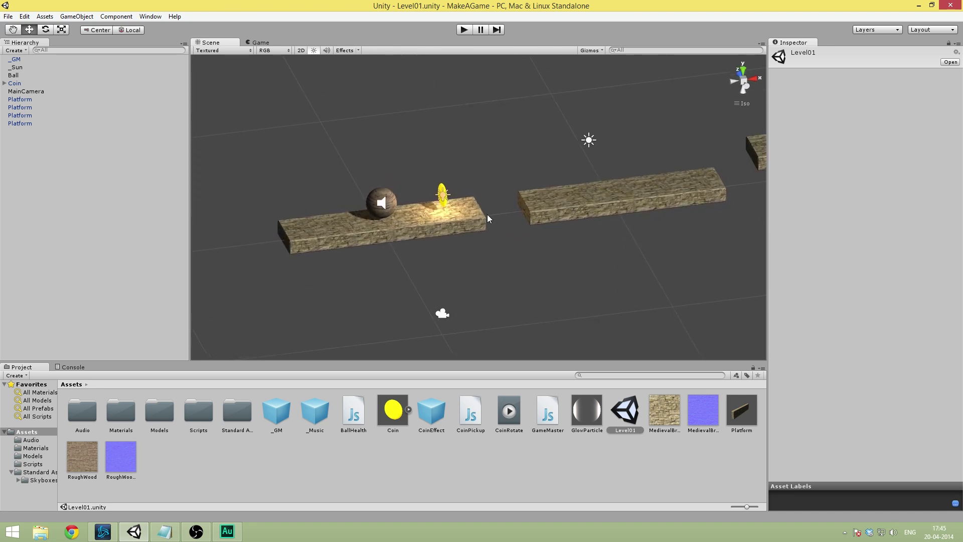
scroll(406, 174, up, 5)
scroll(461, 190, down, 18)
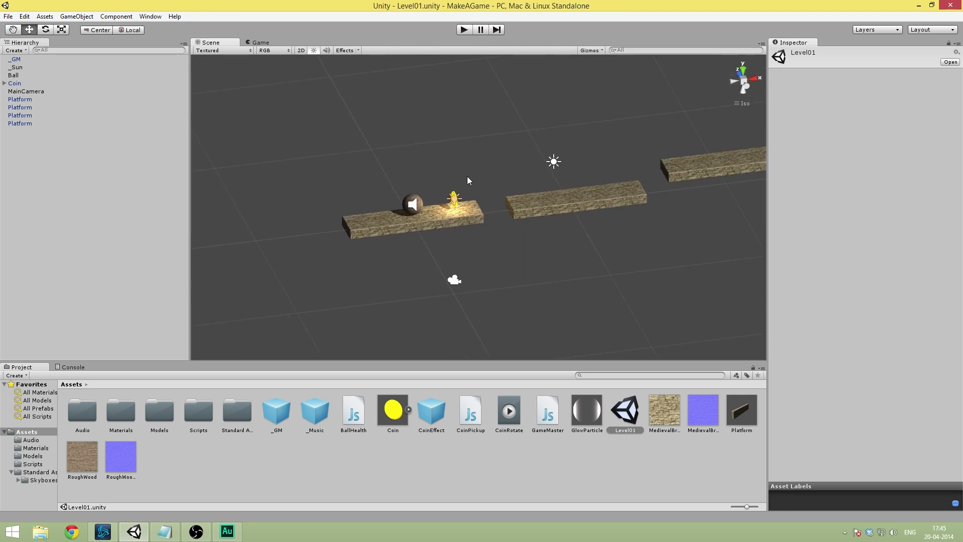
mouse_move(559, 164)
middle_down()
mouse_move(375, 193)
mouse_move(555, 146)
middle_up()
scroll(428, 216, up, 11)
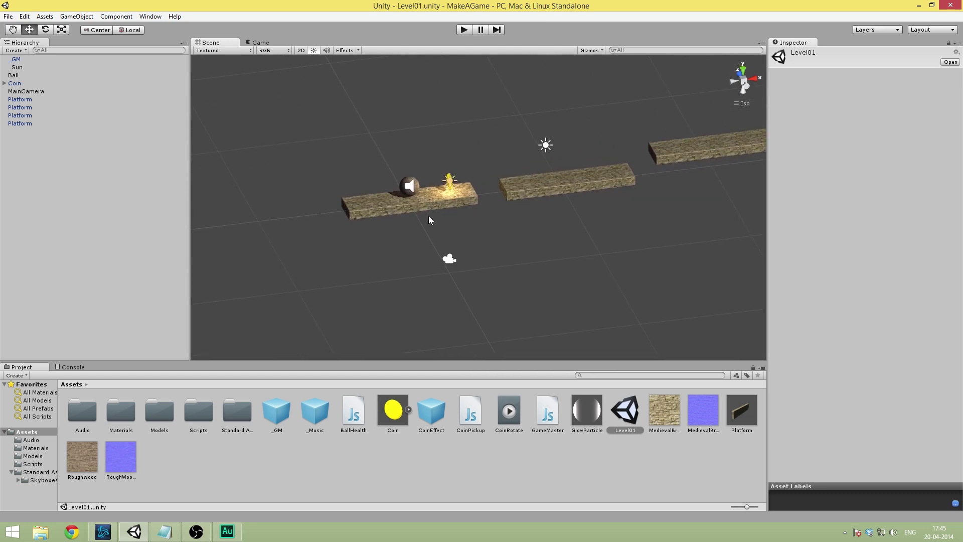
scroll(402, 171, up, 3)
alt+drag(387, 161, 439, 181)
scroll(442, 183, up, 1)
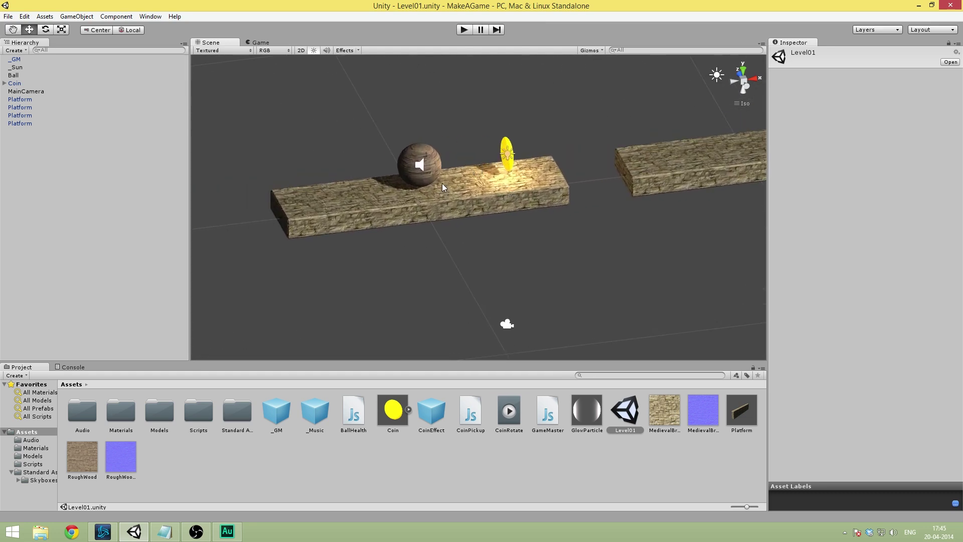
middle_drag(444, 179, 465, 192)
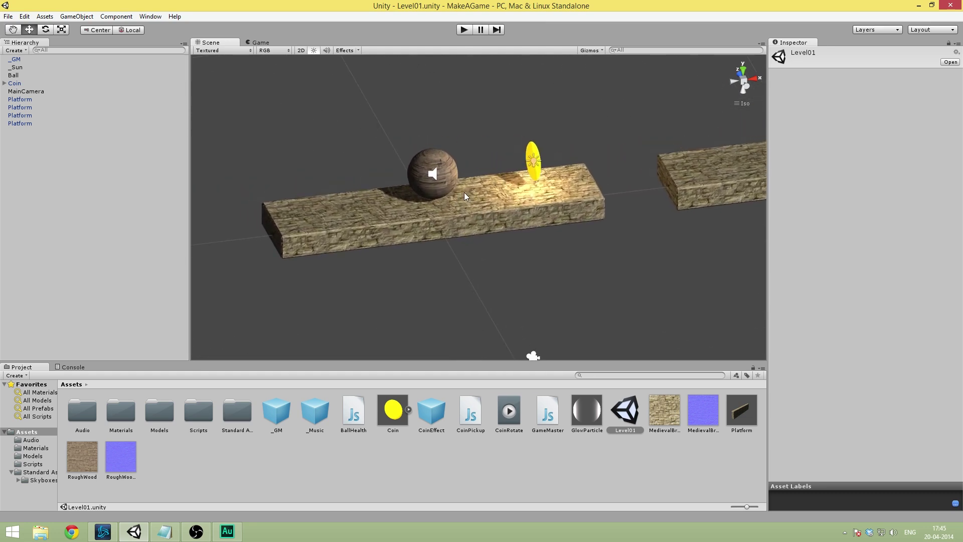
click(441, 169)
key(f)
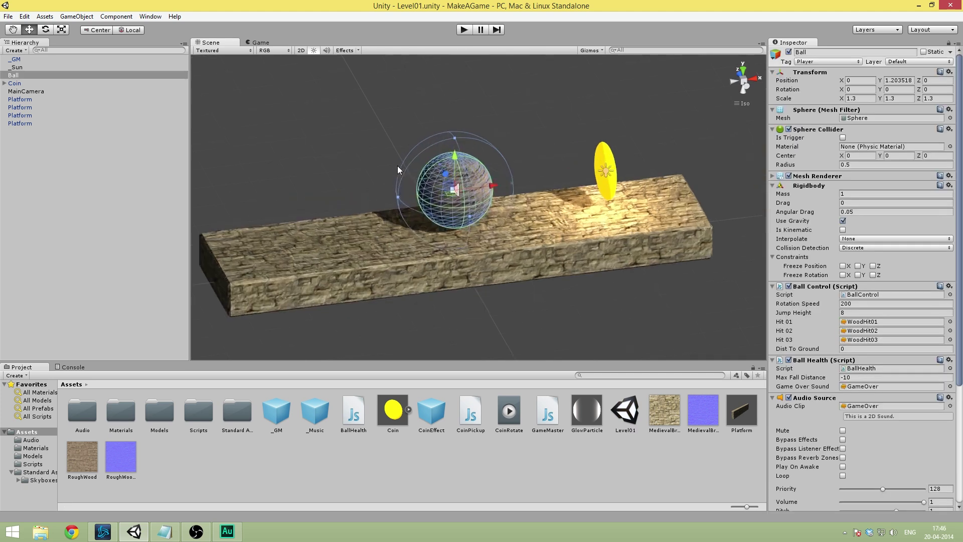
alt+drag(398, 167, 466, 130)
click(345, 143)
alt+drag(343, 142, 409, 254)
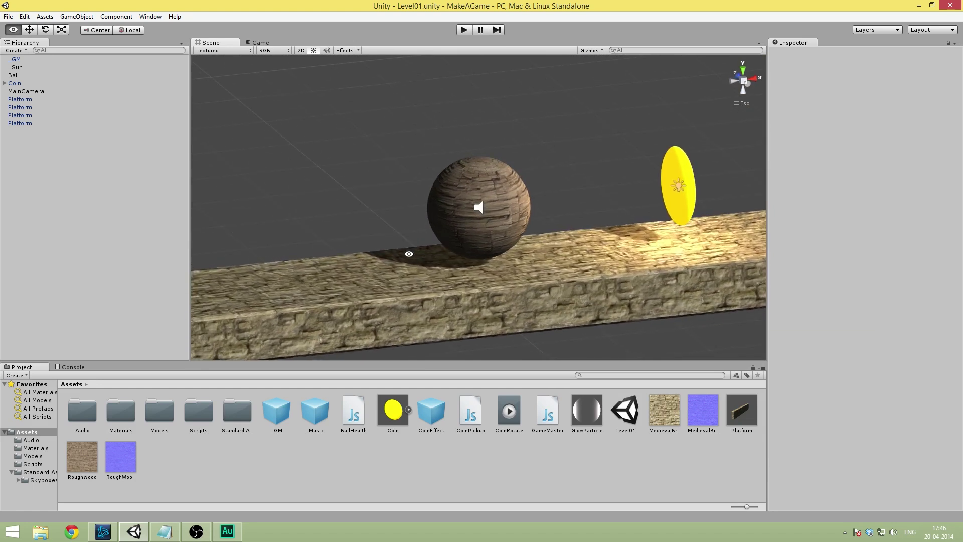
Set the _Sun directional light's intensity to 0.3 and show the level in the Game view
click(20, 67)
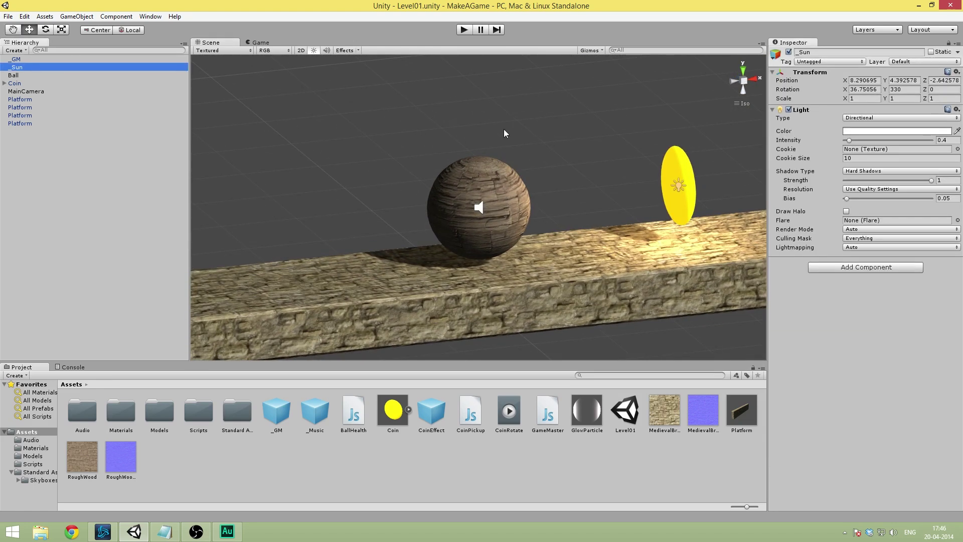
scroll(480, 158, down, 5)
scroll(495, 151, down, 3)
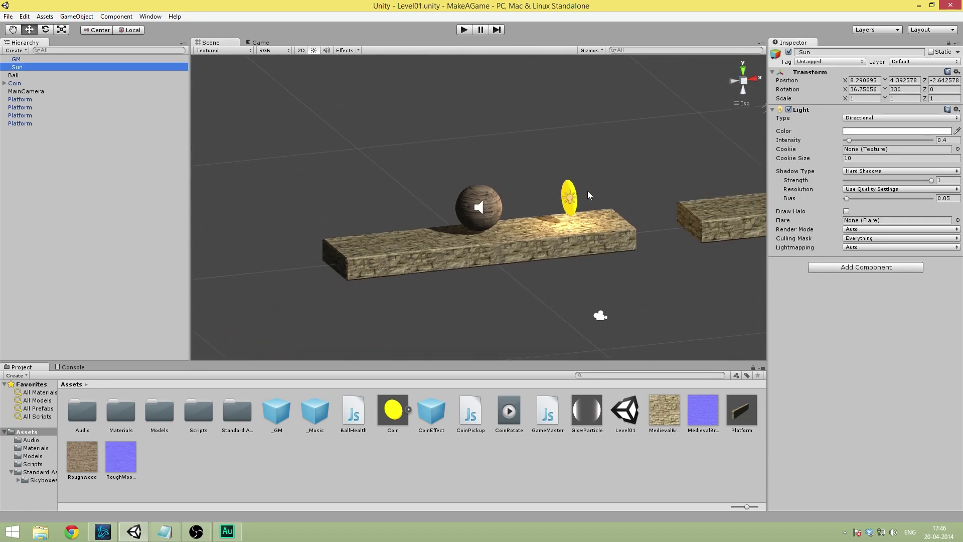
click(948, 141)
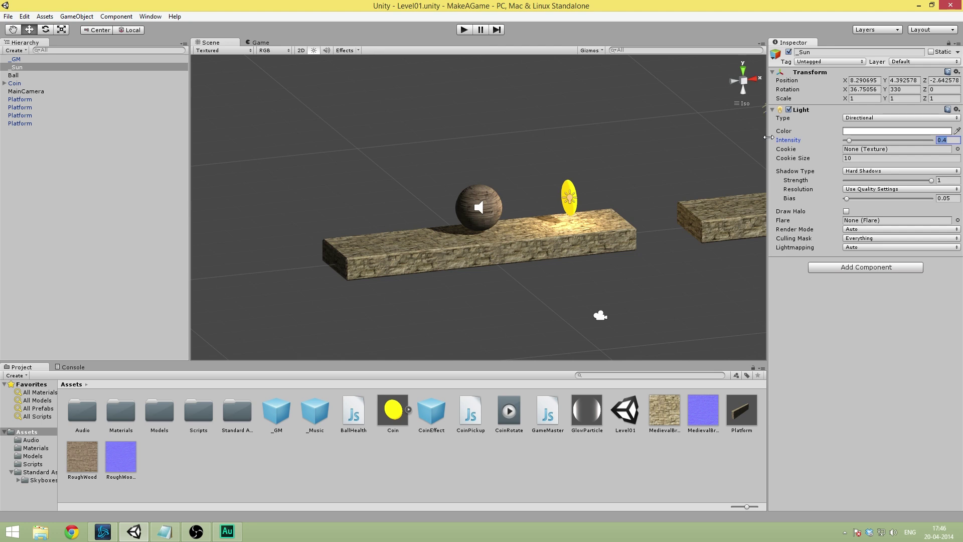
text(0.4)
key(BackSpace)
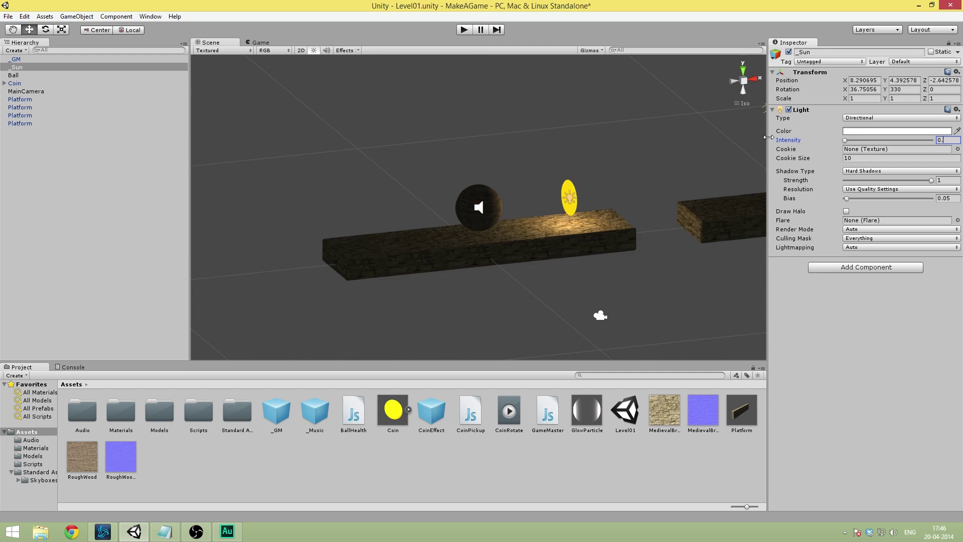
text(3)
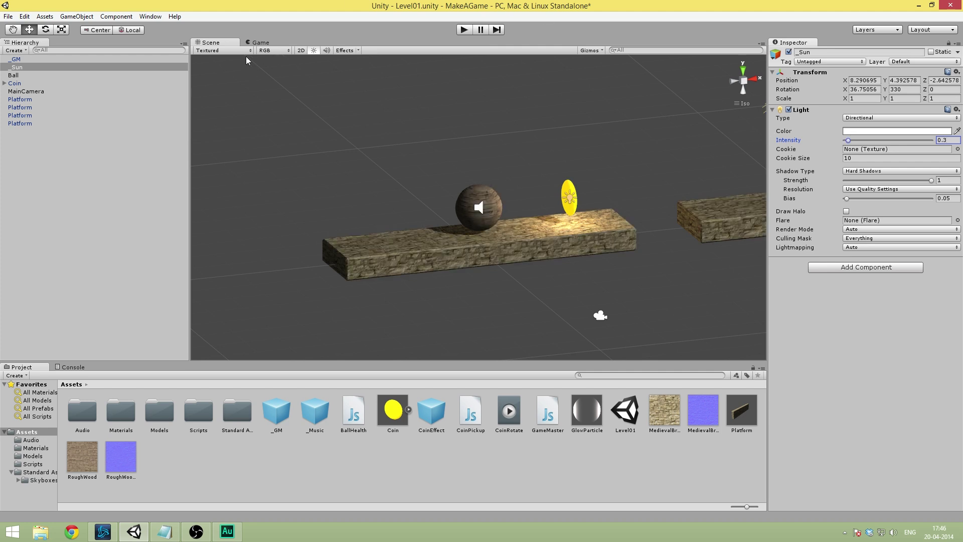
click(262, 43)
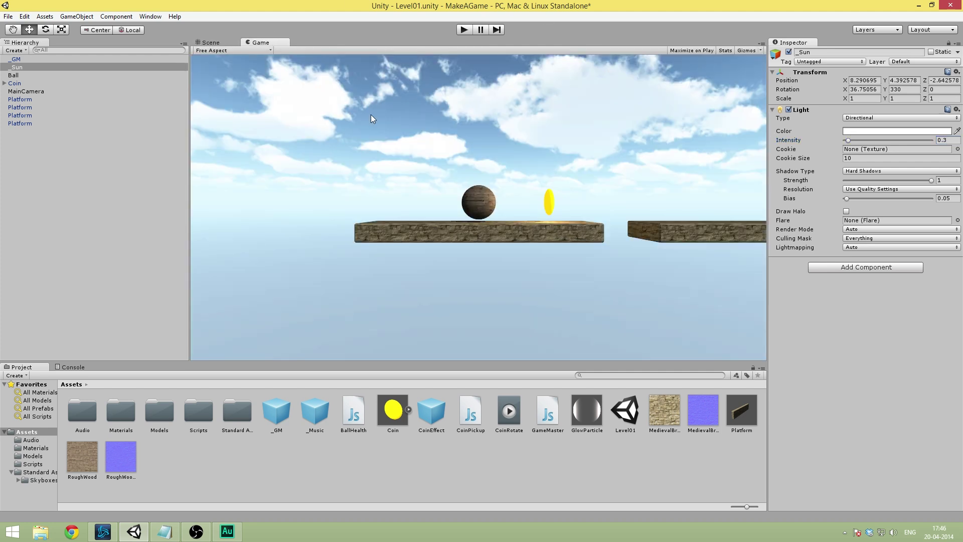
Lighten the Ambient Light colour in the Render Settings to grey with RGB 84, 84, 84
click(24, 17)
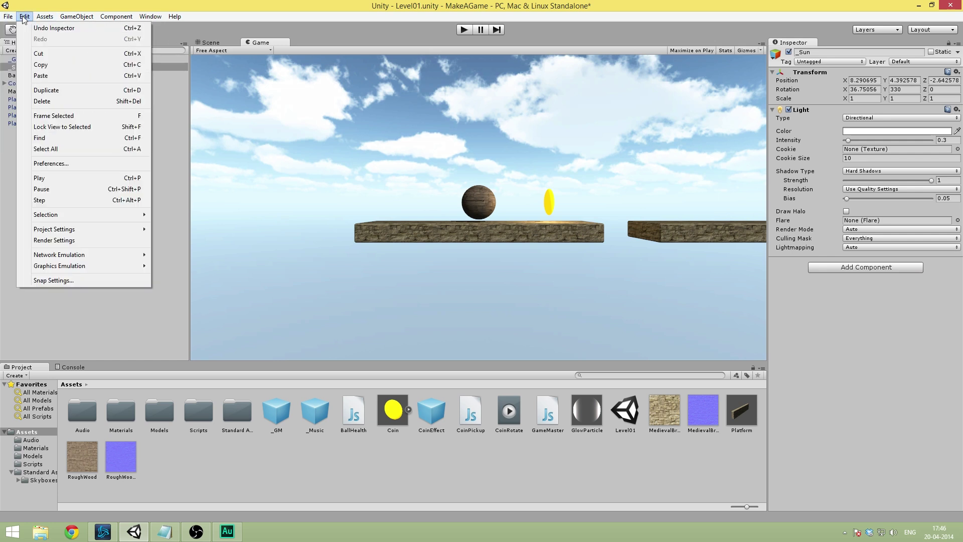
click(73, 241)
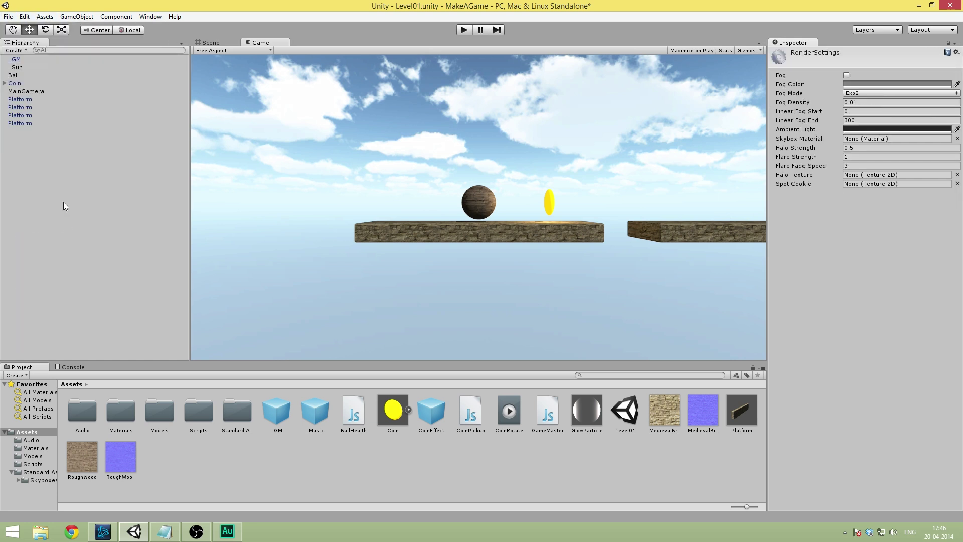
click(22, 17)
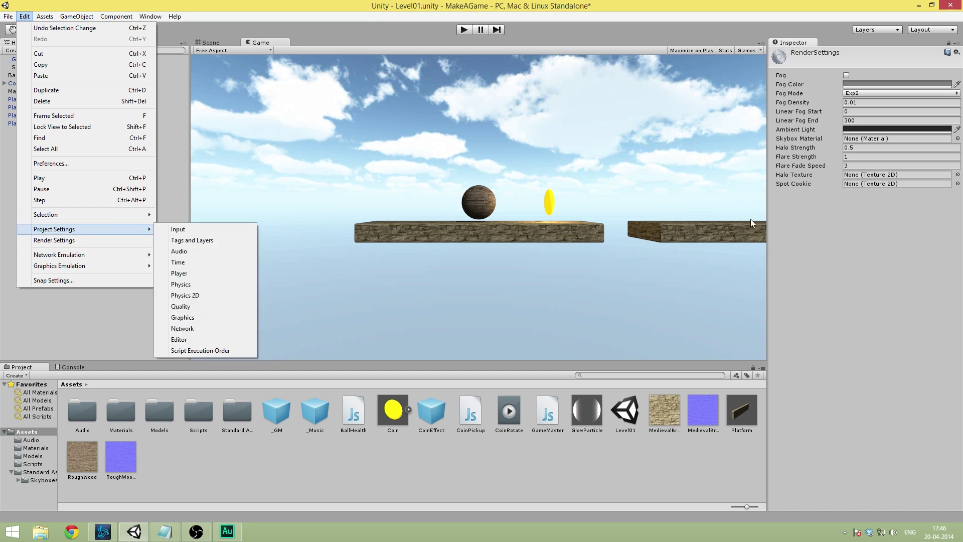
click(891, 247)
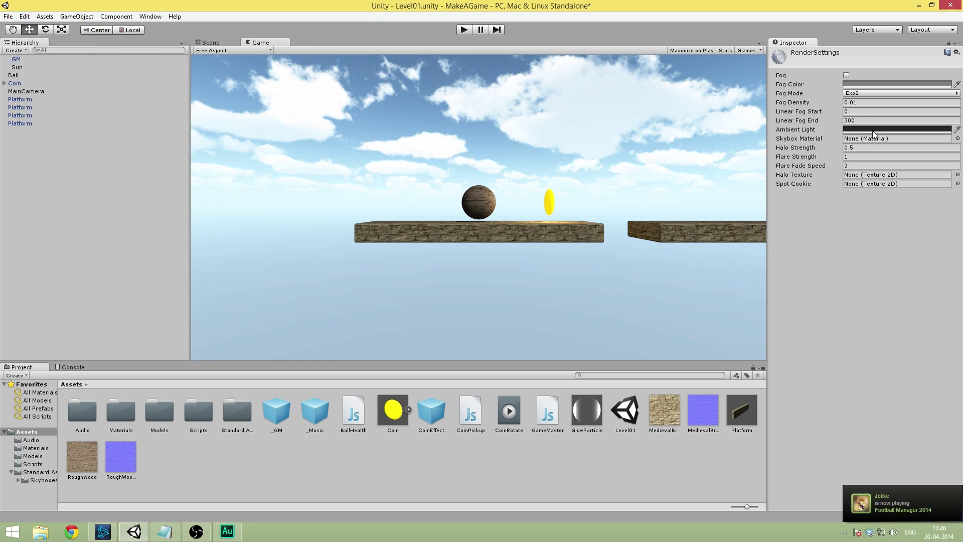
click(897, 129)
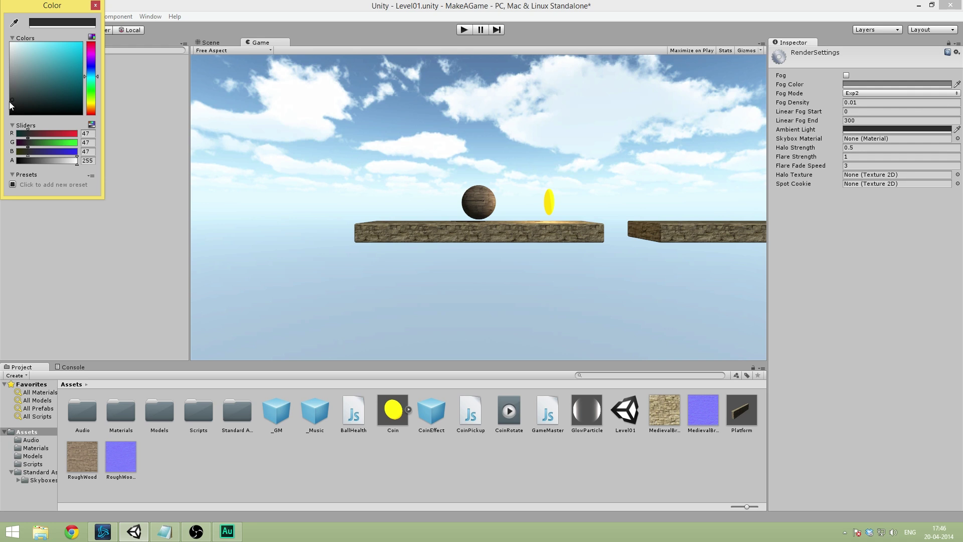
drag(12, 100, 10, 88)
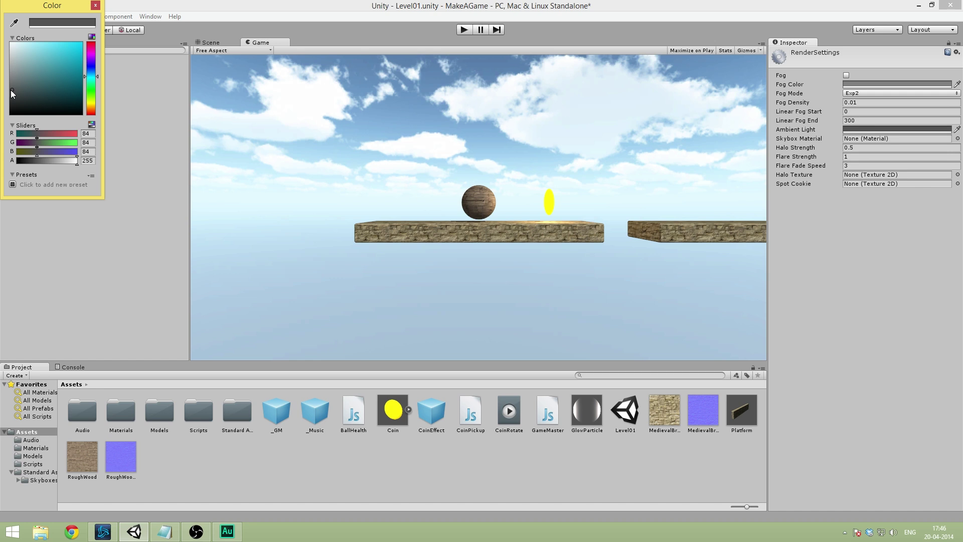
click(96, 6)
Set the _Sun light's intensity to 0.4 after trying 0.35
click(30, 67)
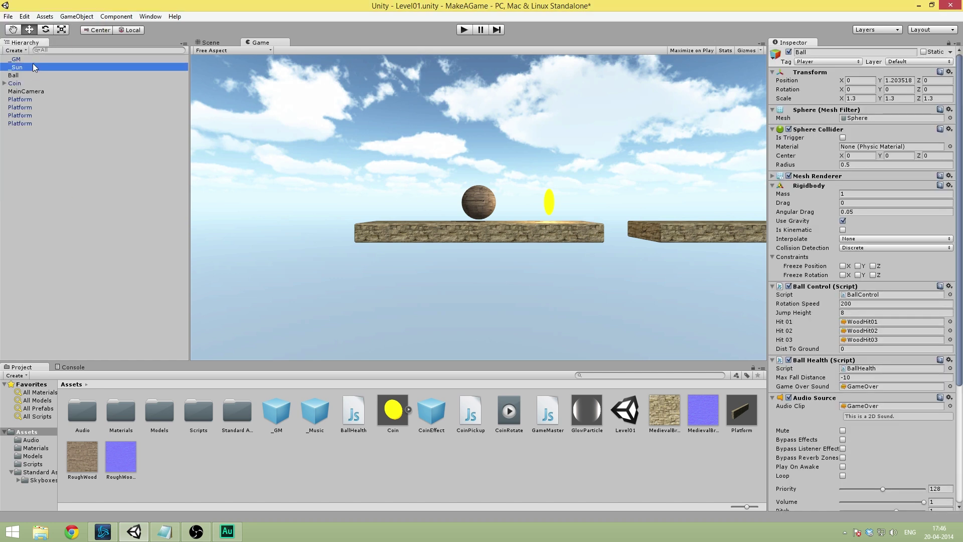
click(948, 140)
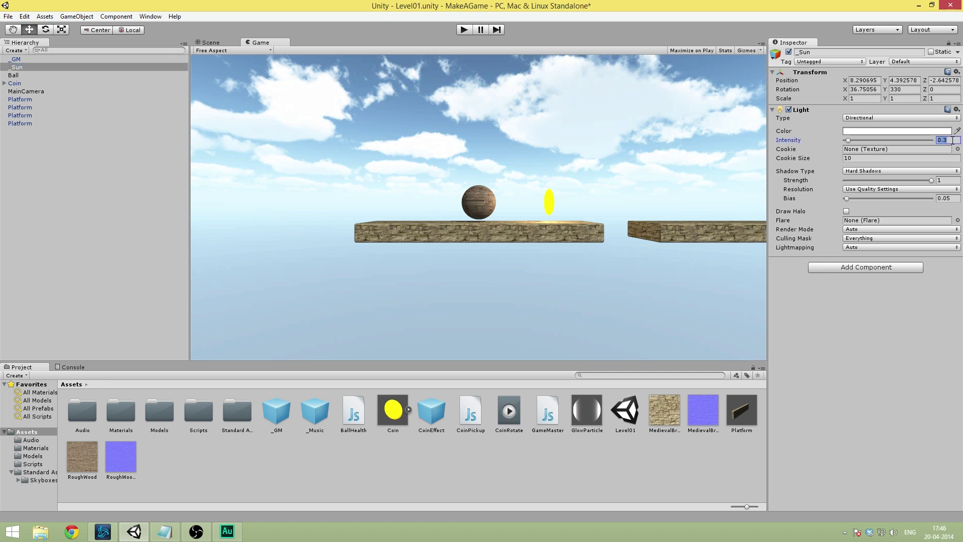
text(1)
key(BackSpace)
text(5)
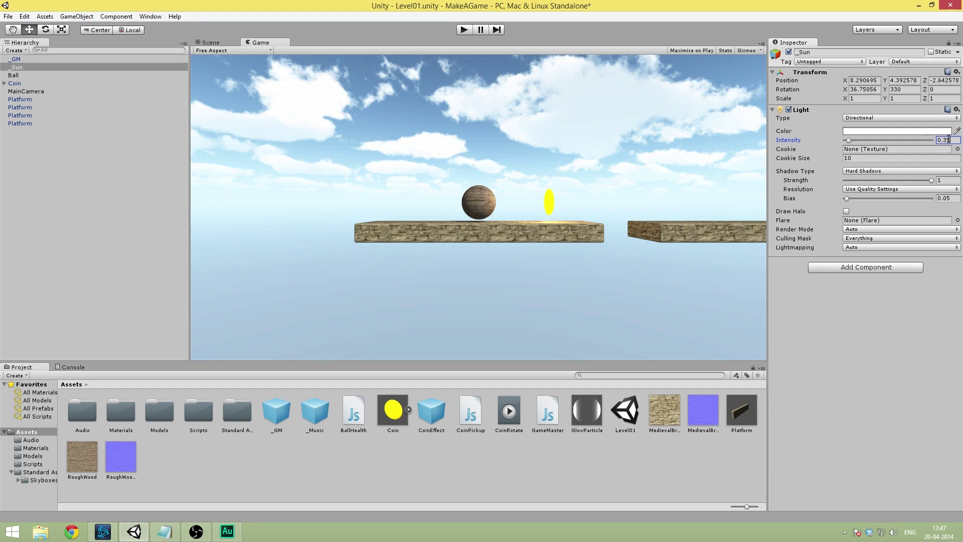
key(BackSpace)
key(BackSpace)
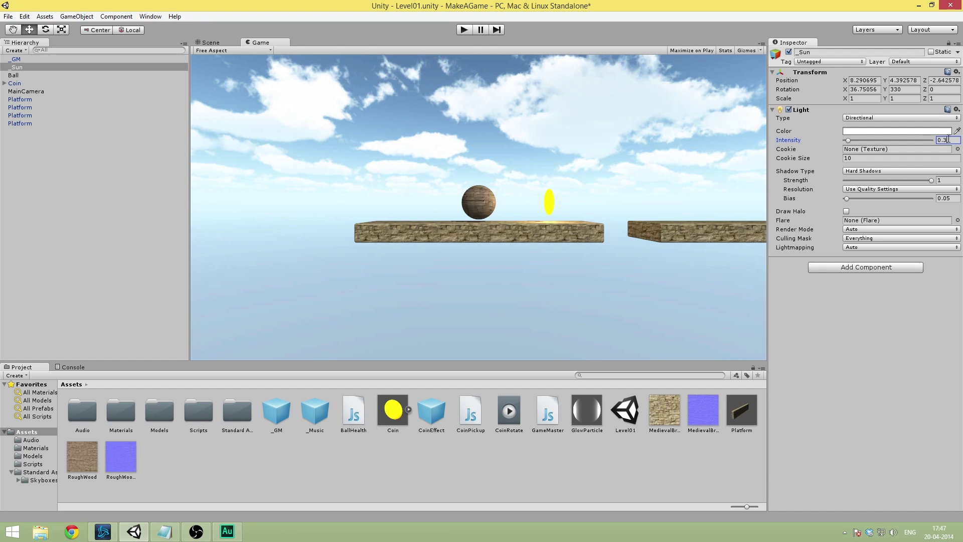
text(4)
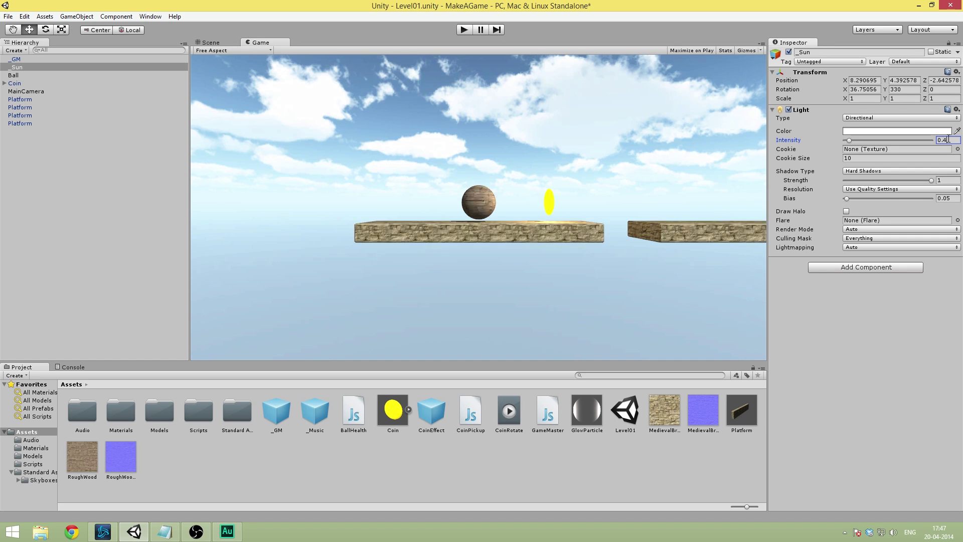
Inspect the relit level in the Scene view and play-test it by rolling and jumping the ball past the coin
click(211, 42)
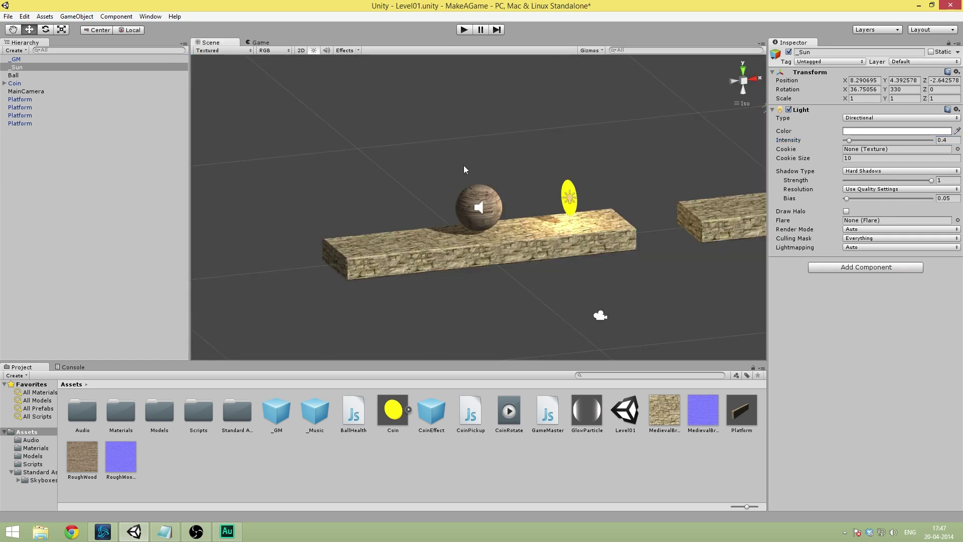
alt+drag(464, 164, 403, 213)
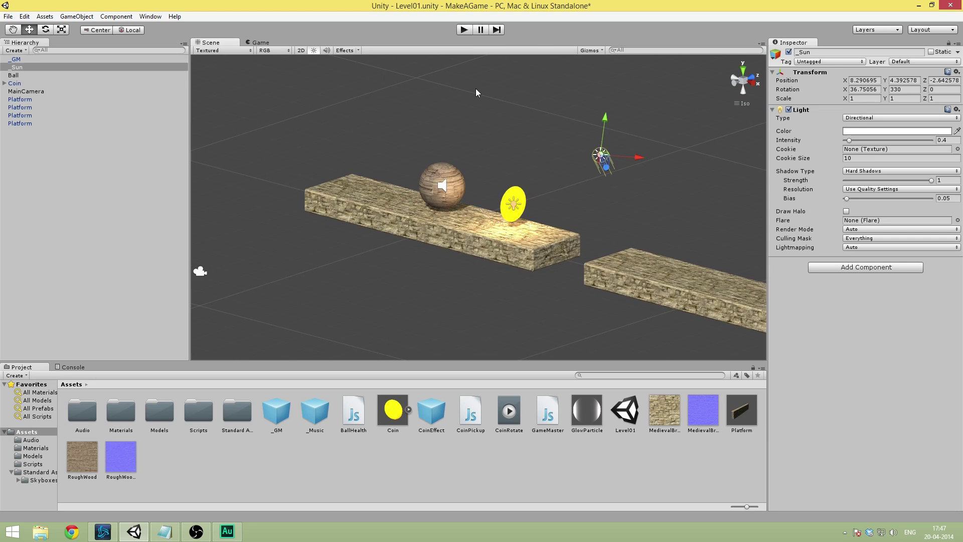
click(464, 31)
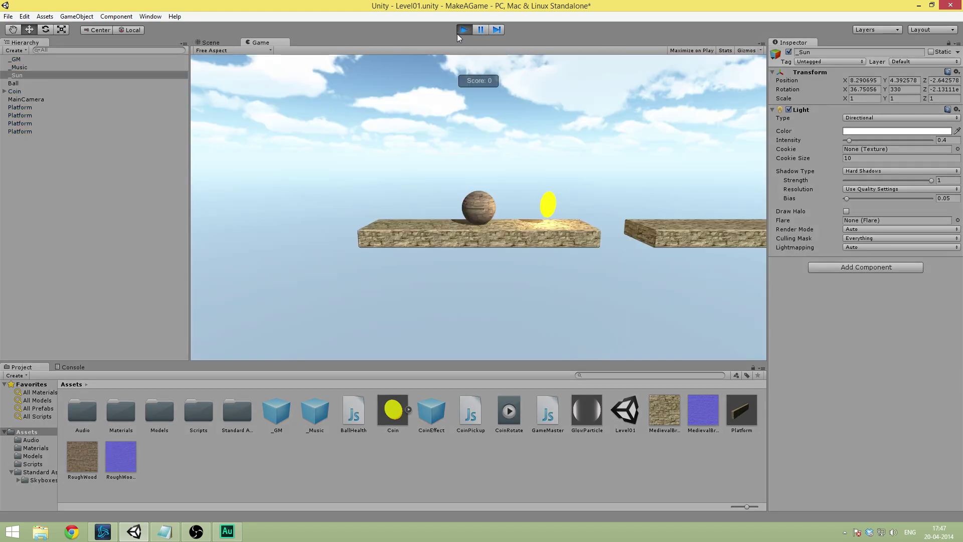
key(d)
key(w)
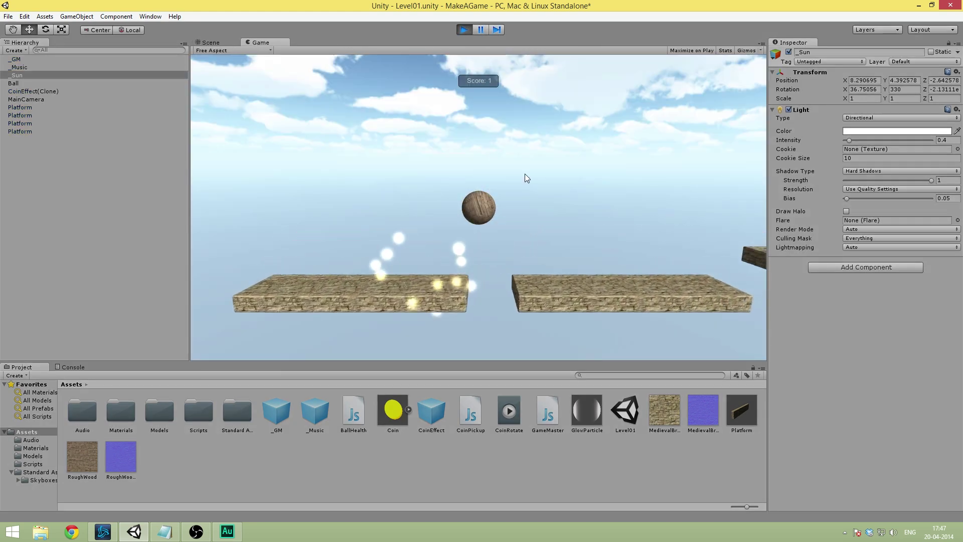
click(465, 30)
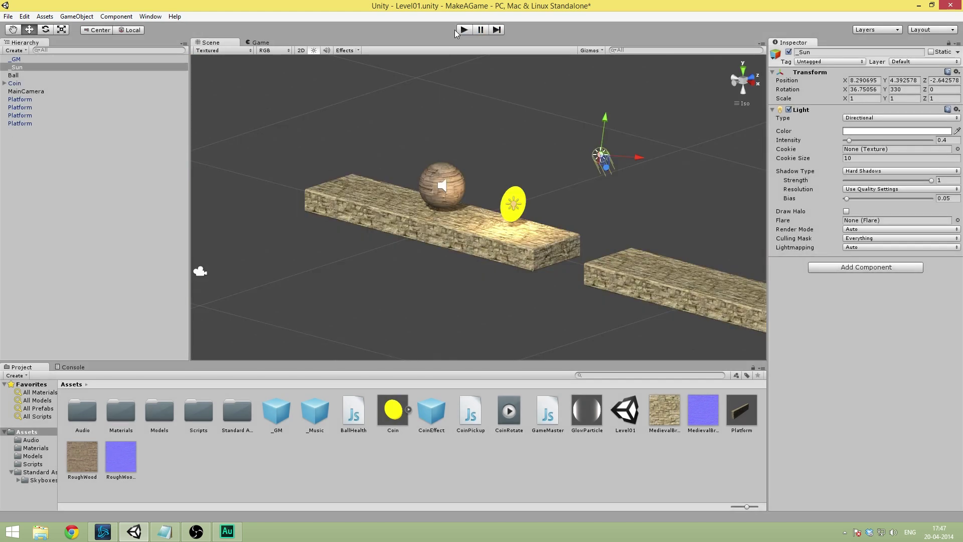
Check the Fix Ball Rotation item in the Notepad list and return to Unity with no object selected
click(170, 533)
drag(454, 205, 320, 199)
click(319, 199)
click(107, 168)
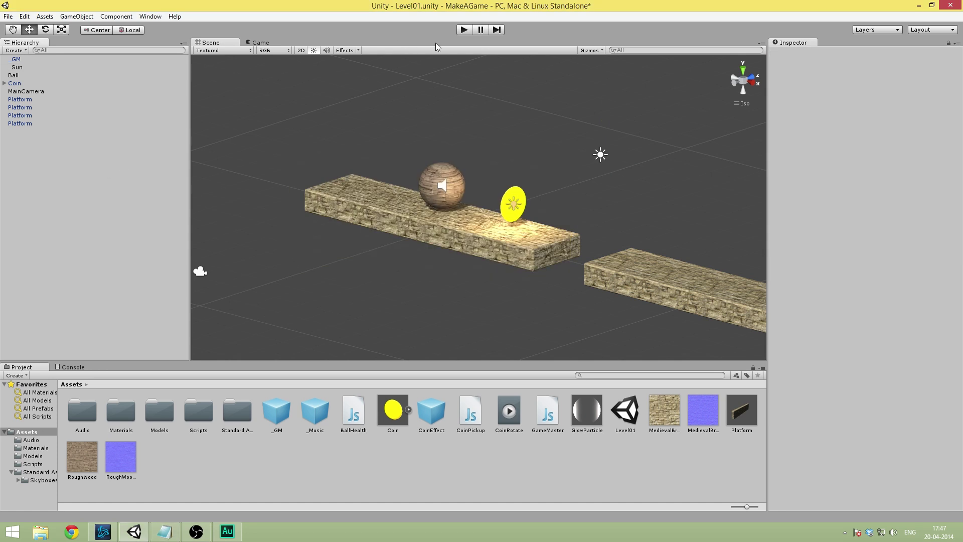
Play-test the level by rolling the ball through the coin to observe its rotation, and stop the game
click(464, 30)
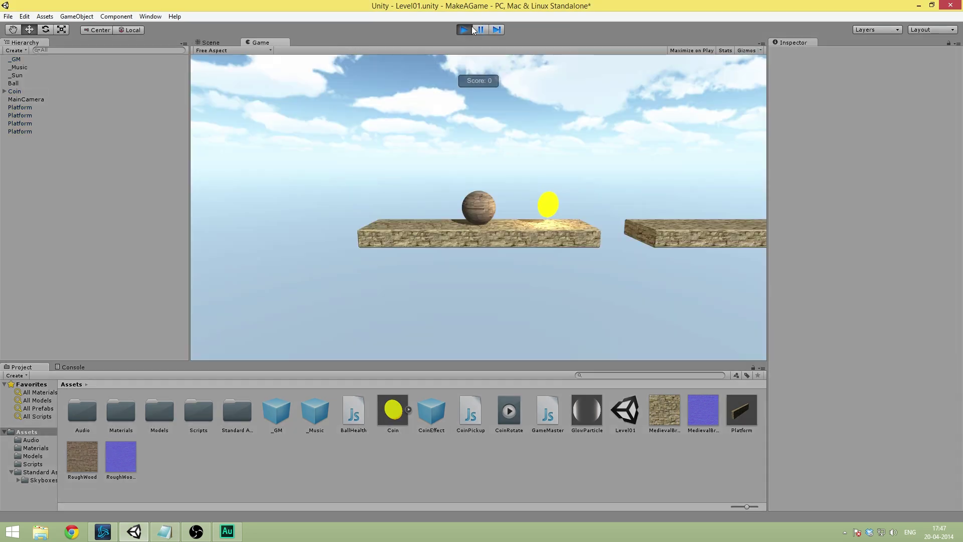
key(d)
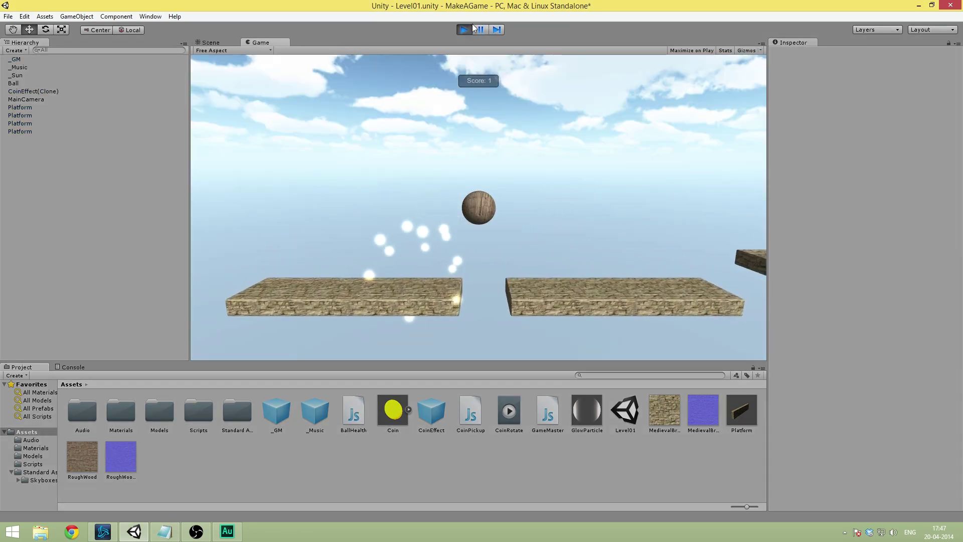
click(465, 30)
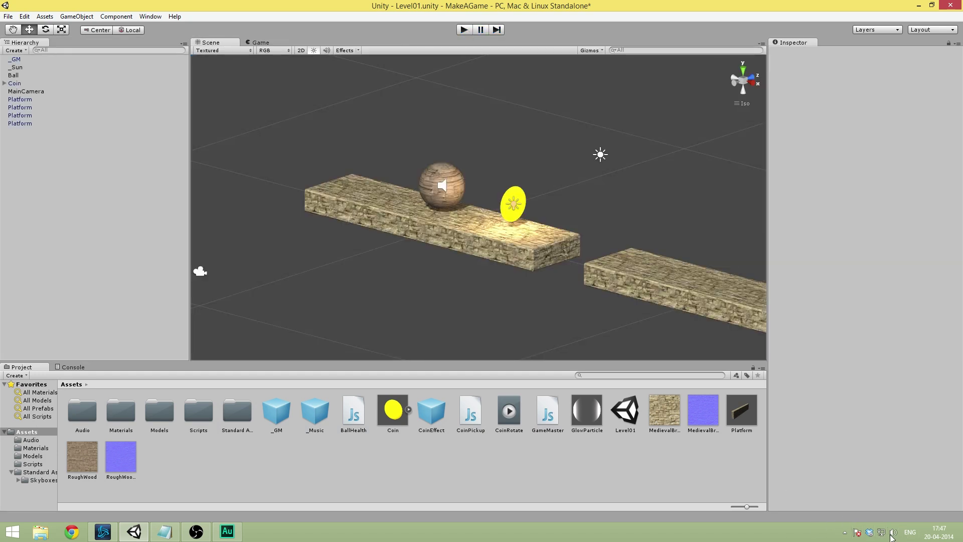
Open the system Volume Mixer and turn down the volume of the Unity application
click(894, 532)
click(895, 513)
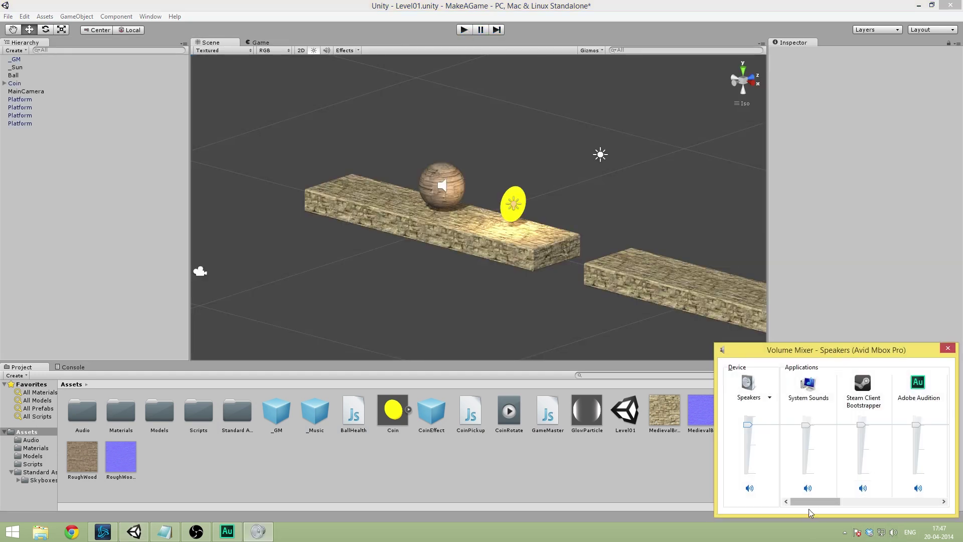
drag(813, 501, 908, 502)
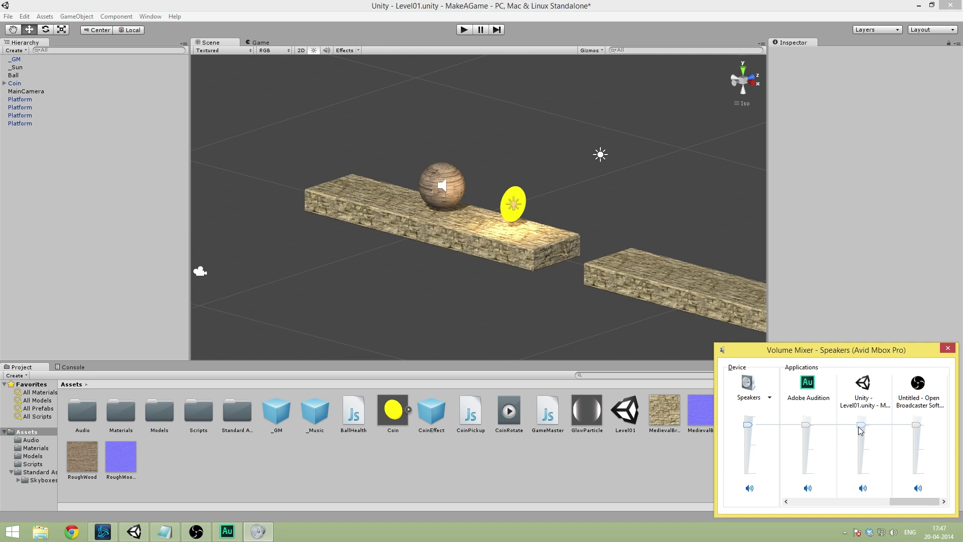
drag(861, 425, 861, 465)
Return to Unity, play-test the level by rolling the ball through the coin and across the platforms, and stop the game
click(839, 305)
click(464, 29)
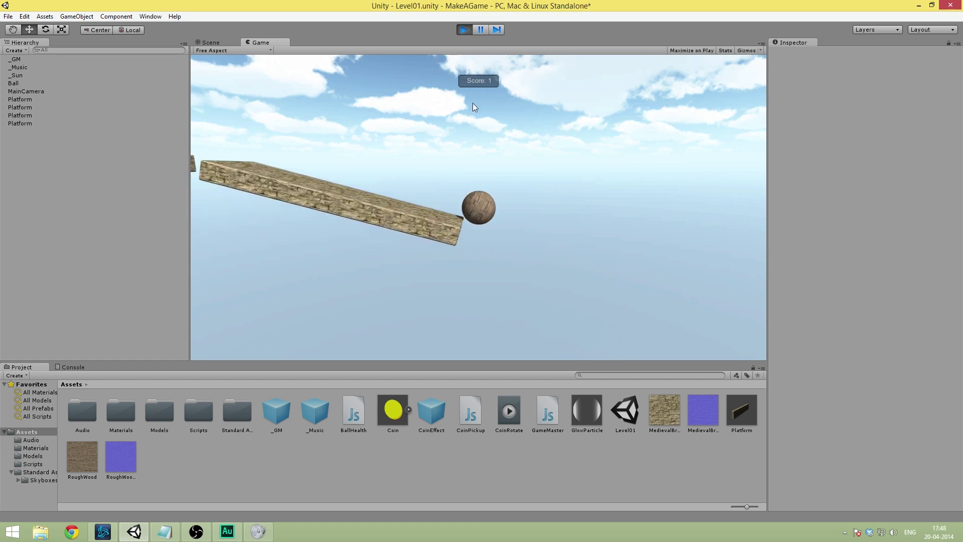
click(463, 29)
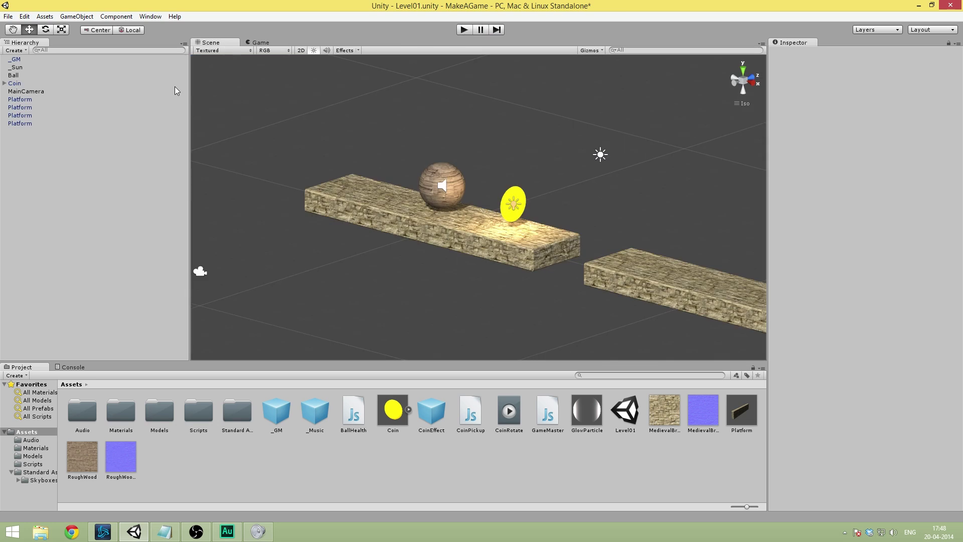
Freeze the Ball's Rigidbody position on the Z axis, with the Scene view framed on the ball and set to perspective
click(16, 75)
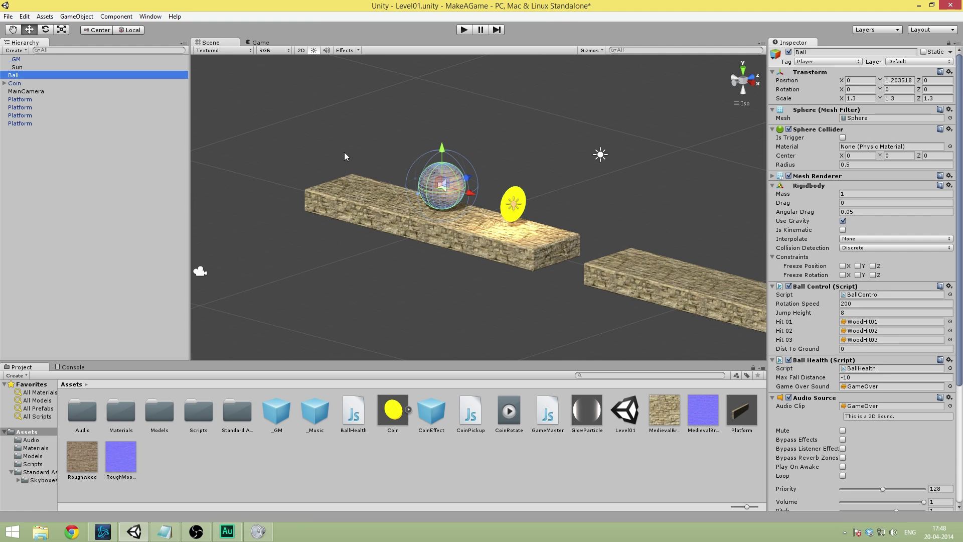
key(f)
alt+drag(387, 136, 426, 140)
scroll(787, 321, down, 4)
scroll(786, 321, down, 2)
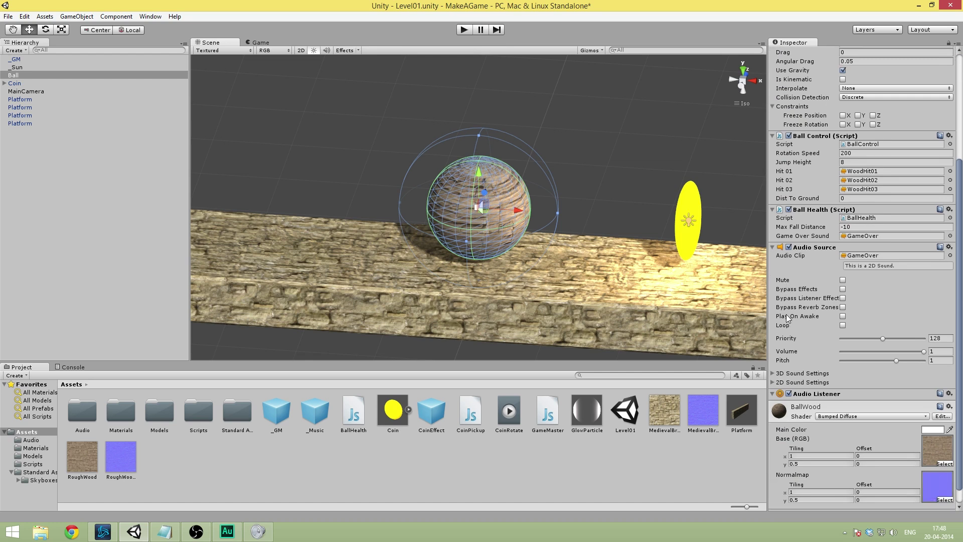
scroll(786, 321, up, 5)
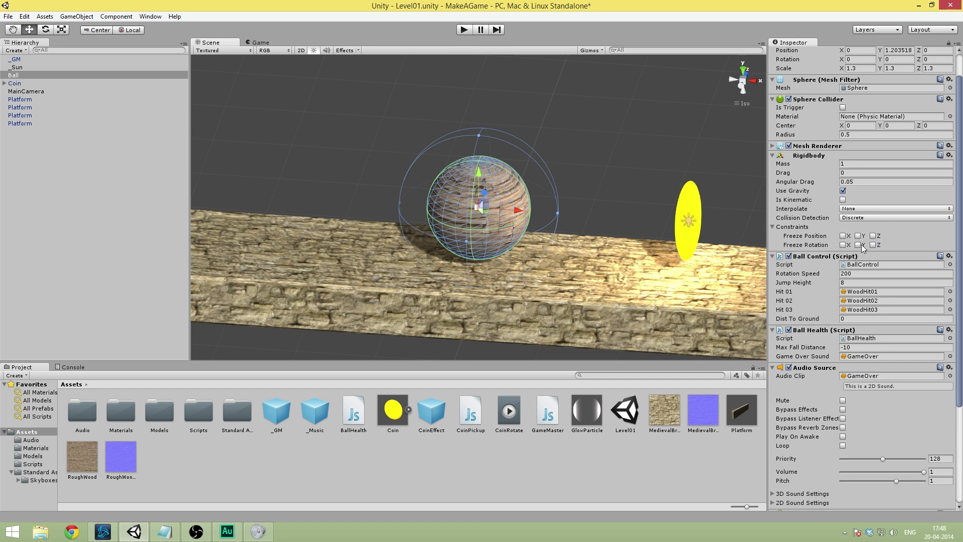
alt+drag(544, 195, 552, 179)
scroll(572, 165, down, 8)
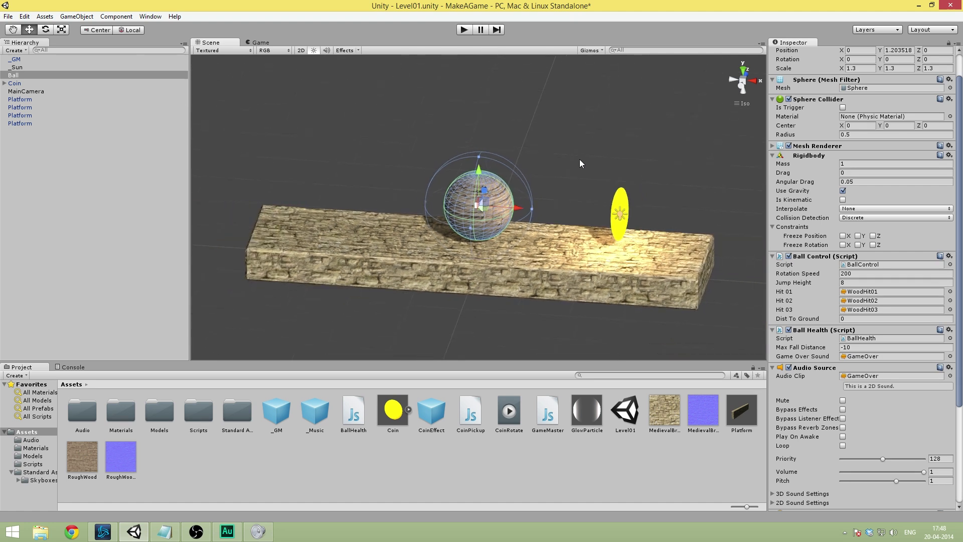
alt+drag(544, 145, 749, 53)
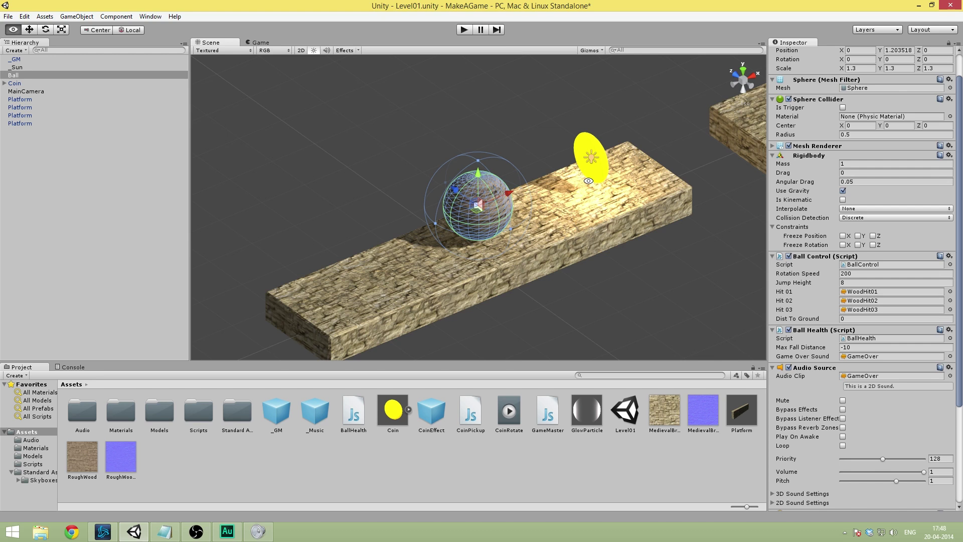
click(743, 80)
click(743, 82)
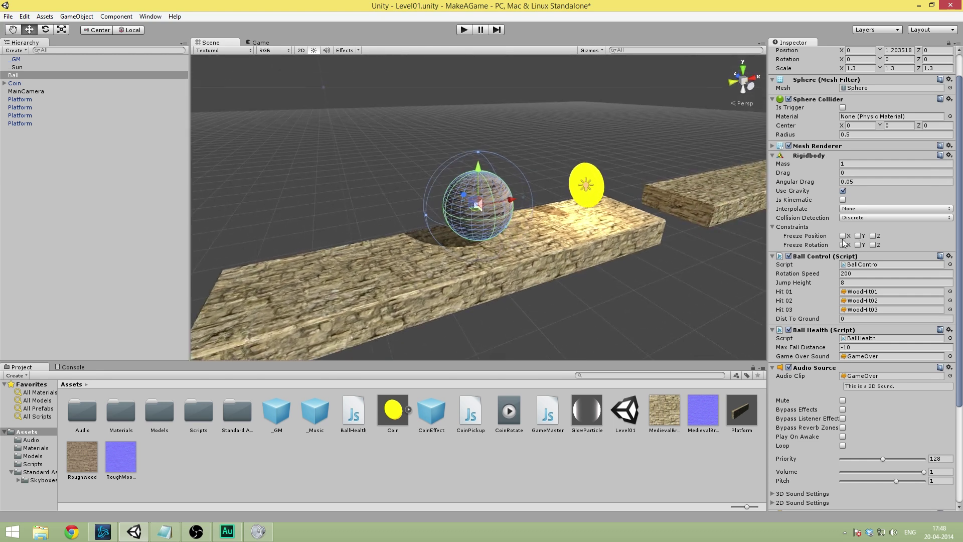
click(873, 235)
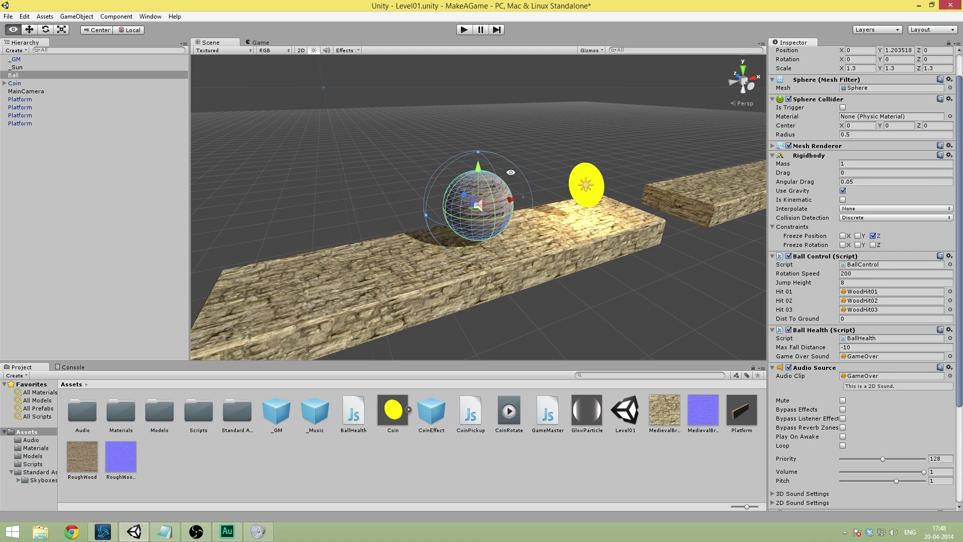
Freeze the Ball's Rigidbody rotation on the X and Y axes
alt+drag(485, 145, 385, 203)
alt+drag(604, 196, 381, 211)
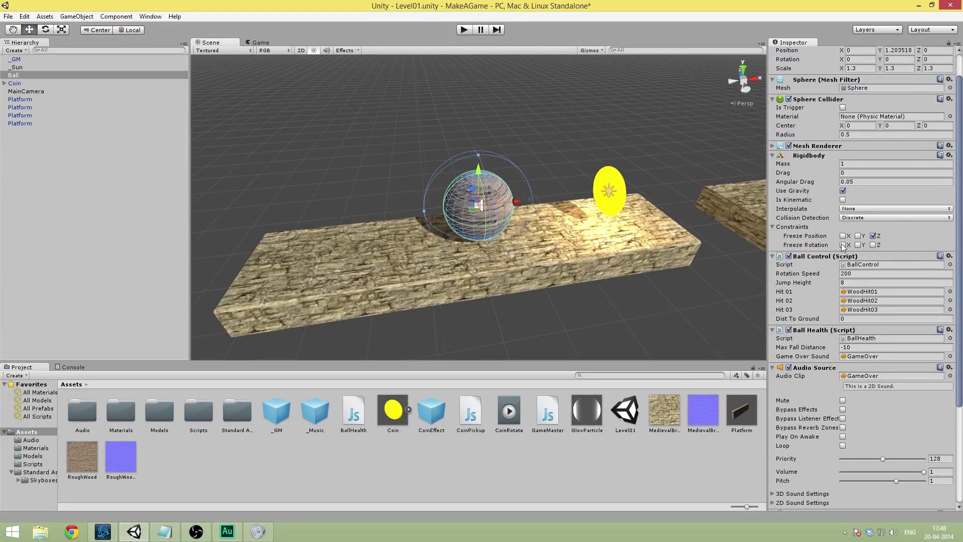
alt+drag(695, 131, 637, 141)
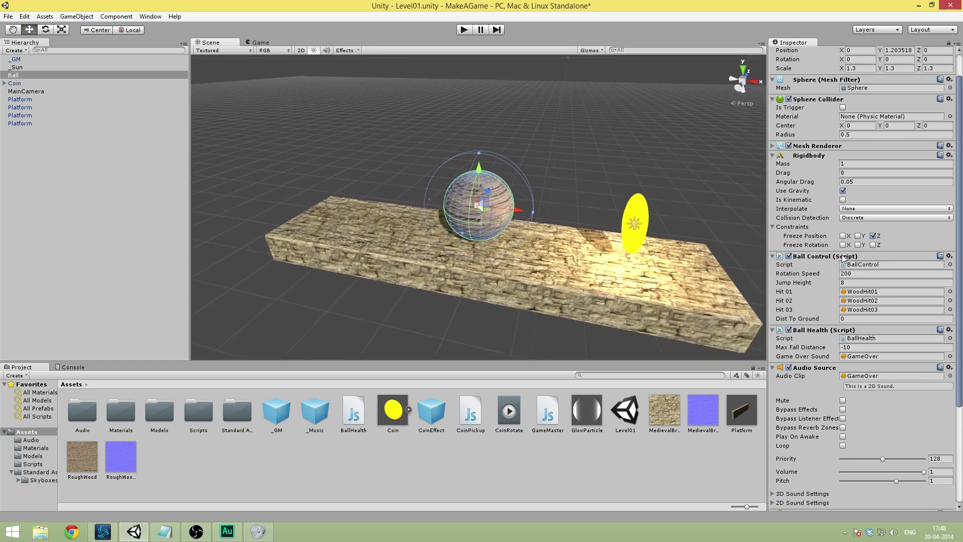
click(843, 245)
Play-test the constrained ball by jumping and rolling it through the coin and over the platforms, and stop the game
click(465, 30)
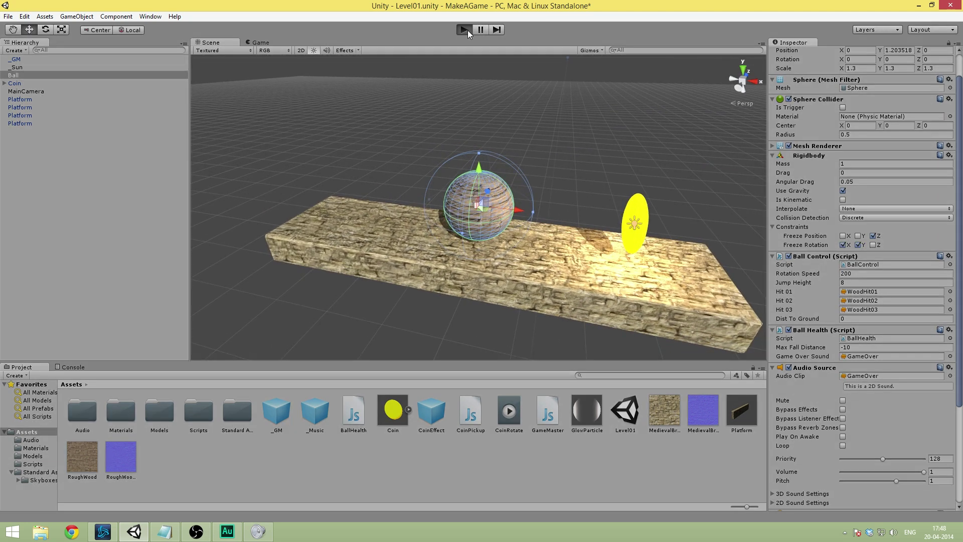
key(space)
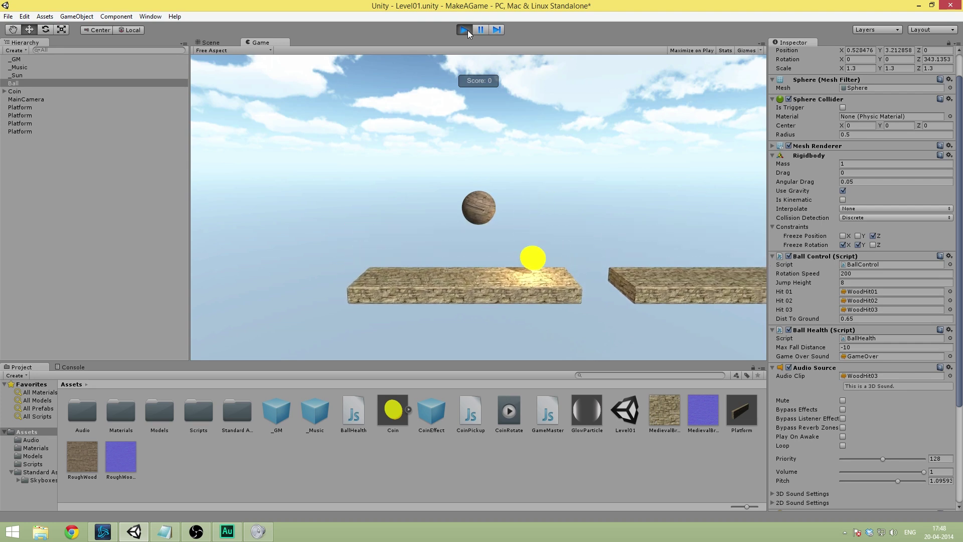
key(d)
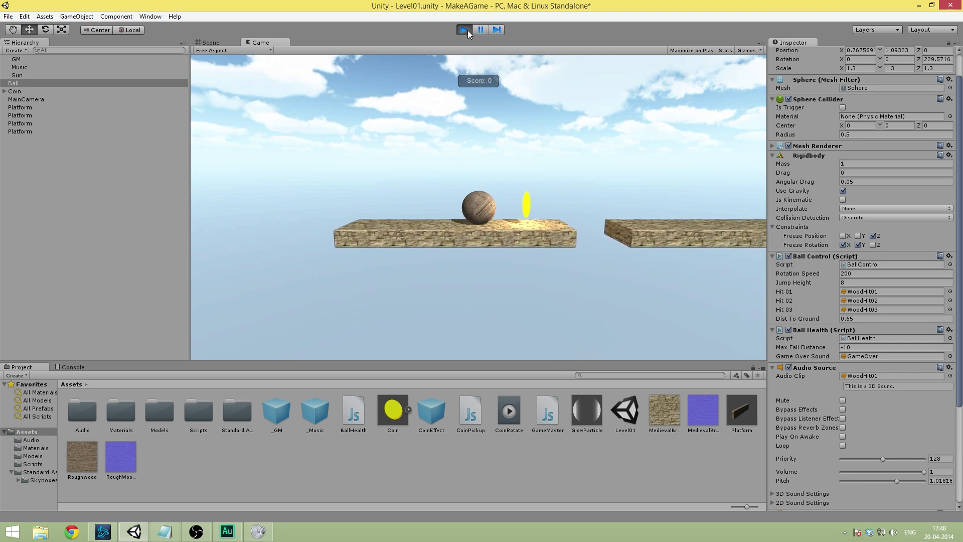
key(w)
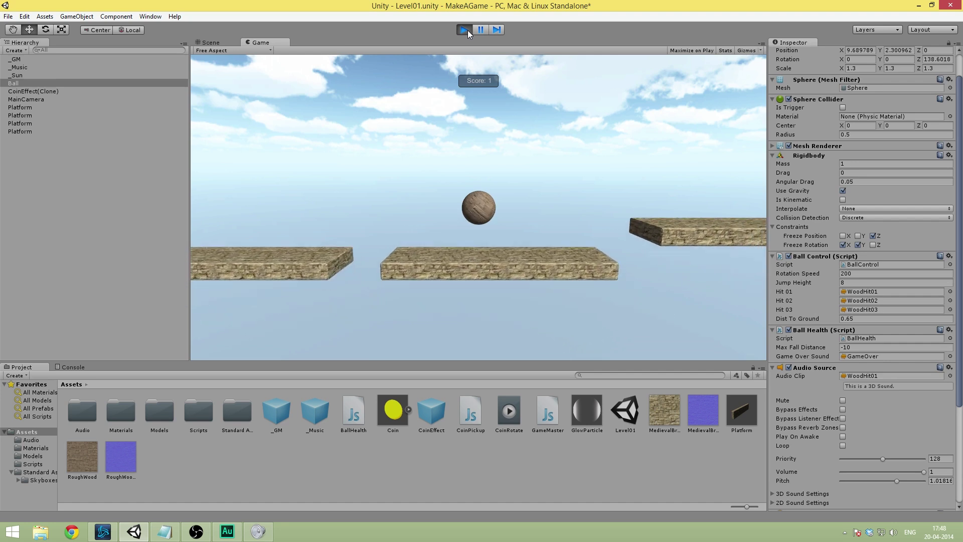
click(467, 31)
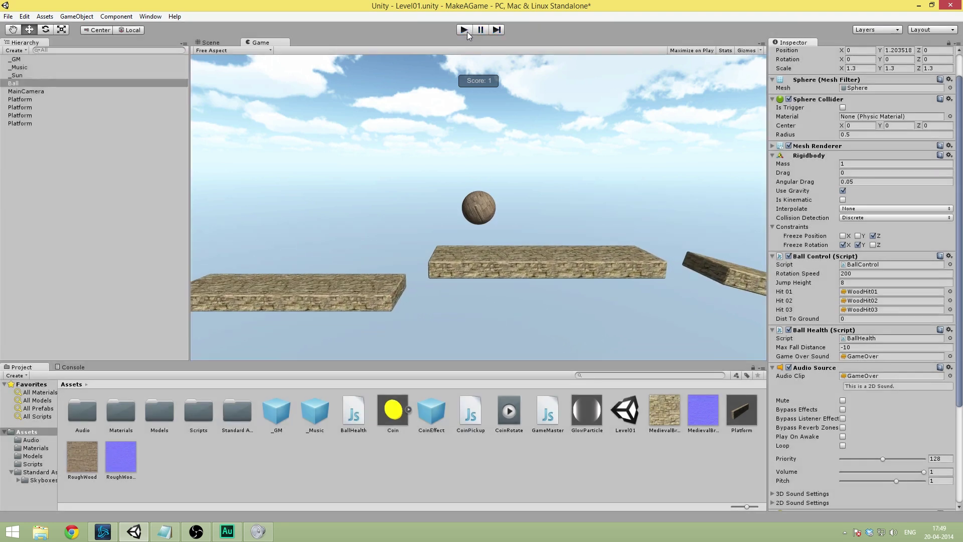
alt+drag(443, 187, 402, 305)
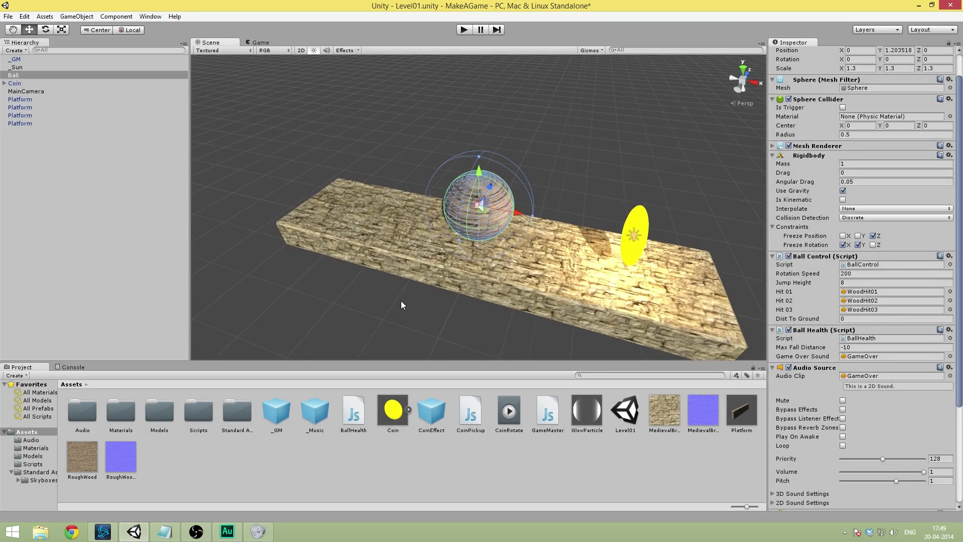
Check the Rigidbody Constraints item in the Notepad topic list
click(171, 535)
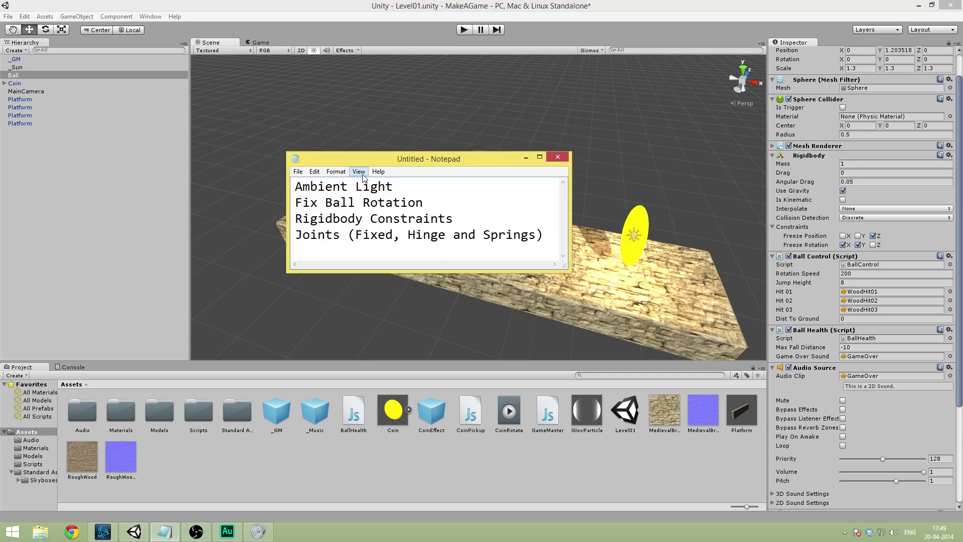
drag(454, 219, 296, 220)
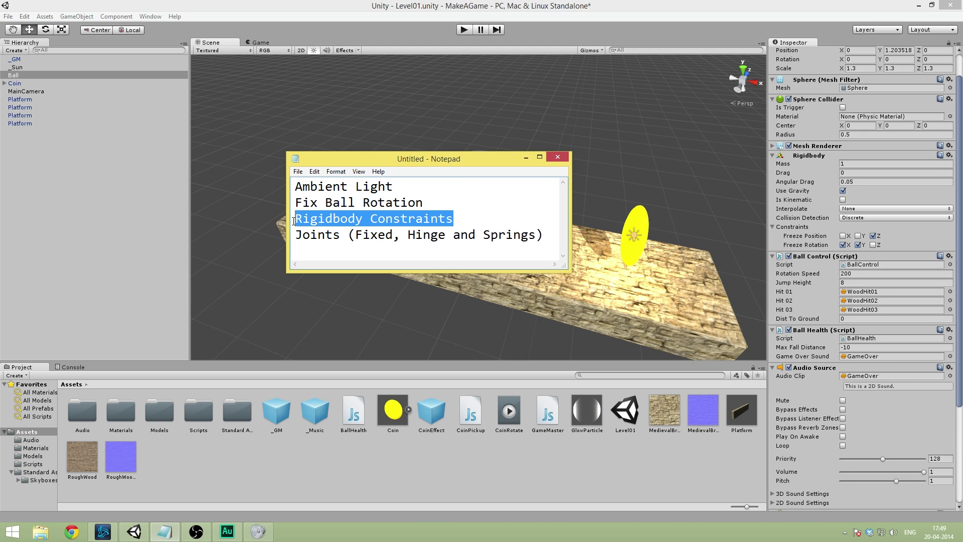
click(452, 212)
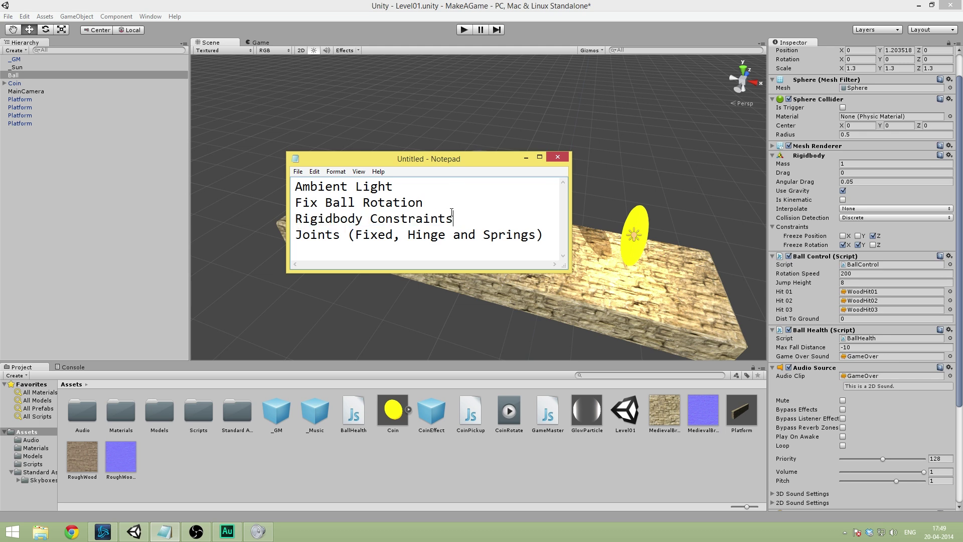
Return to Unity, deselect the Ball and save the Level01 scene
click(104, 191)
middle_drag(476, 200, 449, 206)
key(ctrl+s)
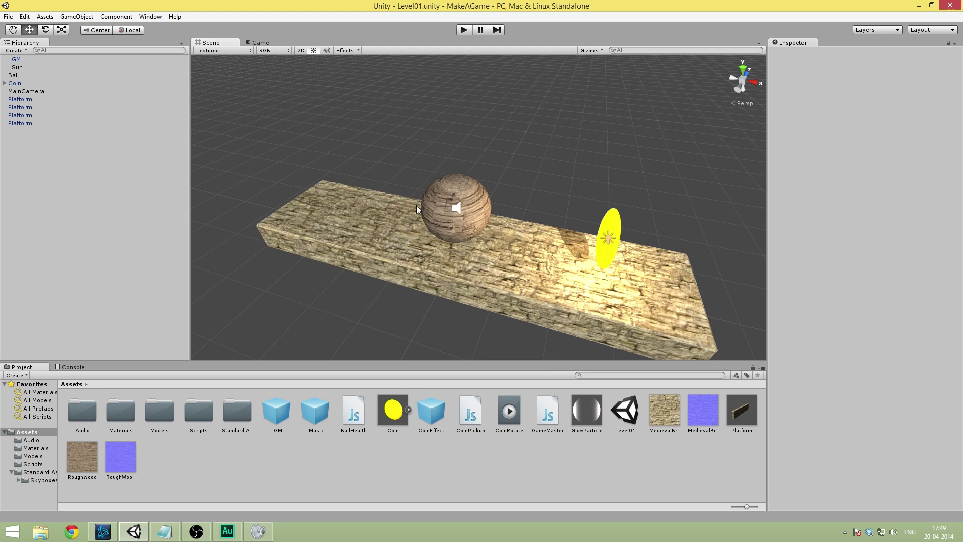
Create a Cylinder object in the Scene view above the second platform
alt+drag(416, 206, 597, 137)
scroll(600, 141, down, 3)
middle_drag(670, 159, 482, 187)
alt+drag(481, 187, 479, 207)
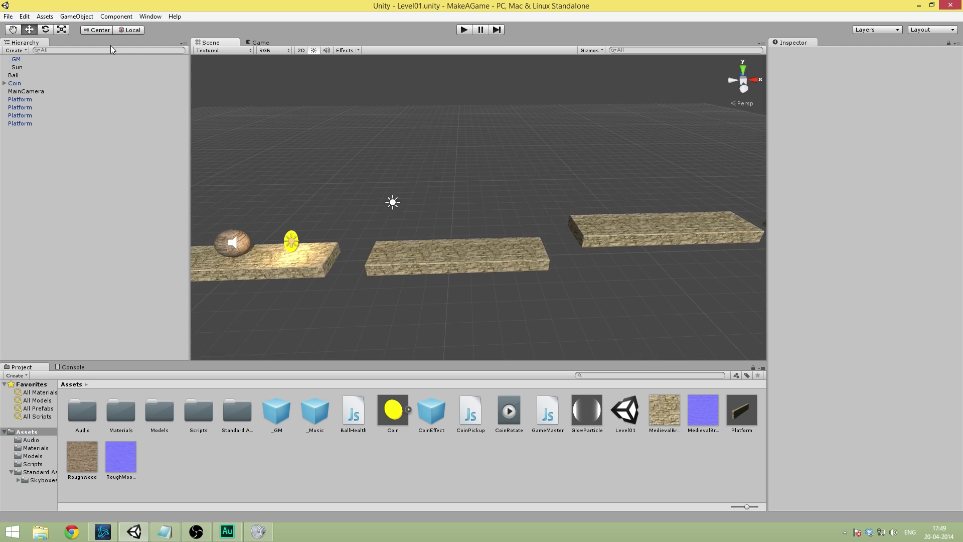
click(73, 17)
mouse_move(92, 39)
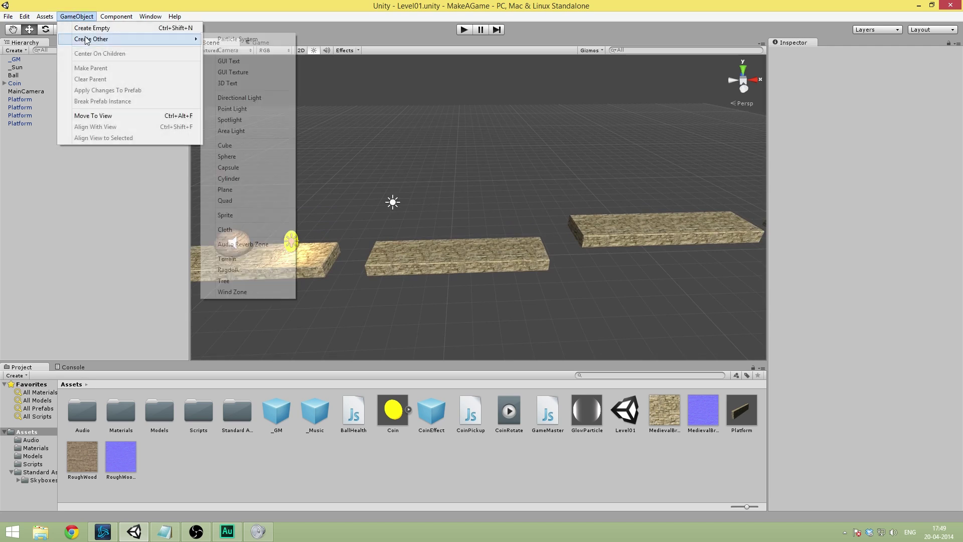
click(251, 177)
Set the Cylinder's X rotation to 90 so it lies across the platform
alt+drag(492, 191, 614, 159)
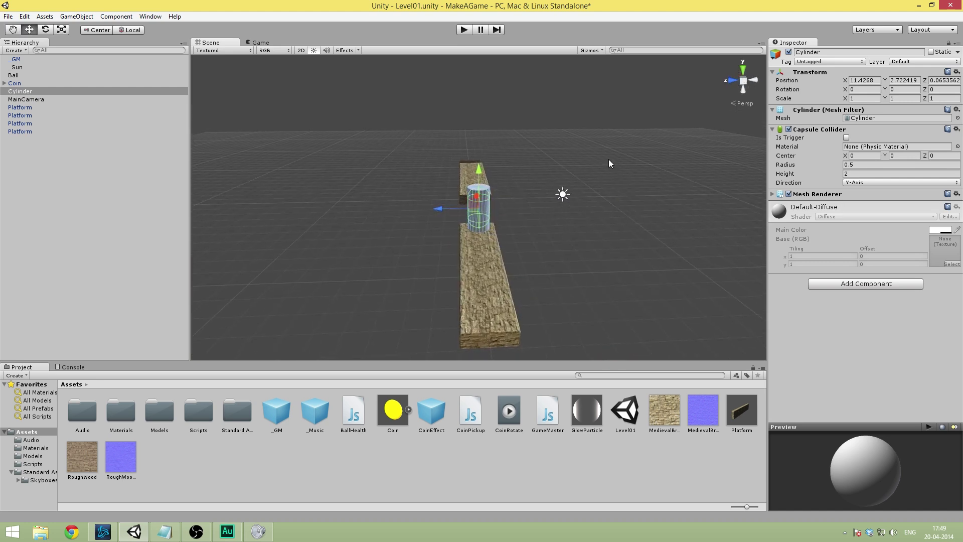
scroll(610, 163, up, 5)
scroll(572, 171, up, 2)
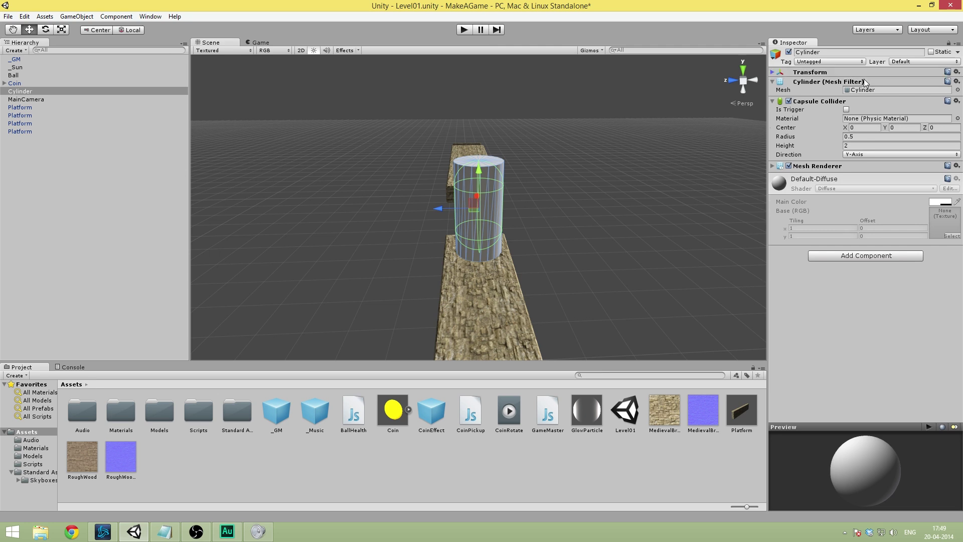
click(863, 80)
click(872, 90)
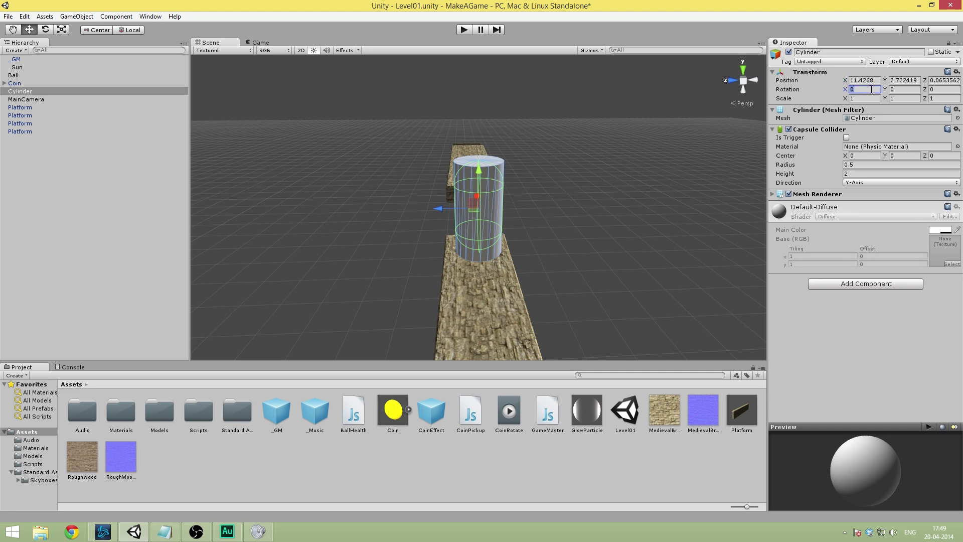
text(90)
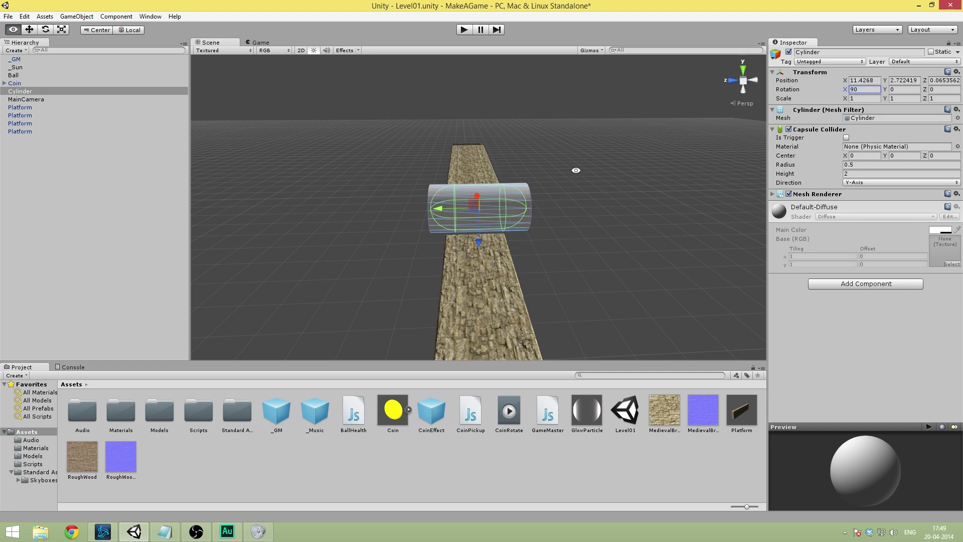
Lower the Cylinder onto the second platform's surface
alt+drag(576, 170, 549, 222)
drag(479, 252, 480, 296)
alt+drag(388, 214, 461, 178)
Select the third platform and the sloped platform, set the handles to Global, and move both along X to widen the gap
click(588, 226)
scroll(588, 226, down, 4)
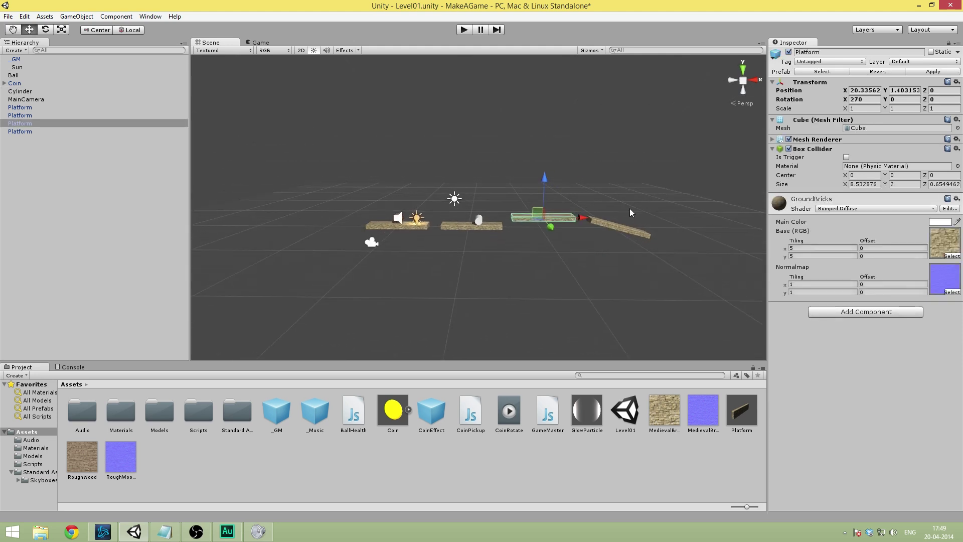
middle_drag(631, 211, 478, 197)
shift+click(469, 213)
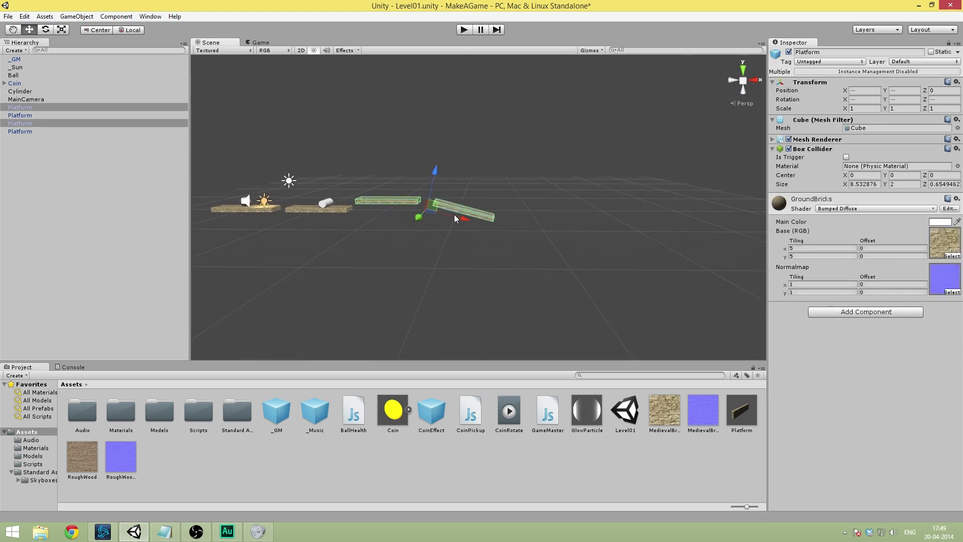
click(132, 30)
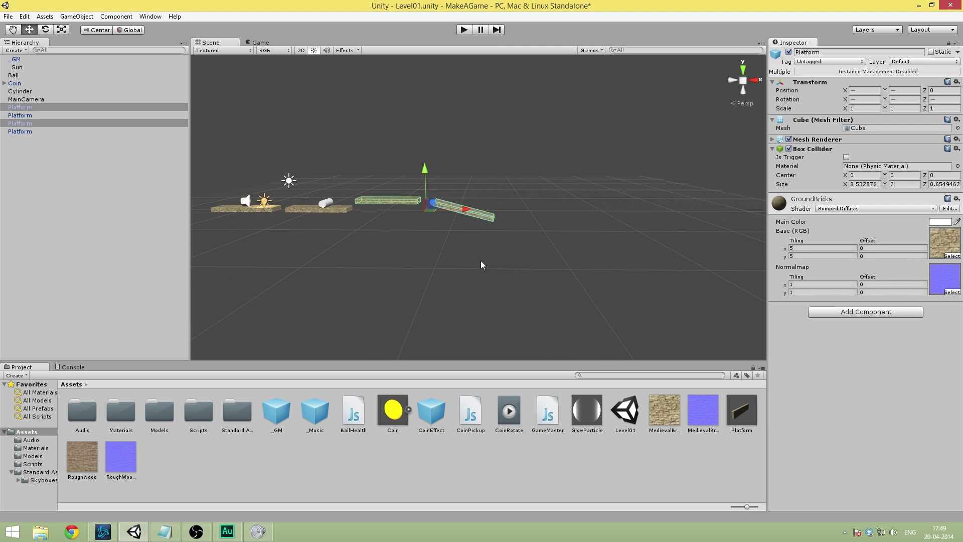
drag(466, 209, 531, 213)
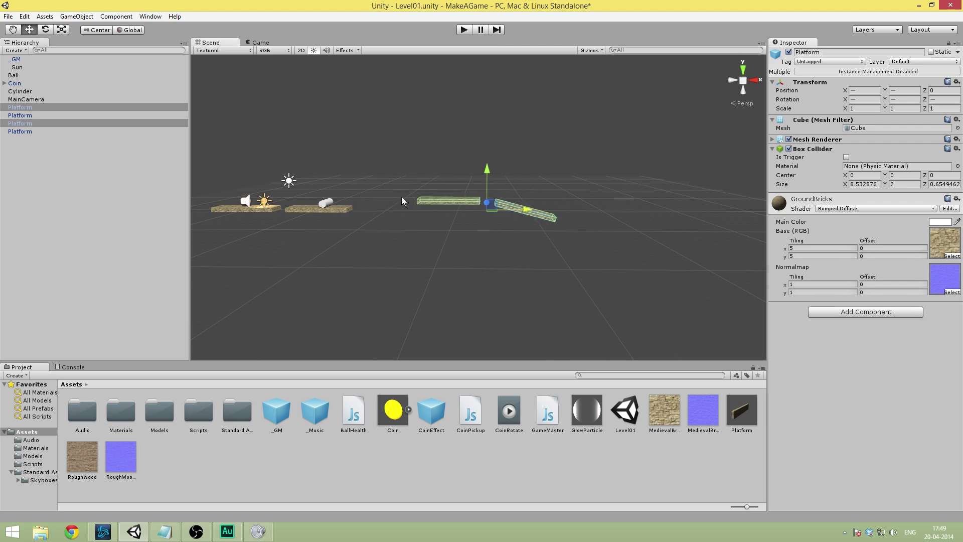
Duplicate the platform under the Cylinder and place the copy beside it at X about 19.09, extending the surface
middle_drag(345, 206, 390, 205)
click(390, 204)
key(f)
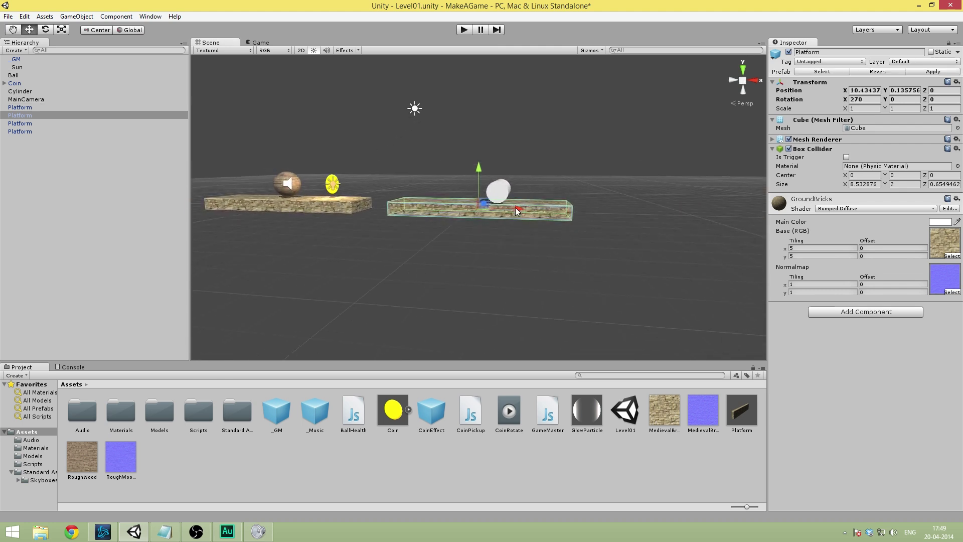
scroll(585, 214, down, 3)
drag(559, 213, 622, 219)
key(ctrl+d)
middle_drag(525, 119, 467, 151)
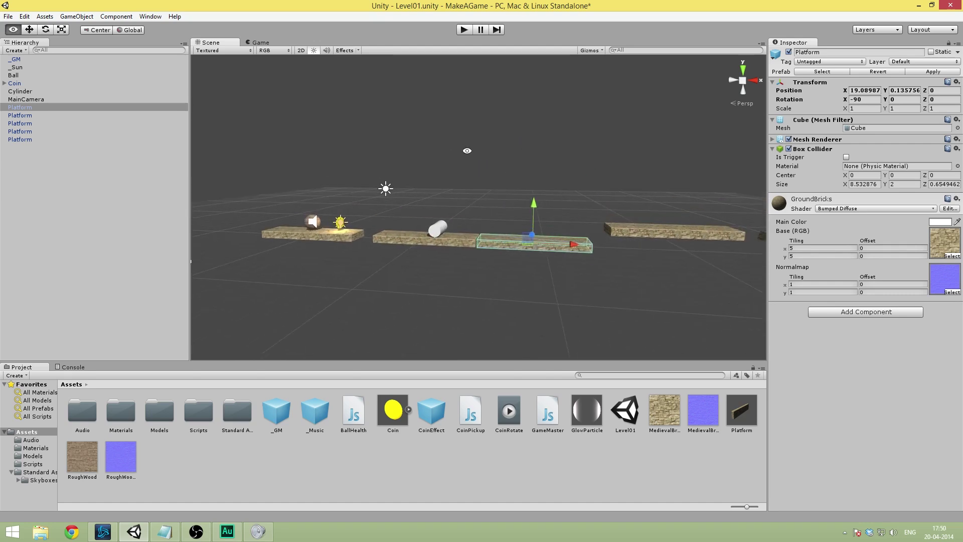
Duplicate the platform under the Cylinder, raise the copy to Y about 2.24, and move it along X over the Cylinder
alt+drag(467, 151, 464, 216)
click(459, 199)
click(457, 214)
key(ctrl+d)
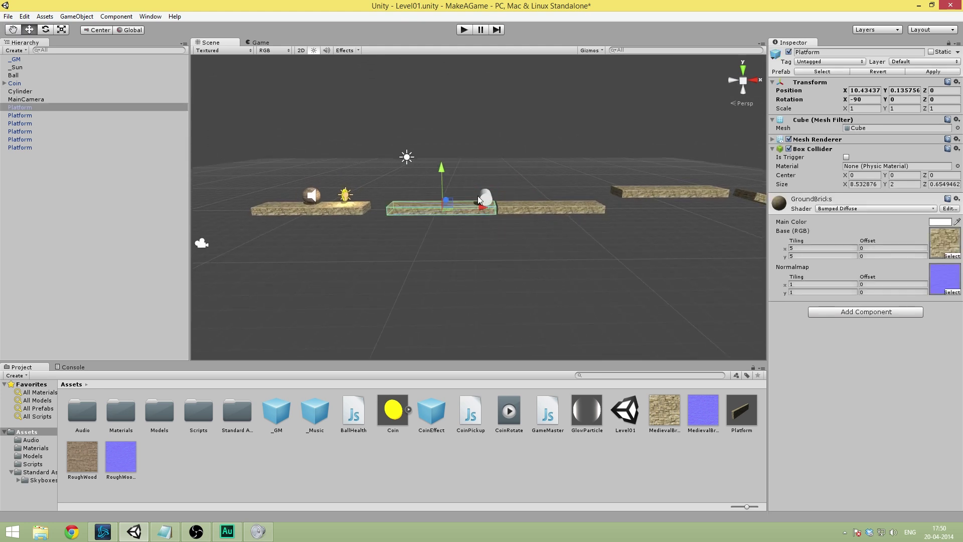
drag(440, 171, 451, 148)
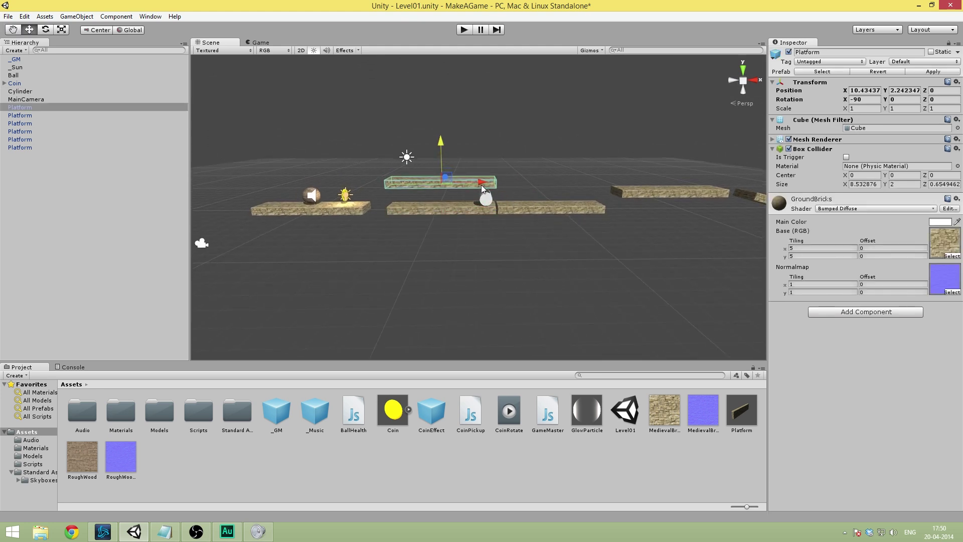
ctrl+drag(482, 183, 530, 223)
key(f)
Align the Cylinder and the raised platform by setting both X positions to 13.5
shift+click(494, 231)
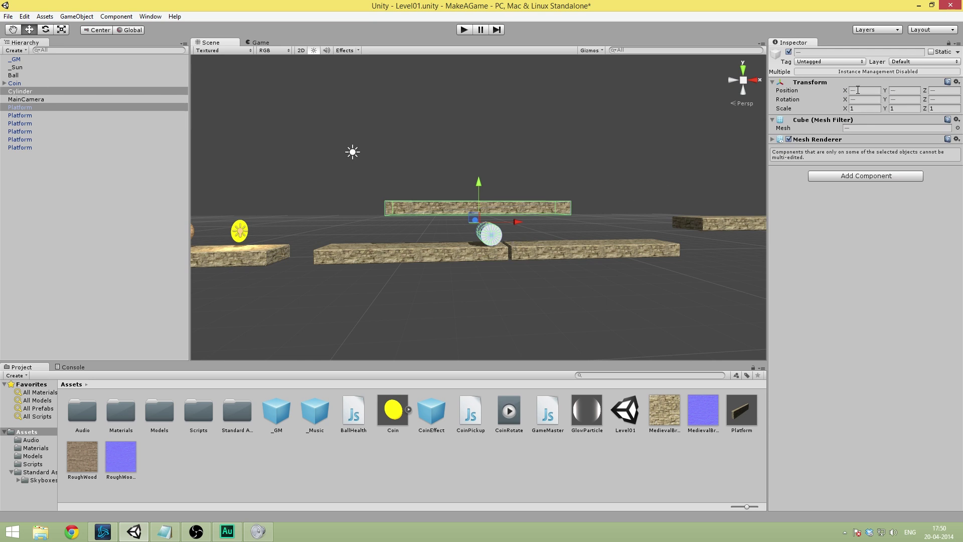
click(861, 90)
drag(846, 94, 839, 92)
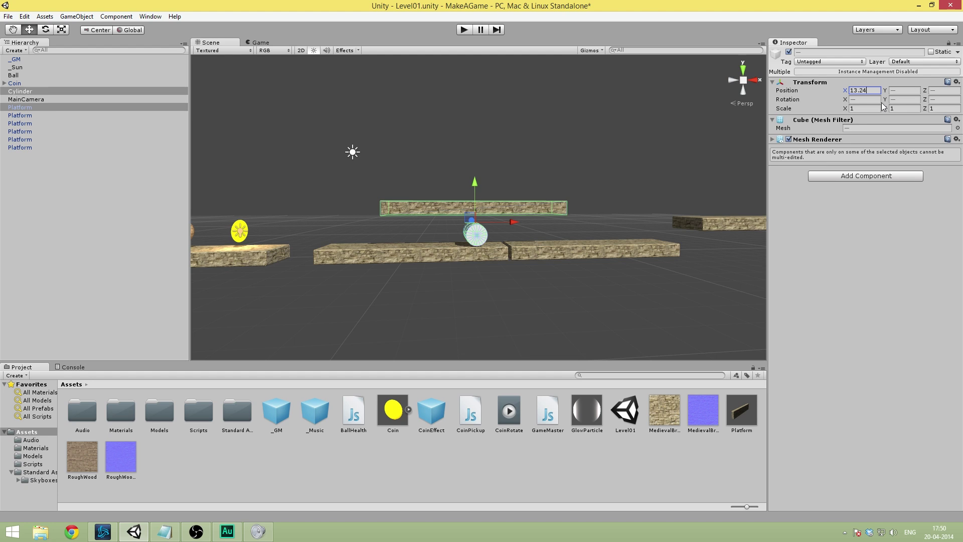
key(BackSpace)
key(BackSpace)
text(5)
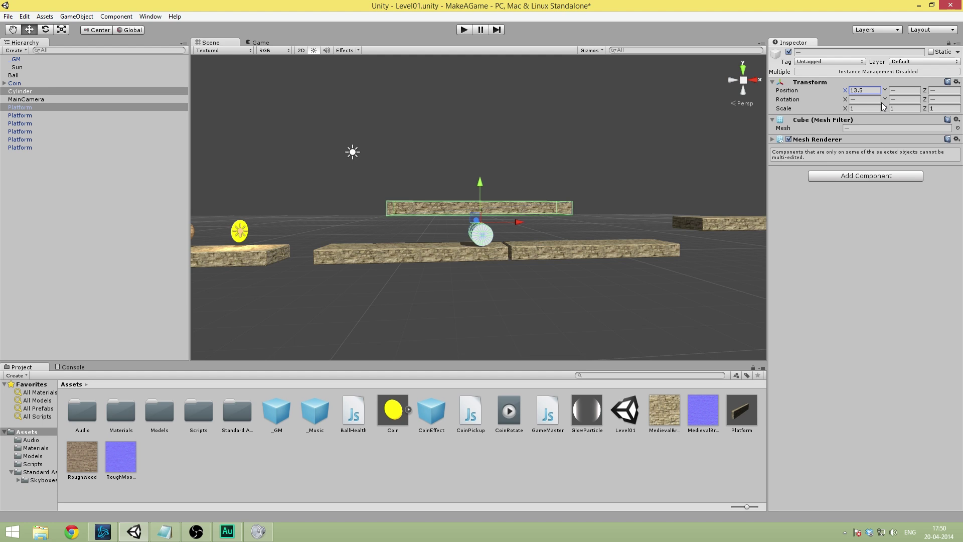
Lower the raised platform to Y about 1.87 and rename it RotateablePlatform
click(514, 209)
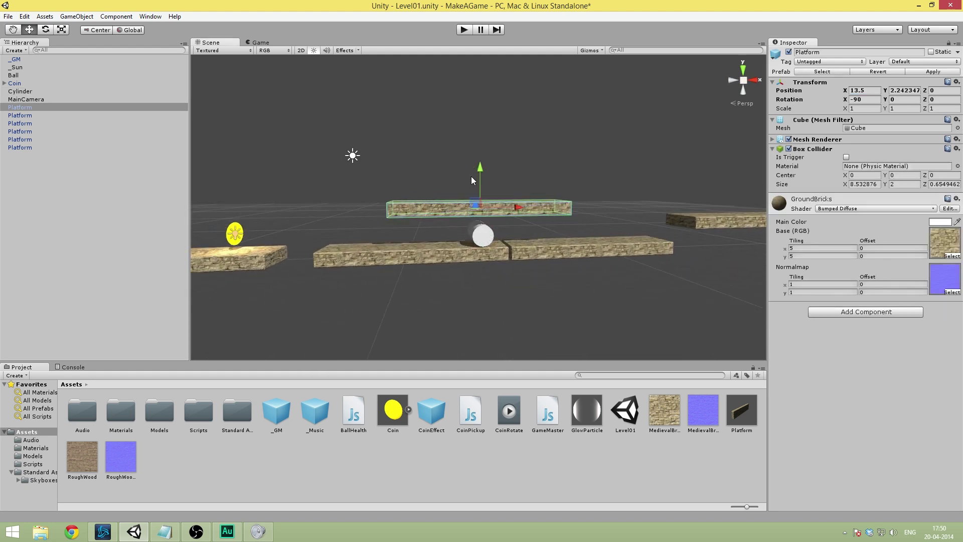
drag(474, 167, 445, 258)
click(842, 53)
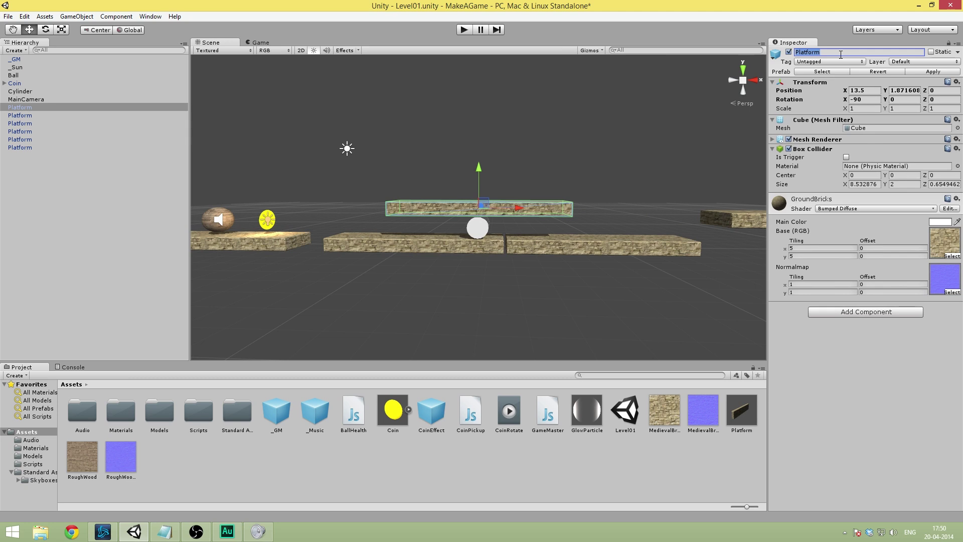
text(Ro)
text(tateablePla)
key(Return)
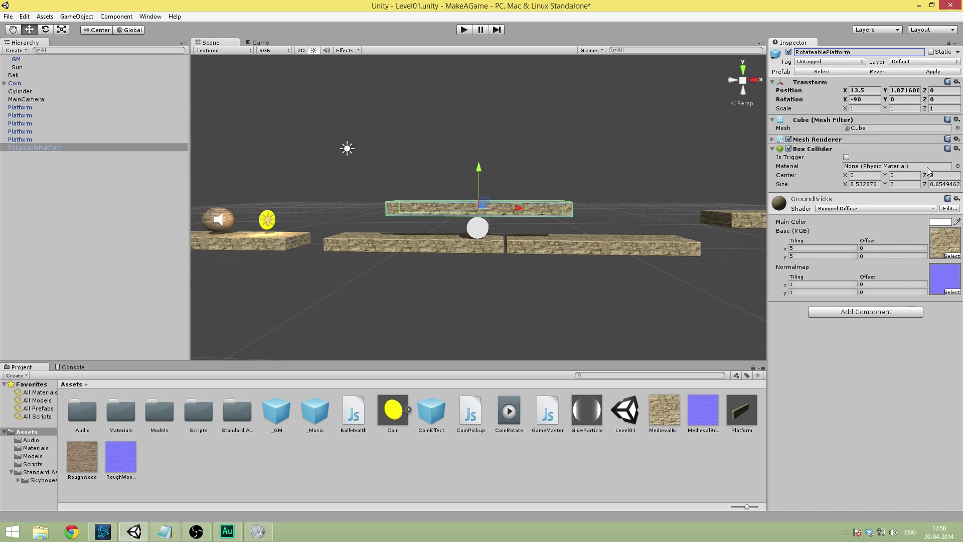
Add a Rigidbody physics component to RotateablePlatform
click(844, 312)
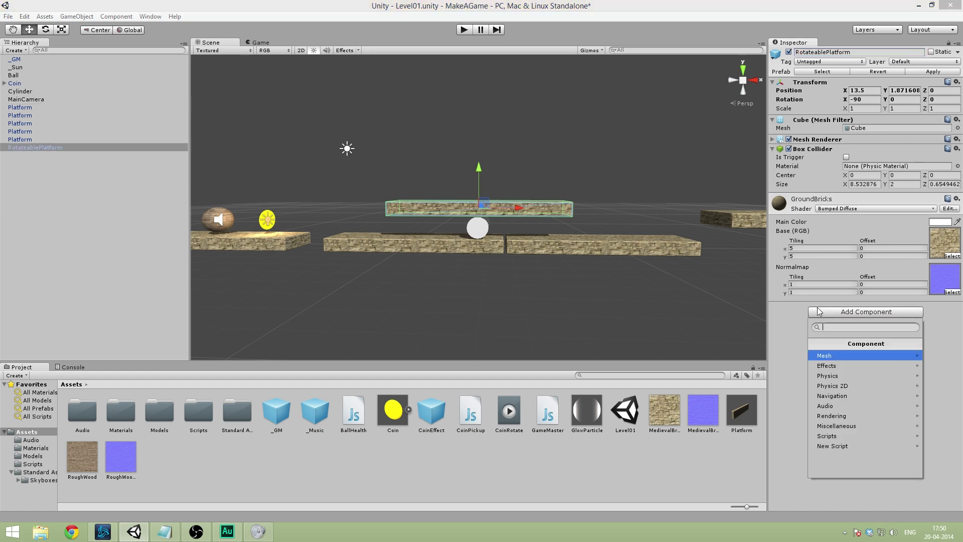
click(835, 376)
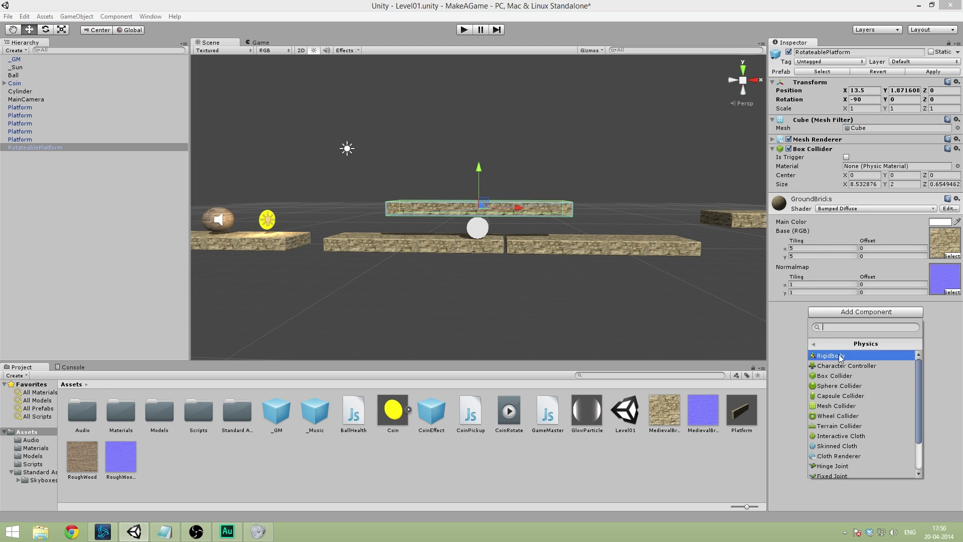
click(839, 355)
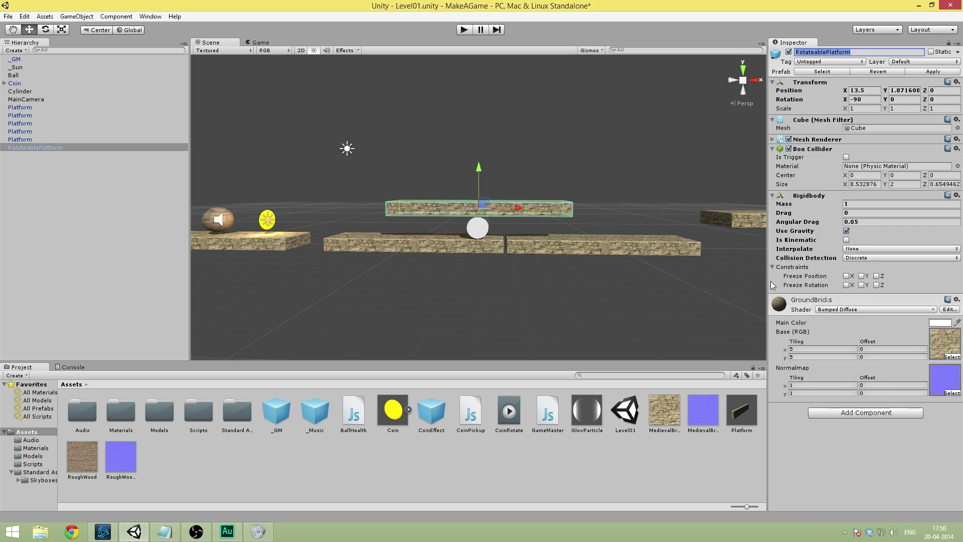
Freeze RotateablePlatform's position on X, Y and Z and its rotation on X and Y, and lower it to Y about 1.83
alt+drag(494, 230, 588, 256)
scroll(573, 258, up, 3)
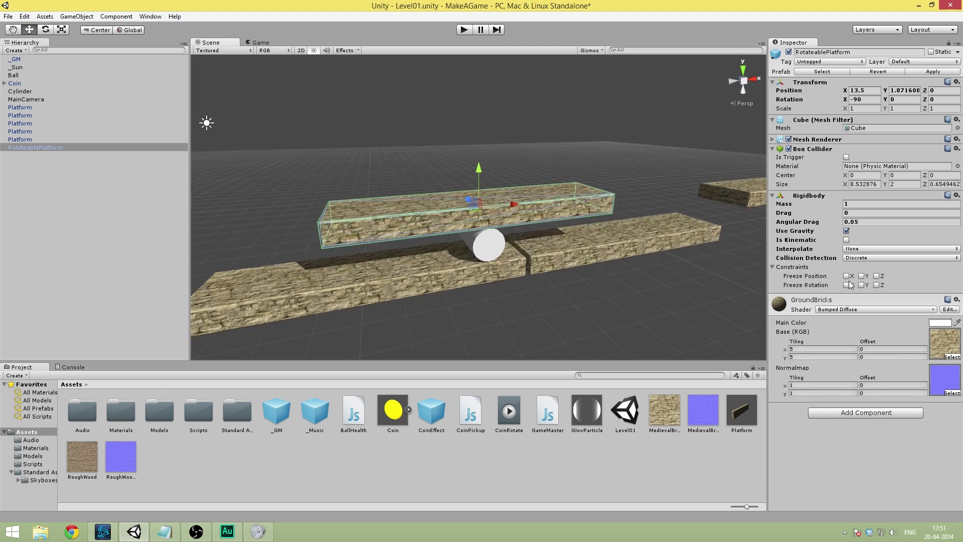
alt+drag(653, 185, 620, 200)
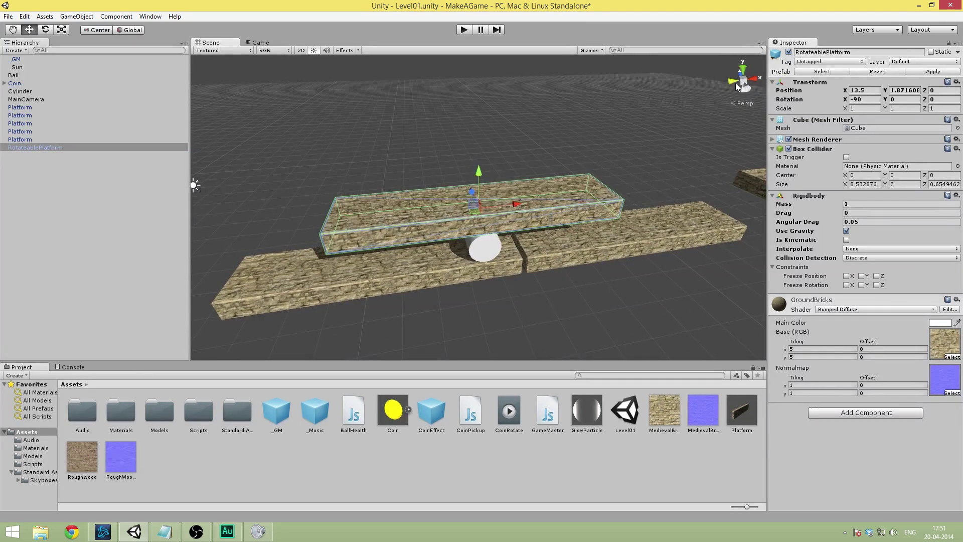
click(847, 277)
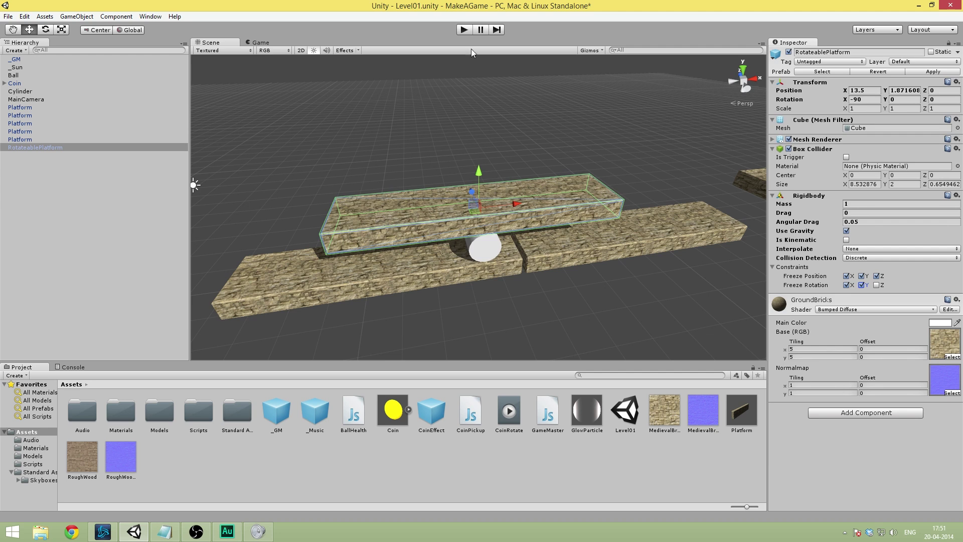
alt+drag(496, 287, 478, 172)
Play-test the level by rolling and jumping the ball around the rotating platform, and stop the game
click(463, 30)
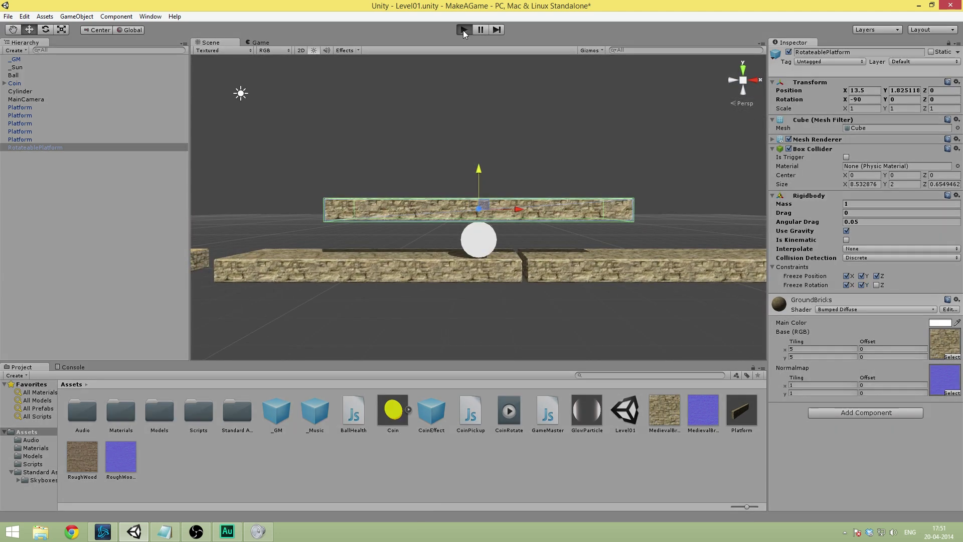
key(d)
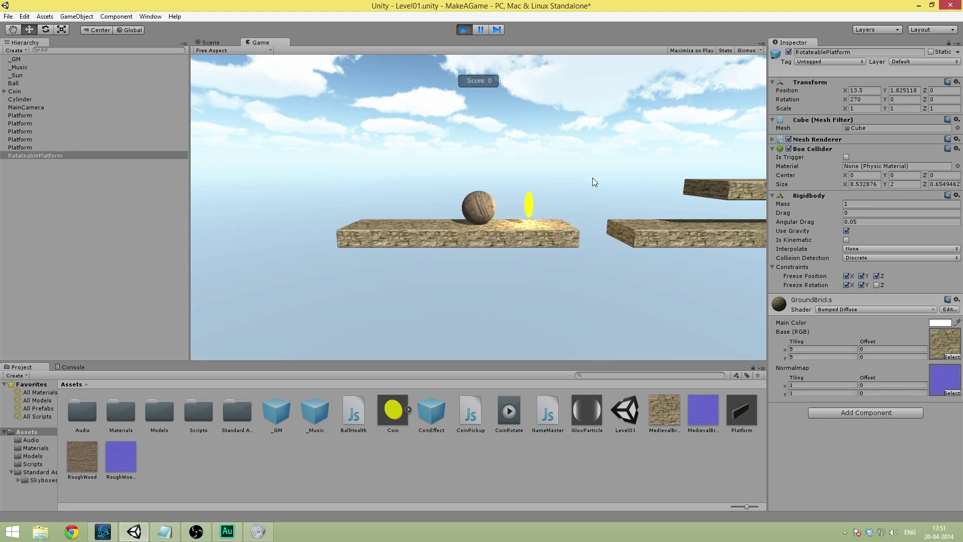
key(w)
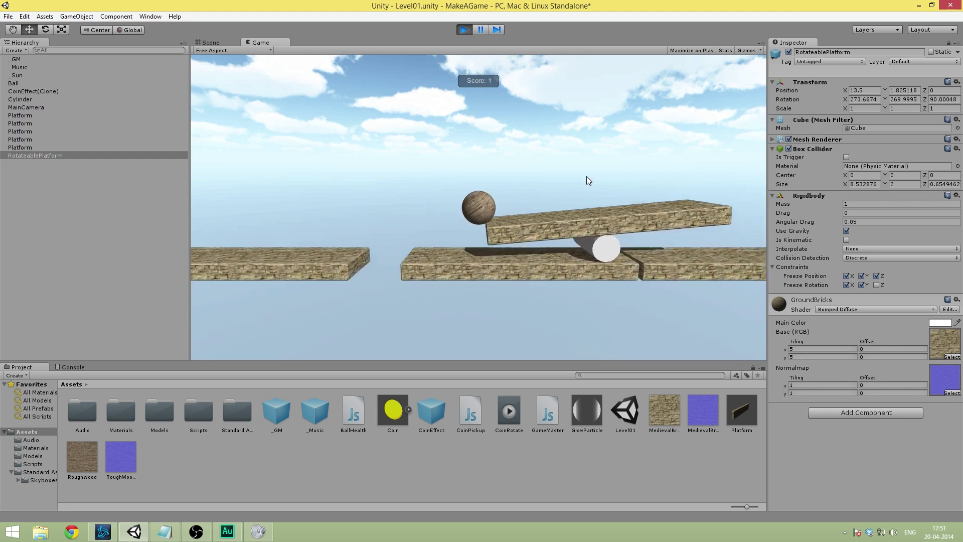
key(space)
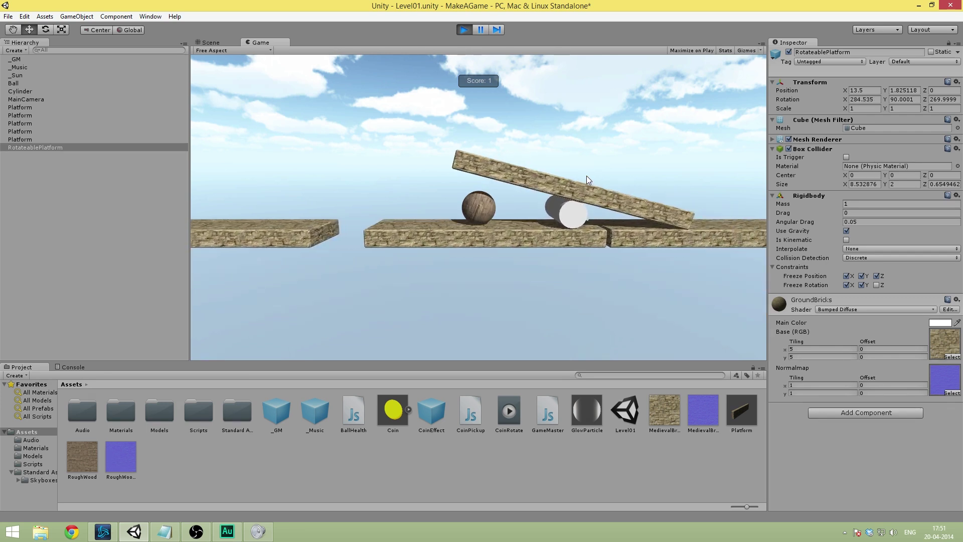
key(a)
key(d)
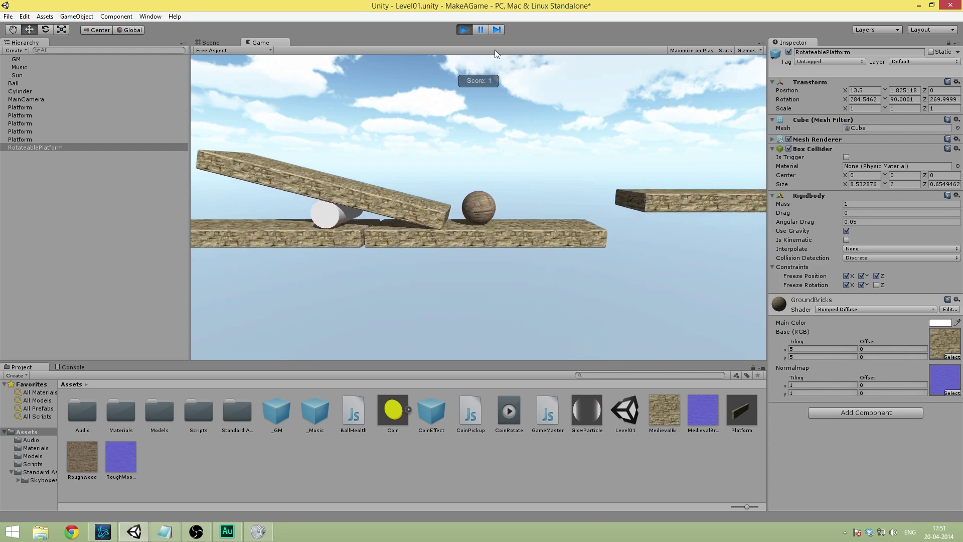
click(466, 29)
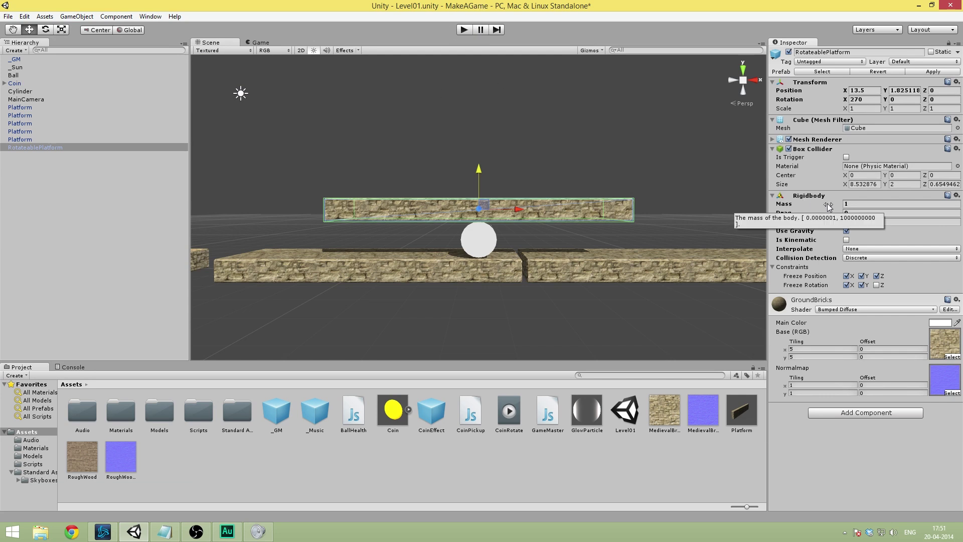
Try a Rigidbody mass of 9.94 on RotateablePlatform in a play test, and restore the mass to 1
drag(827, 203, 29, 213)
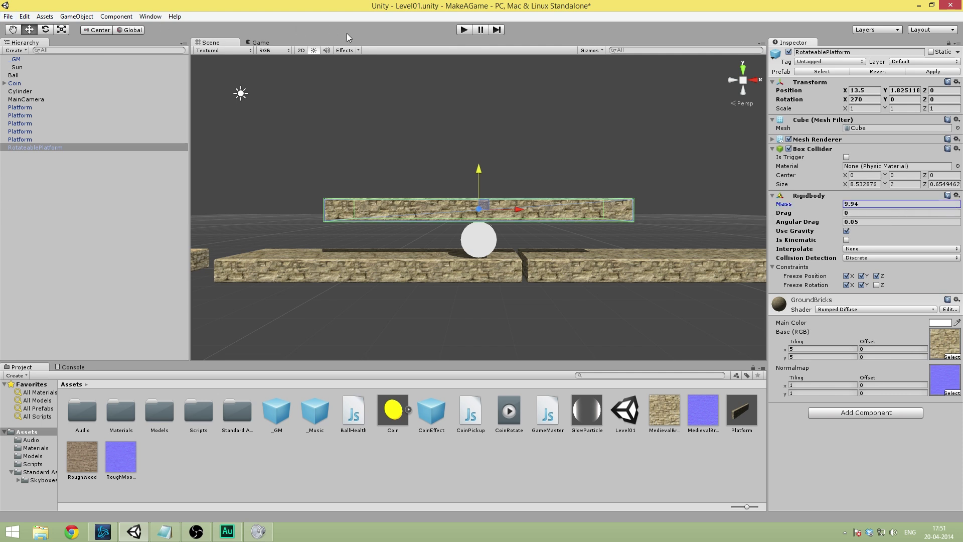
click(460, 31)
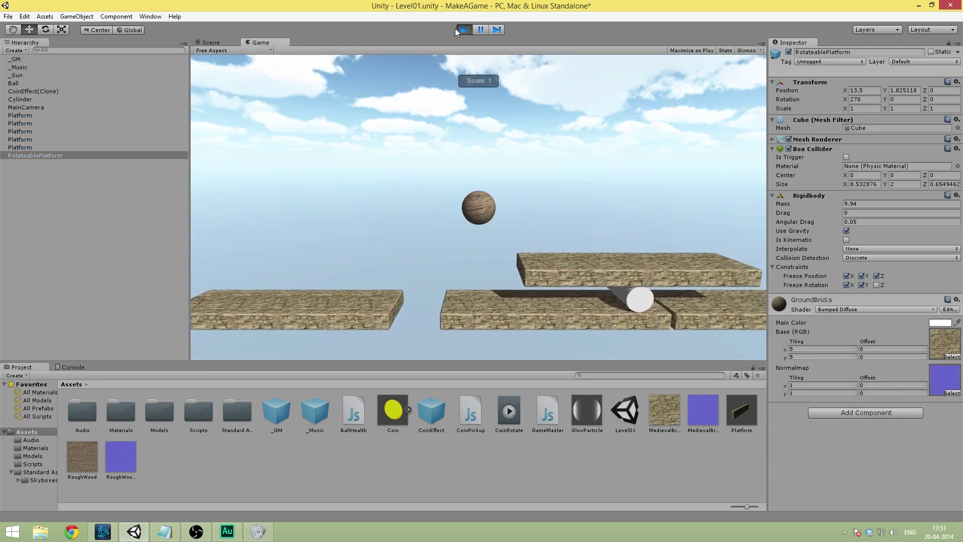
click(464, 29)
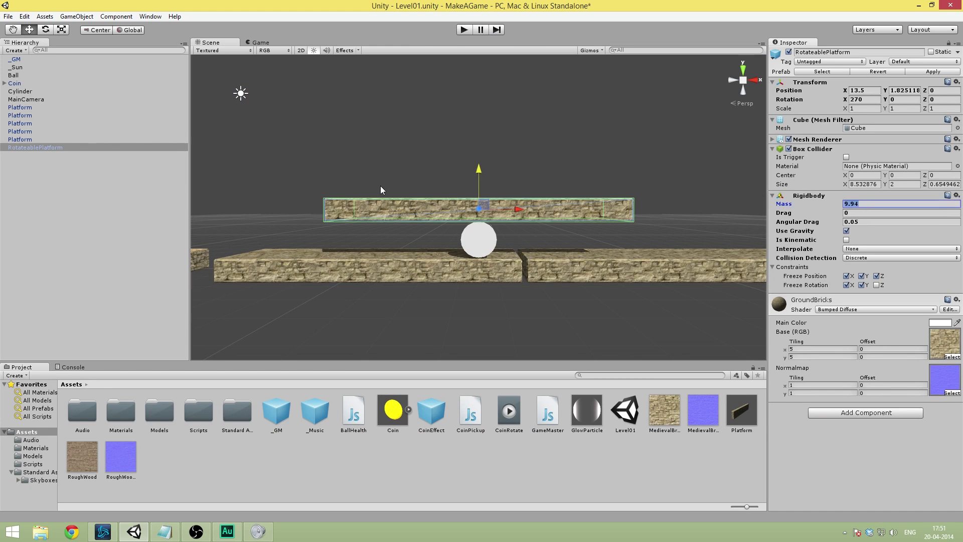
text(1)
click(80, 142)
click(76, 152)
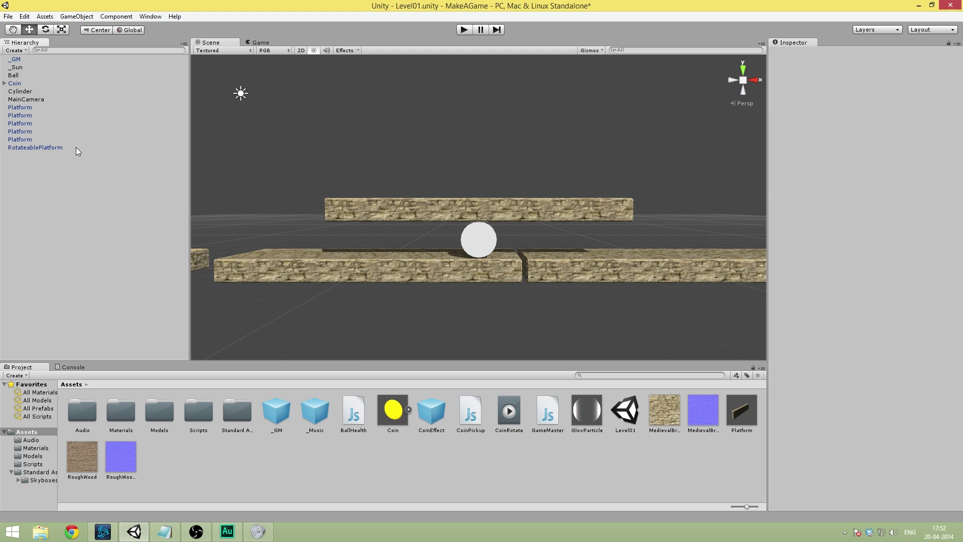
click(86, 148)
click(33, 92)
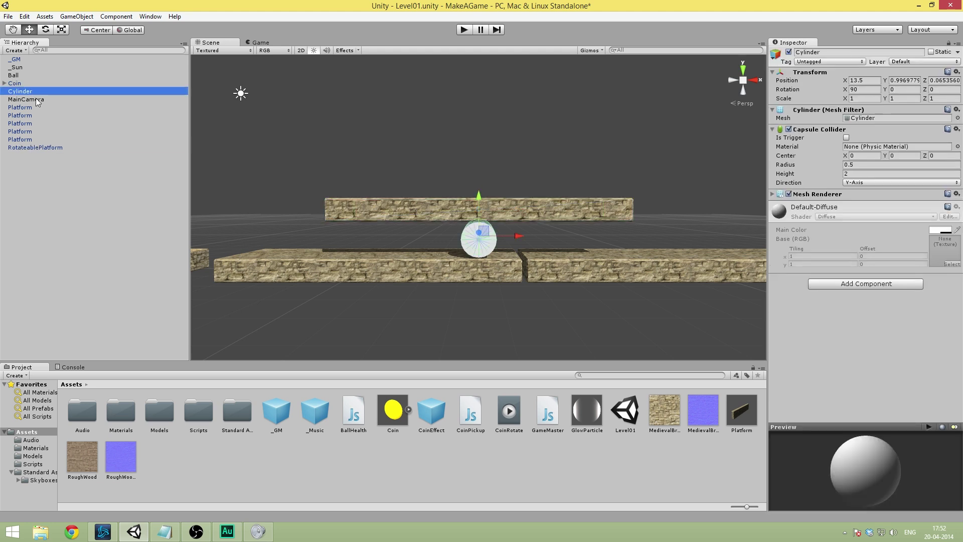
drag(35, 92, 37, 94)
click(43, 183)
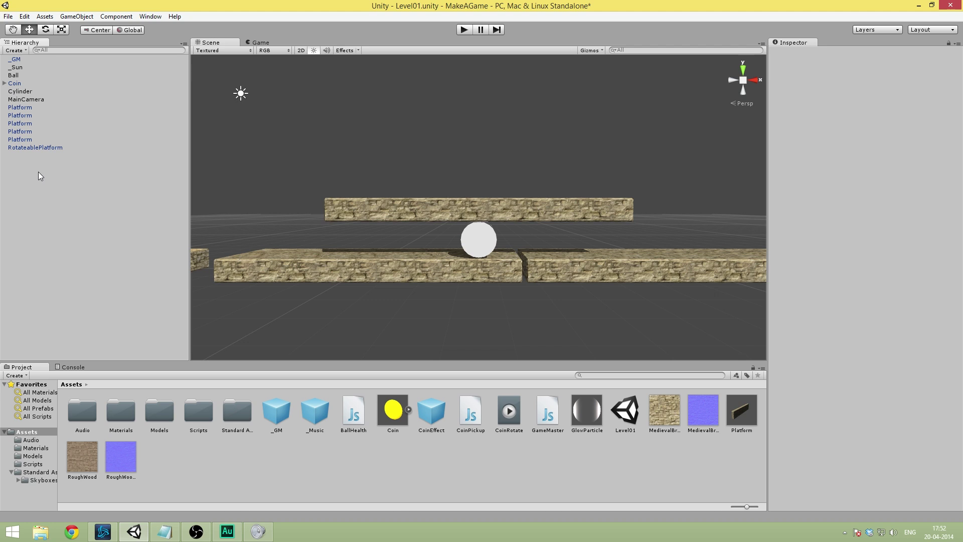
Create an empty game object and name it SpringBoard
click(80, 18)
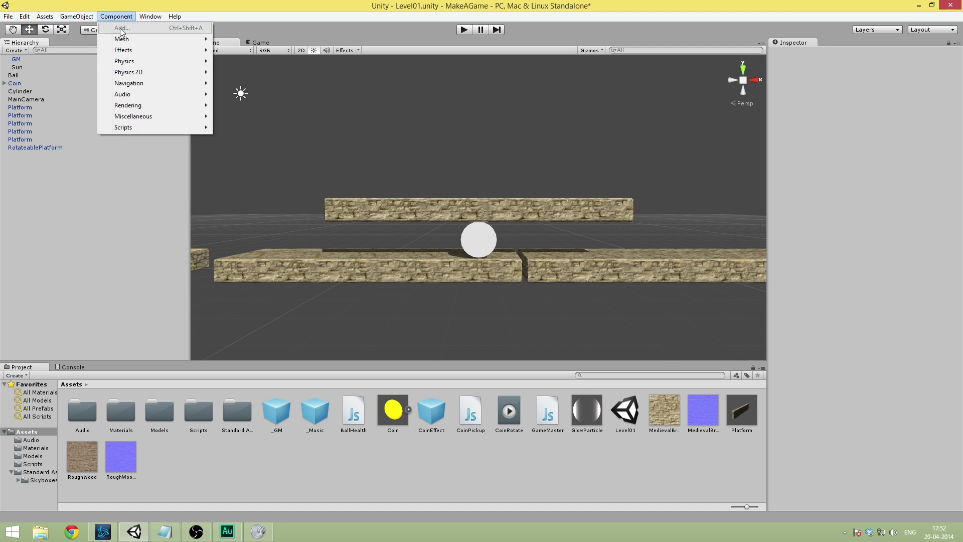
click(92, 28)
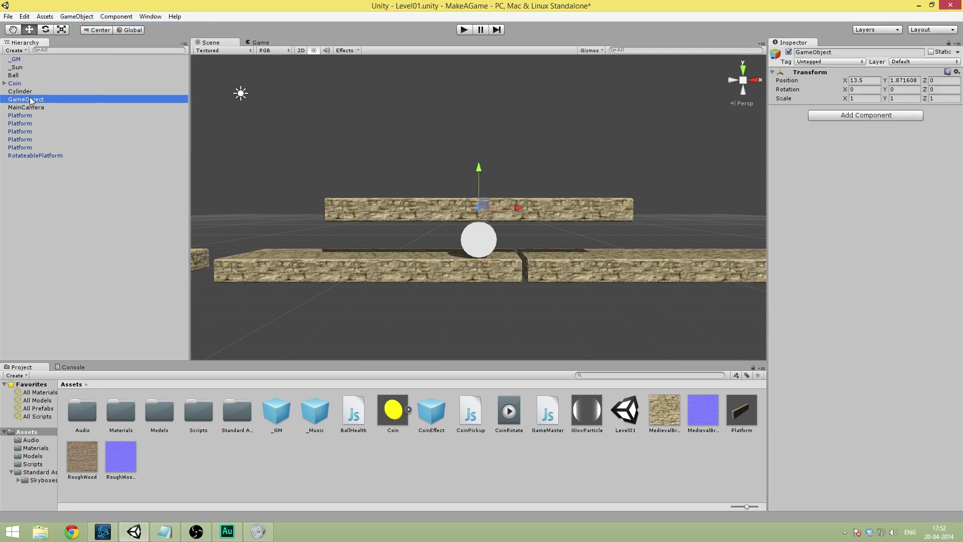
key(F2)
key(BackSpace)
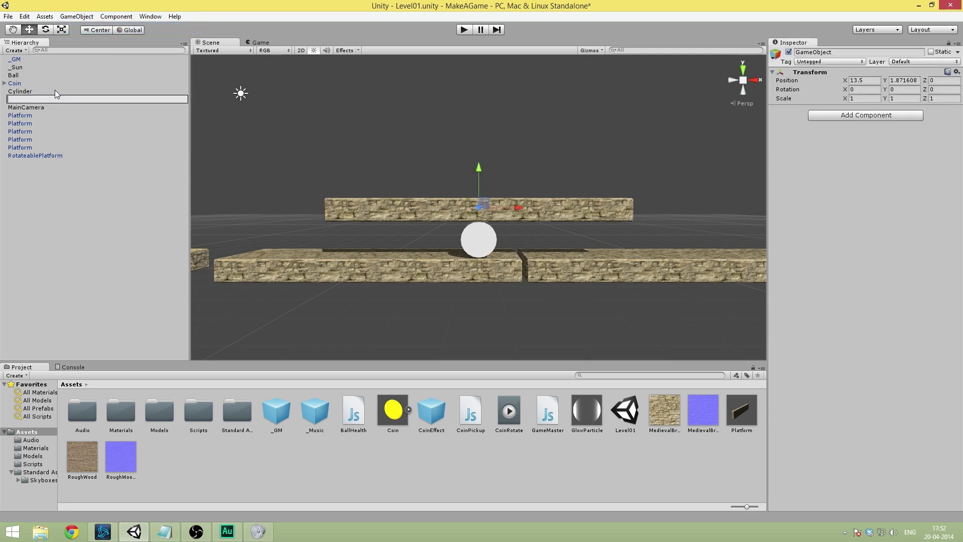
text(T)
key(BackSpace)
text(SpringBoard)
key(Return)
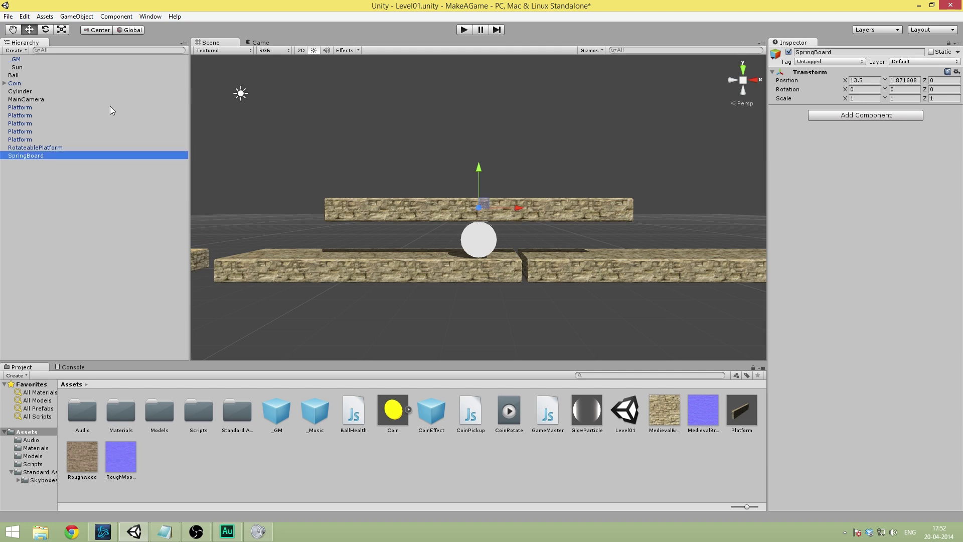
Make the Cylinder and RotateablePlatform children of SpringBoard
click(31, 147)
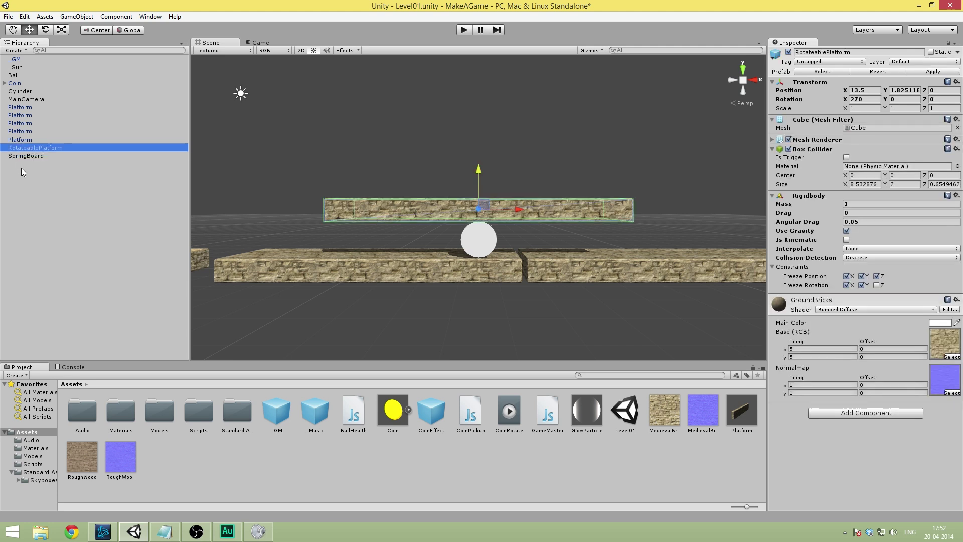
ctrl+click(31, 91)
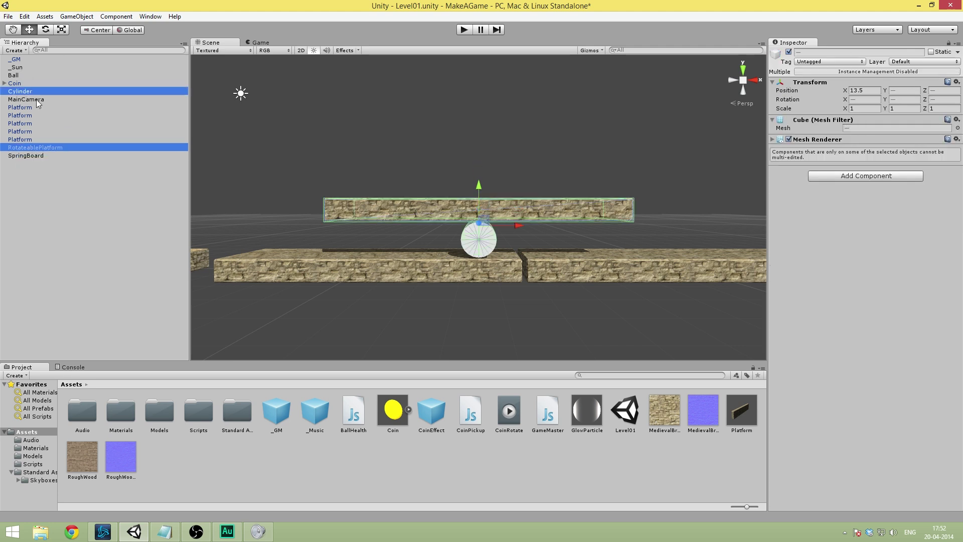
drag(47, 147, 42, 156)
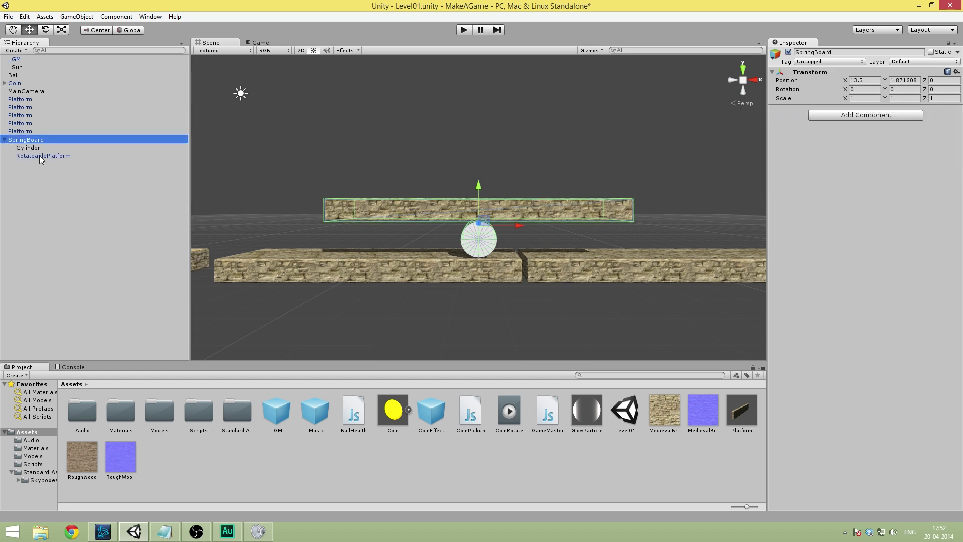
Rename SpringBoard's RotateablePlatform child to Platform, and select the Cylinder child
click(45, 155)
click(68, 155)
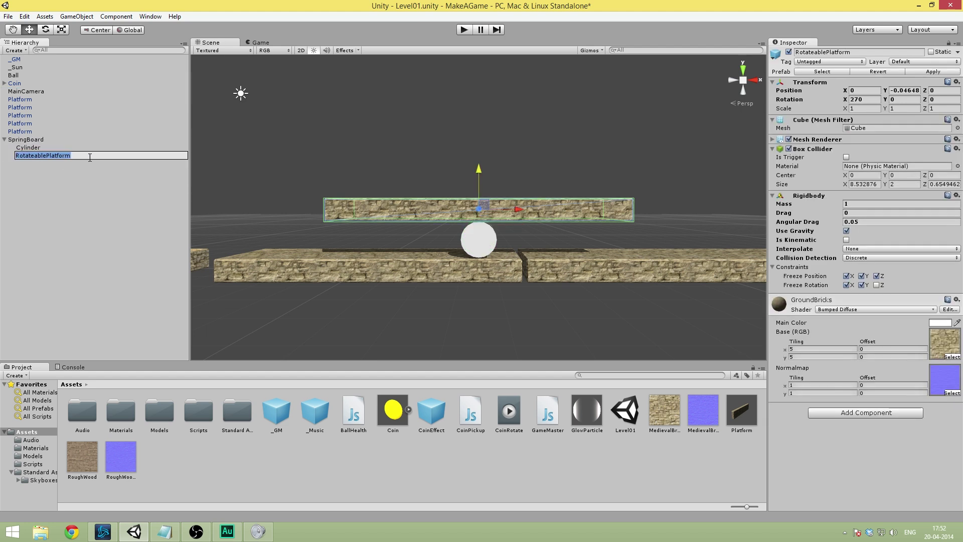
text(Platform)
key(Return)
click(58, 146)
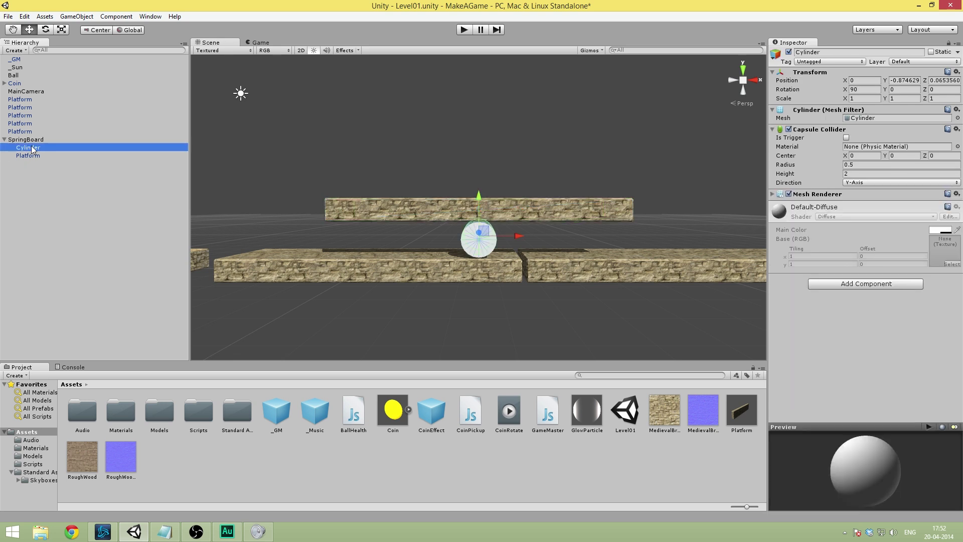
Rename SpringBoard's Cylinder child to Base
click(59, 147)
text(Base)
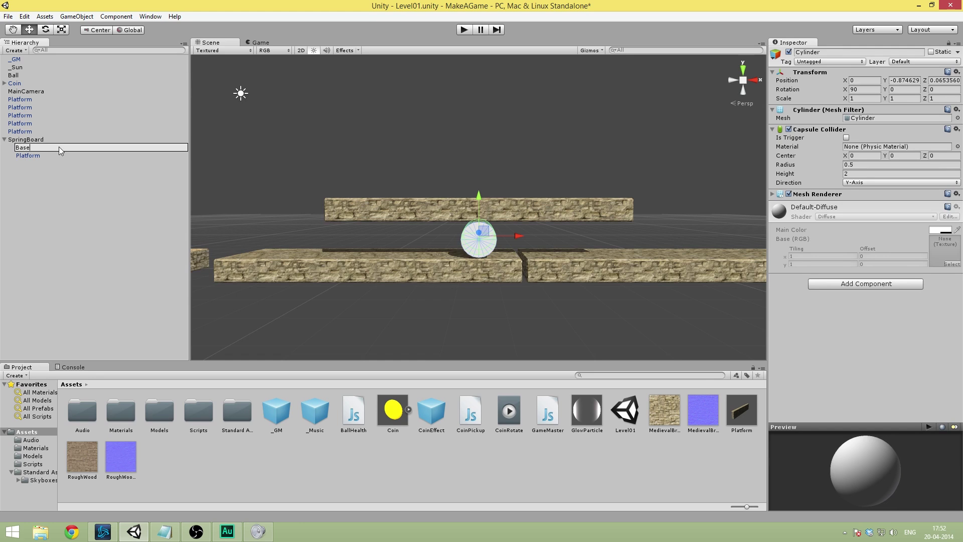
key(Return)
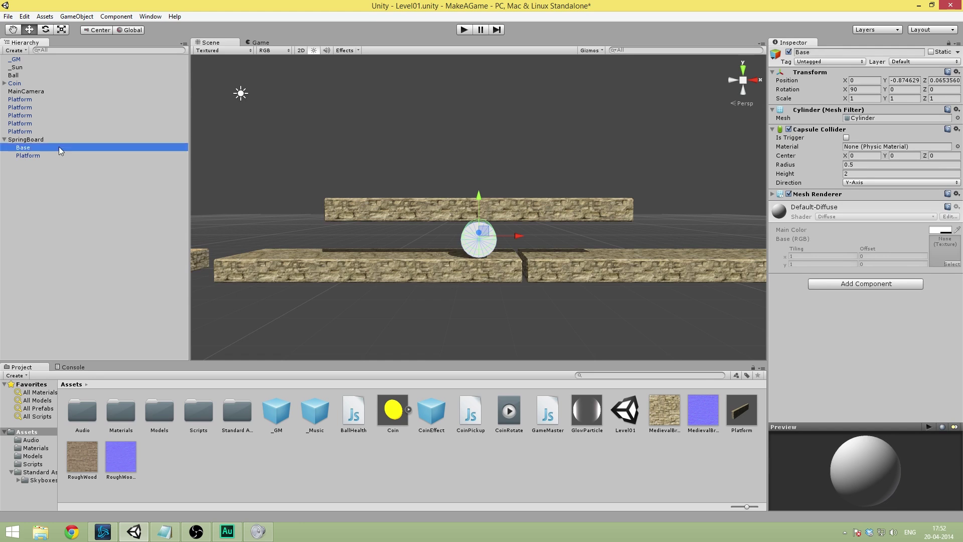
Look up the source prefab of SpringBoard's Platform child, and reselect that child
click(36, 155)
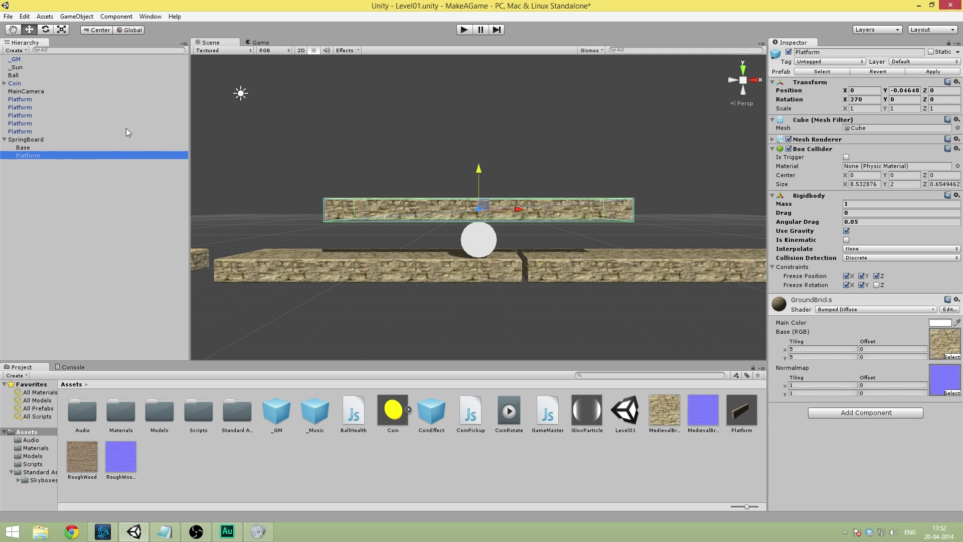
right_click(29, 159)
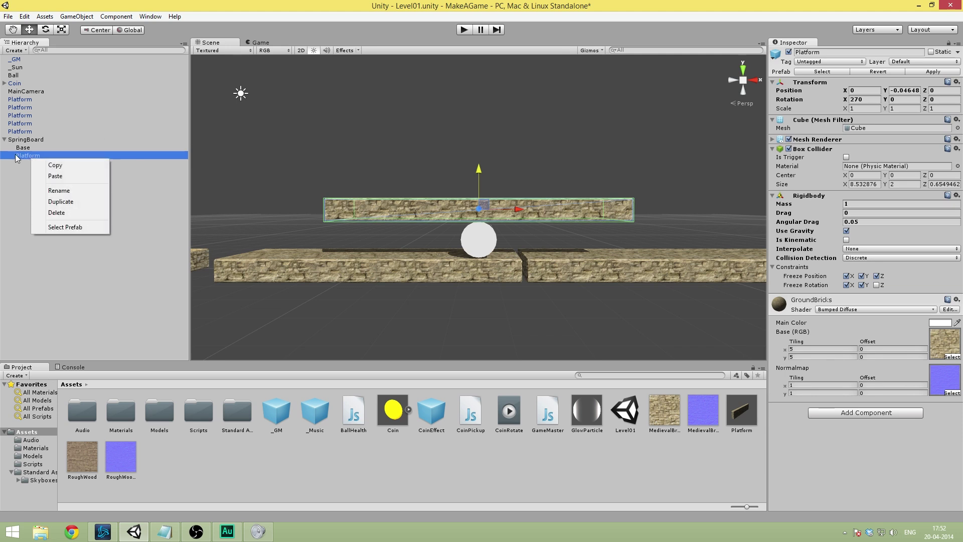
click(64, 227)
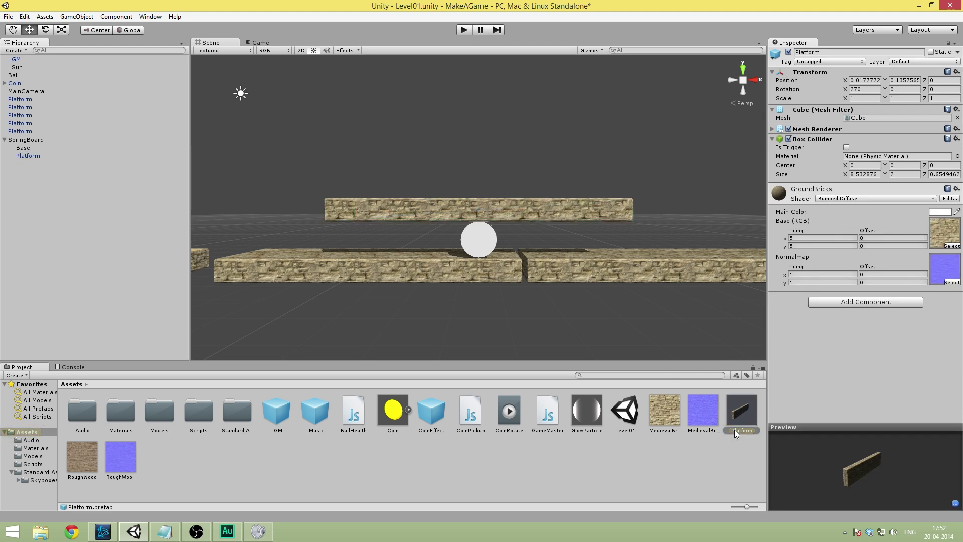
click(26, 155)
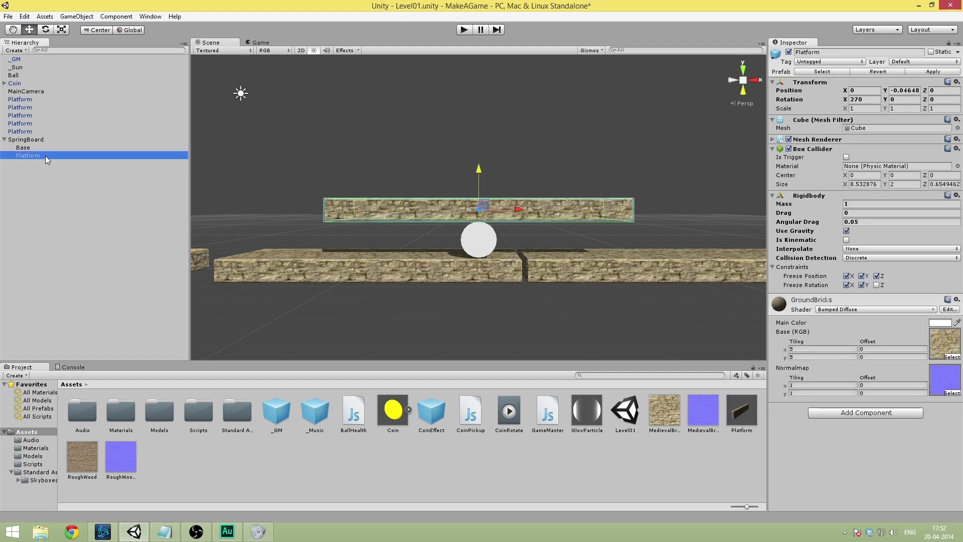
Break the link of SpringBoard's Platform child to the Platform prefab by saving it as a separate prefab and deleting that prefab asset
drag(42, 155, 103, 459)
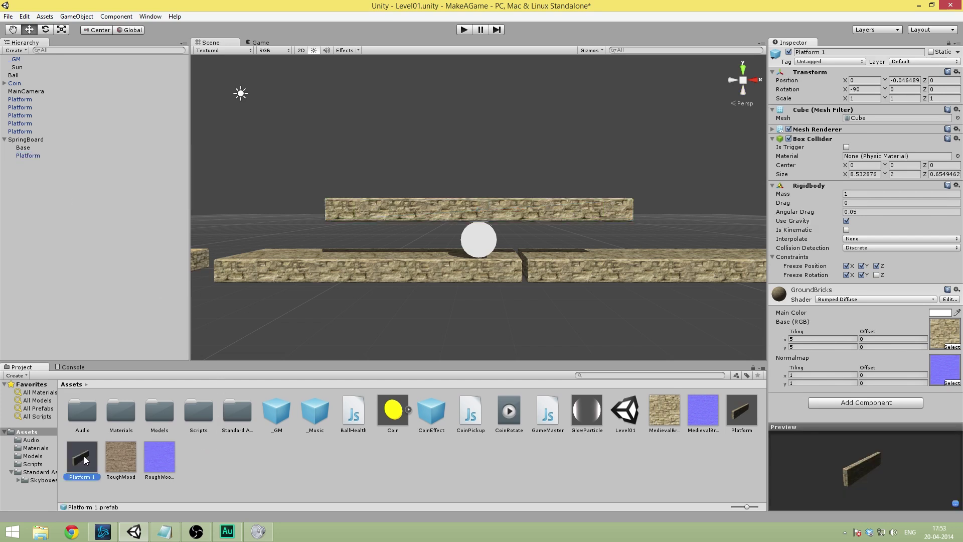
key(Delete)
click(477, 288)
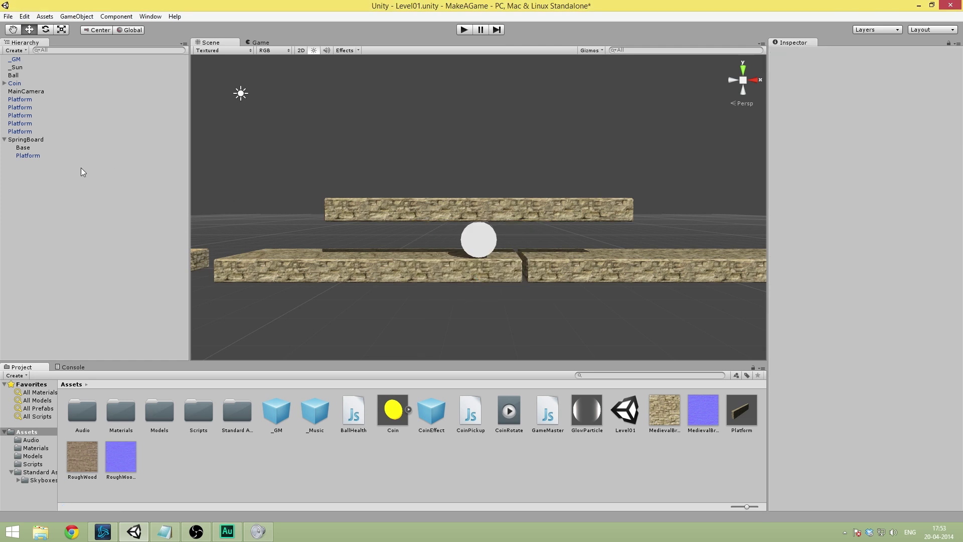
click(37, 154)
click(32, 142)
click(36, 162)
click(33, 157)
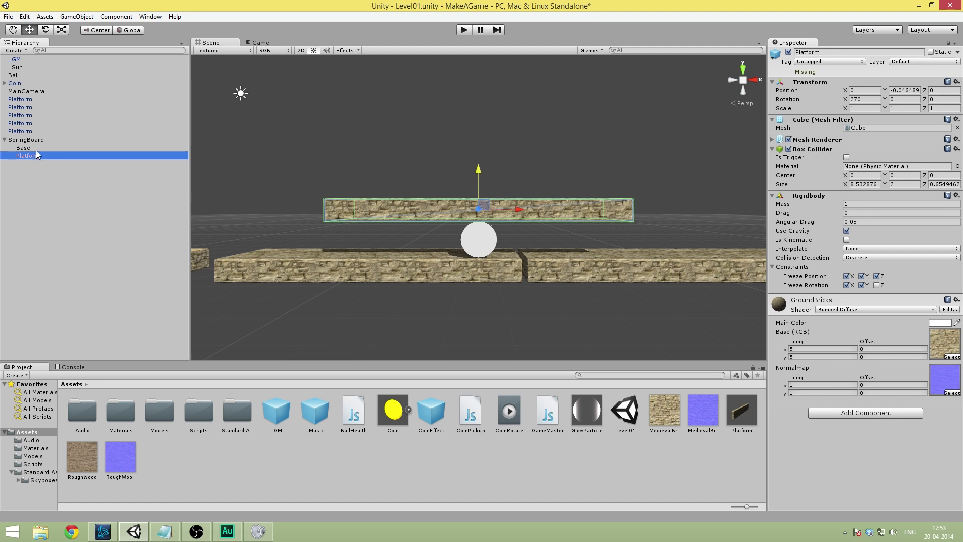
Save the SpringBoard object with its children as a prefab in the Assets folder
click(33, 141)
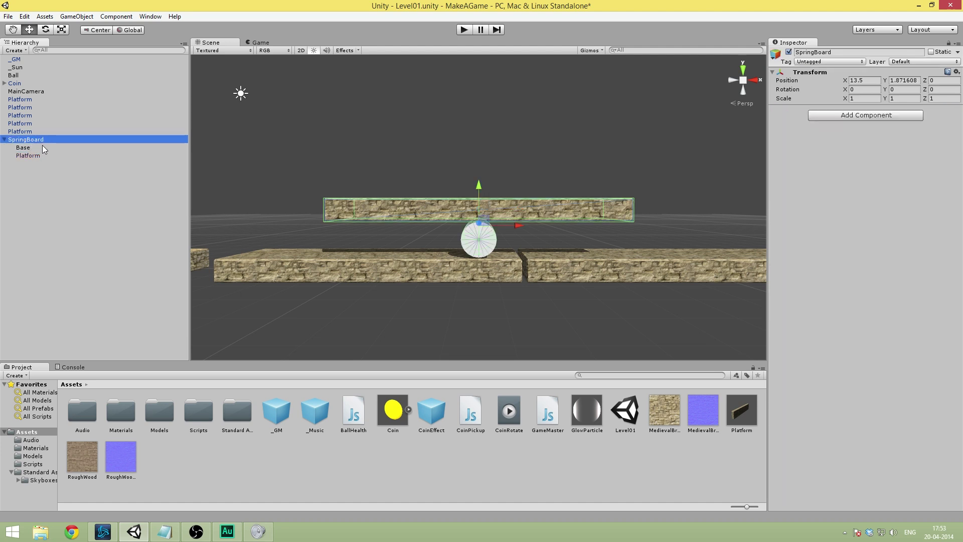
click(4, 139)
drag(18, 140, 326, 467)
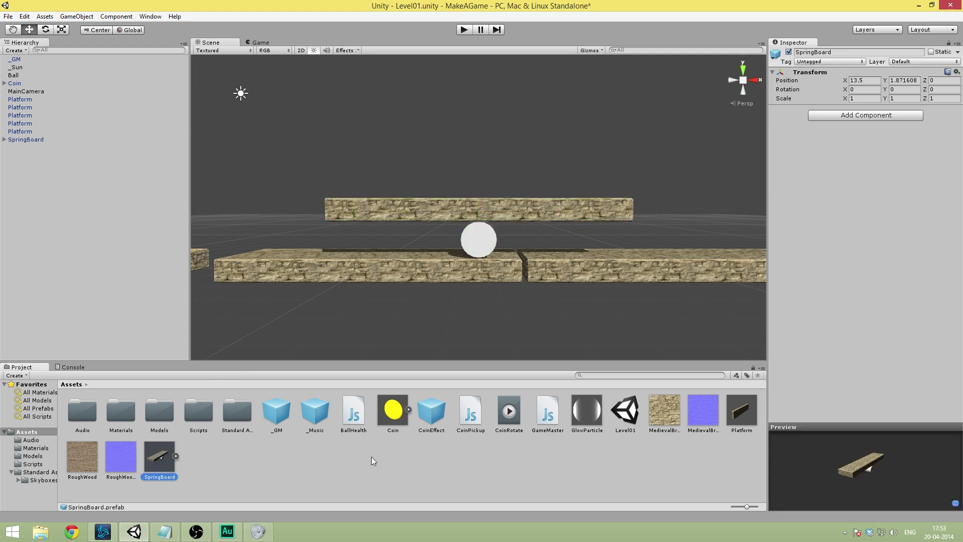
Delete the SpringBoard instance from the scene, keeping its prefab in Assets
alt+drag(380, 208, 266, 231)
scroll(436, 215, down, 3)
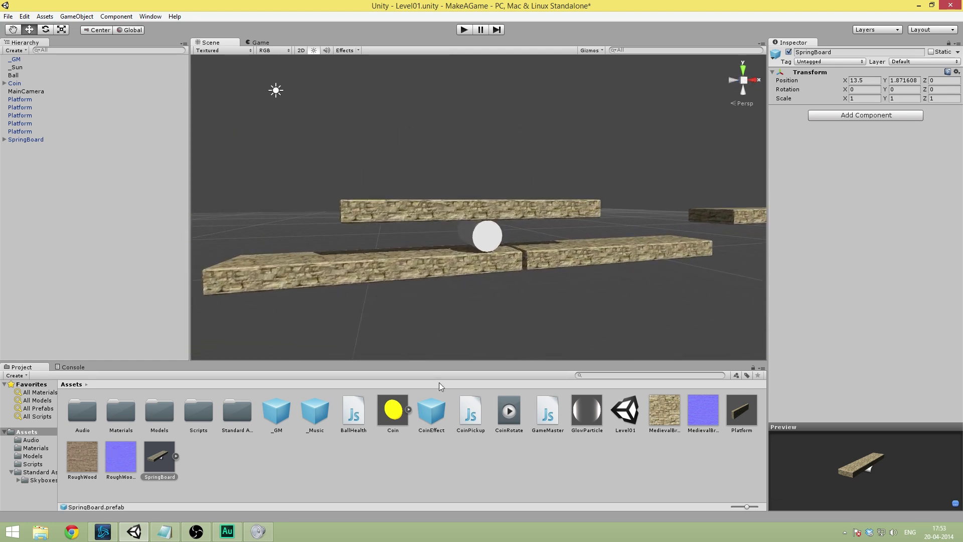
scroll(462, 202, down, 8)
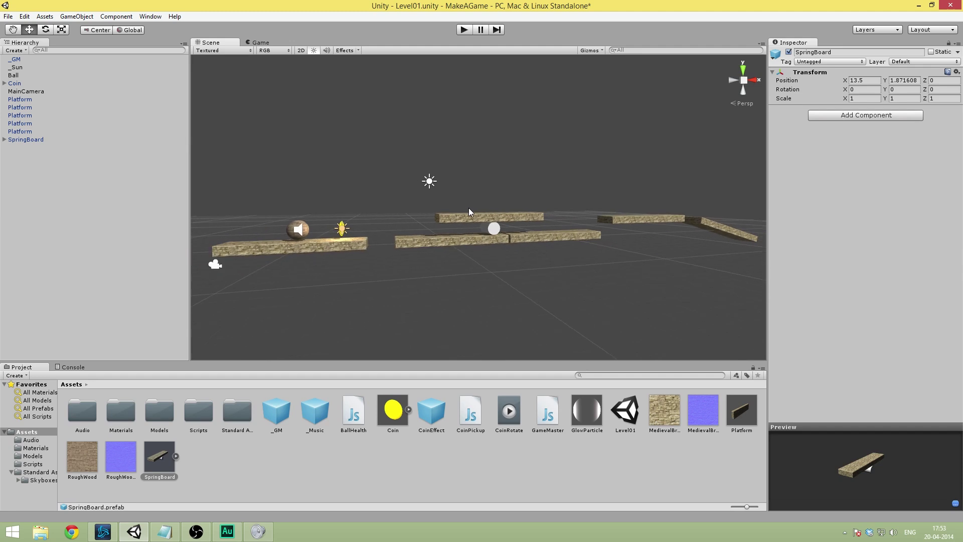
click(57, 138)
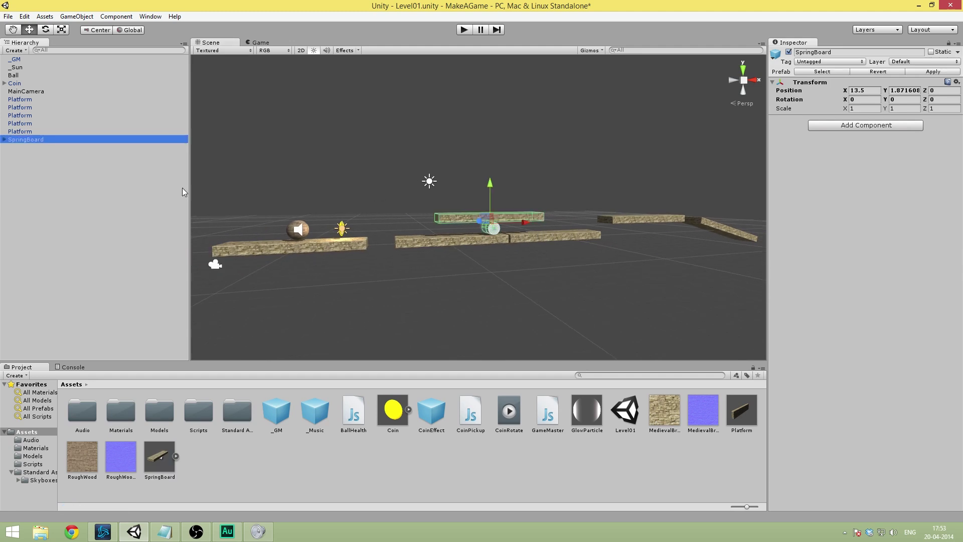
key(Delete)
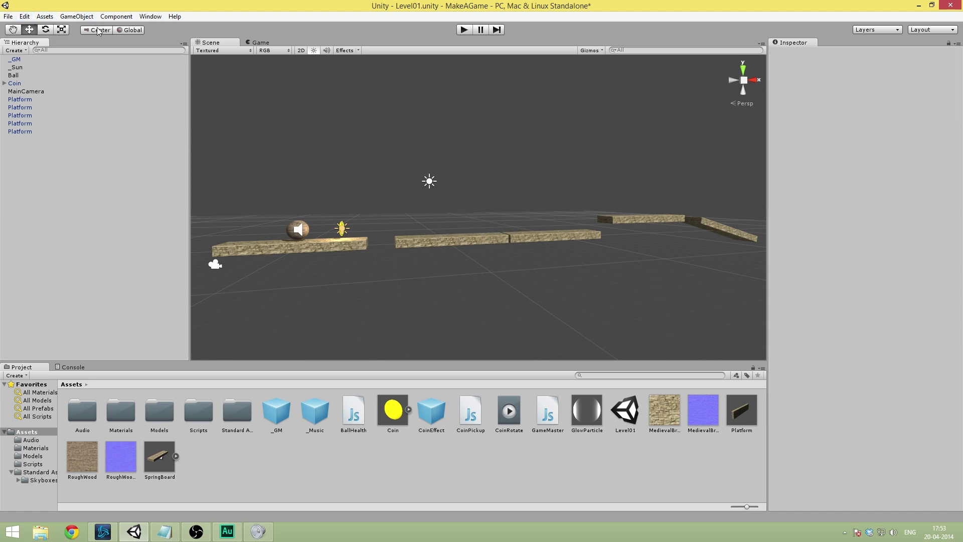
click(83, 17)
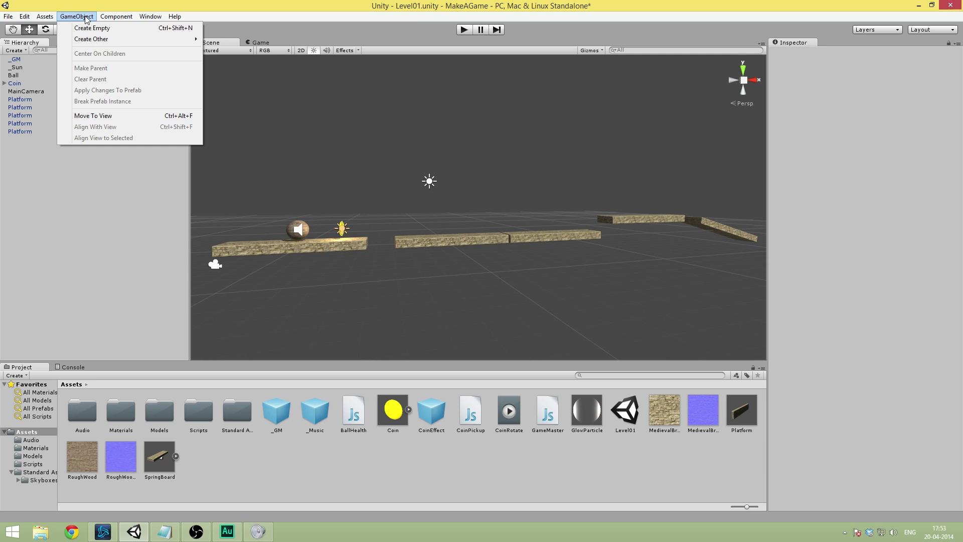
click(86, 19)
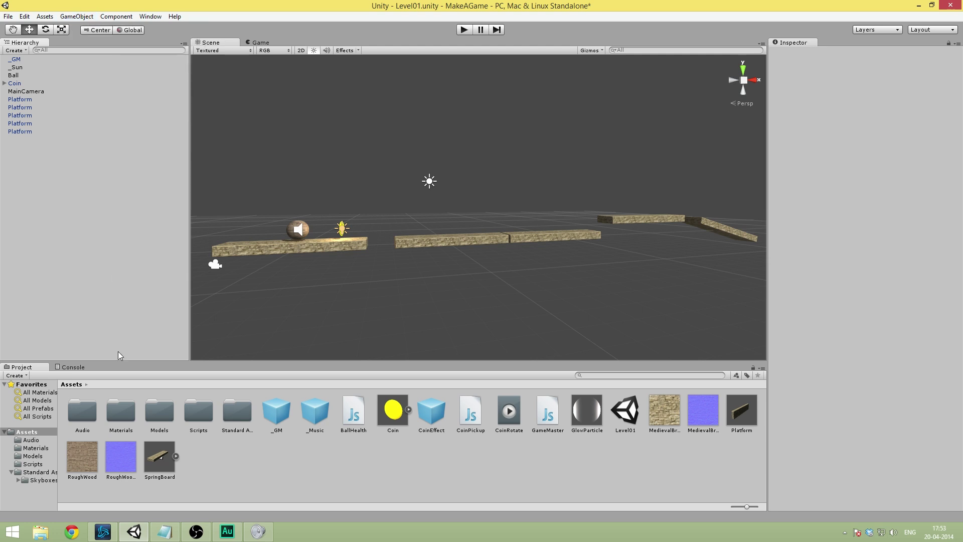
Switch to the Notepad topic list, review the entry on fixed, hinge and spring joints, and return to Unity
click(164, 532)
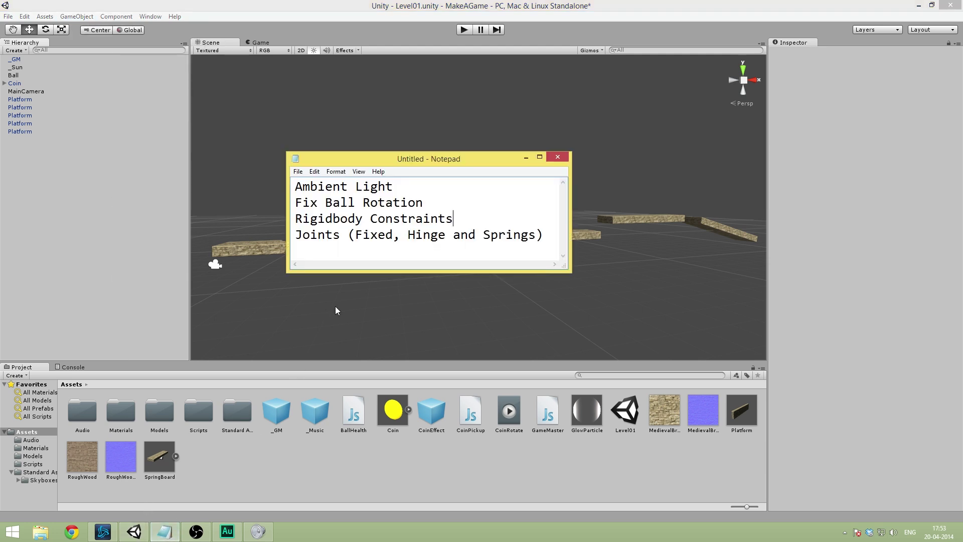
double_click(382, 236)
click(508, 224)
drag(357, 235, 538, 238)
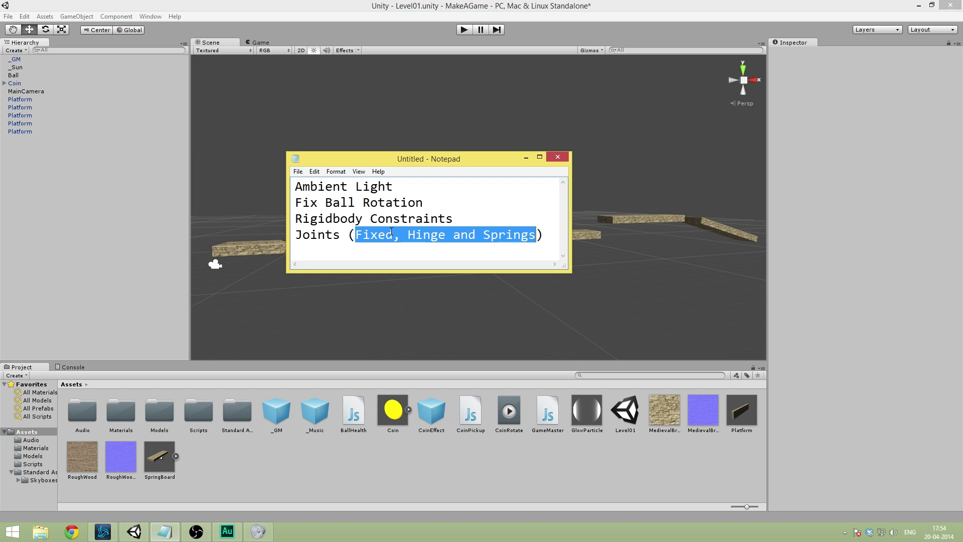
double_click(427, 234)
click(415, 234)
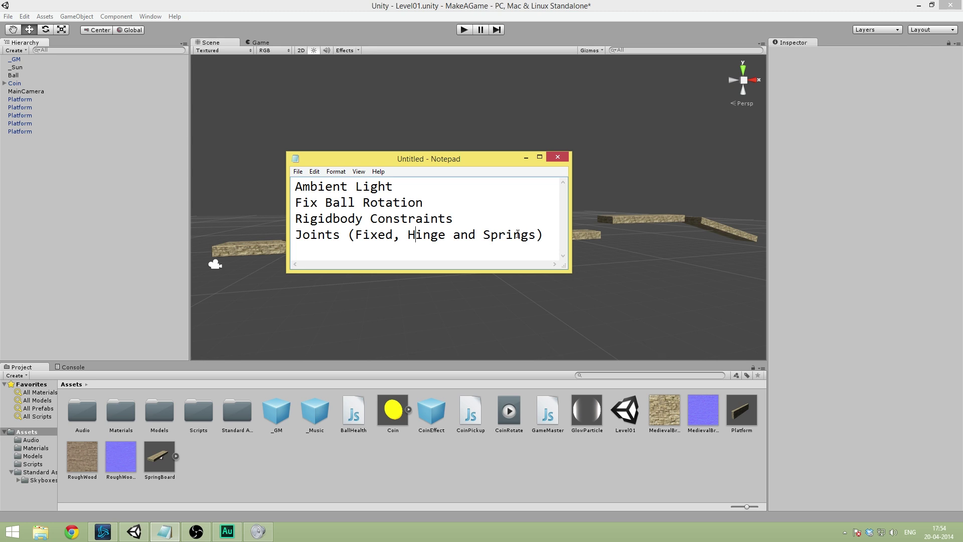
double_click(518, 234)
click(471, 249)
click(525, 157)
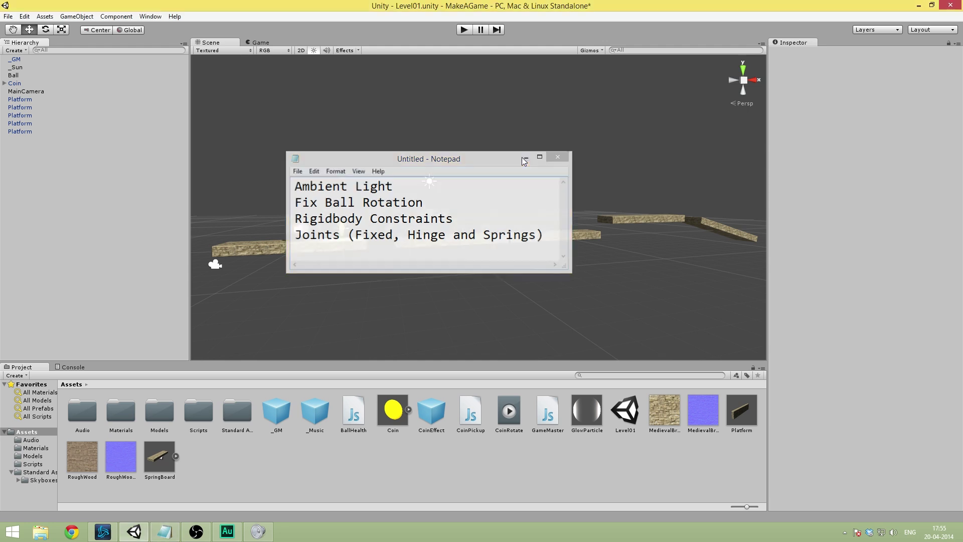
Add a cylinder to the scene above the middle platforms
click(74, 21)
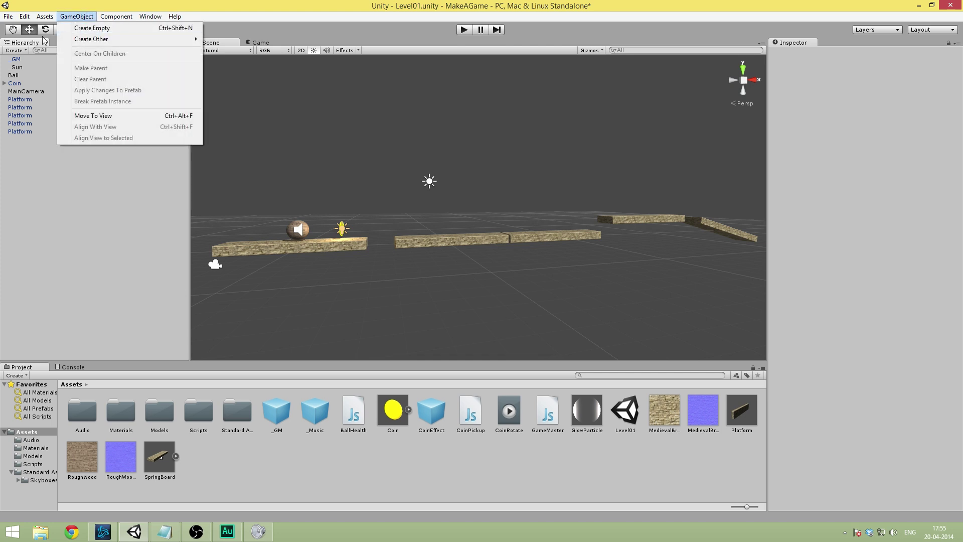
mouse_move(96, 39)
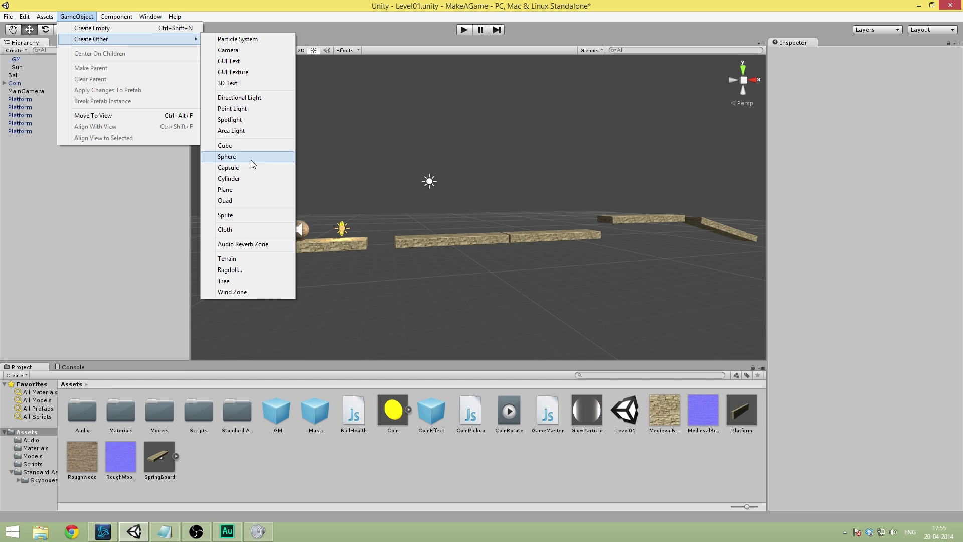
click(228, 179)
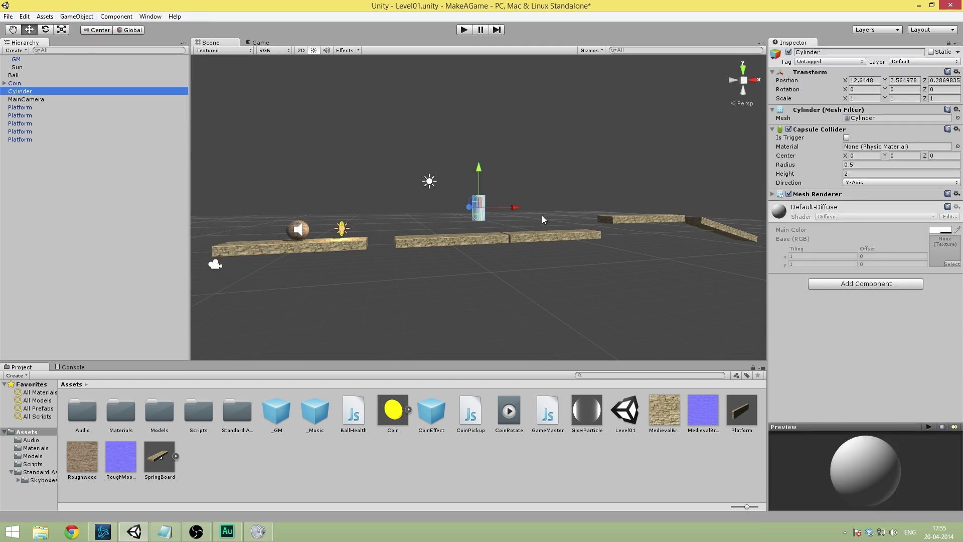
key(f)
alt+drag(510, 311, 460, 284)
scroll(606, 172, down, 5)
alt+drag(604, 172, 615, 155)
Flatten the cylinder by setting its Y scale to 0.2
drag(887, 98, 874, 98)
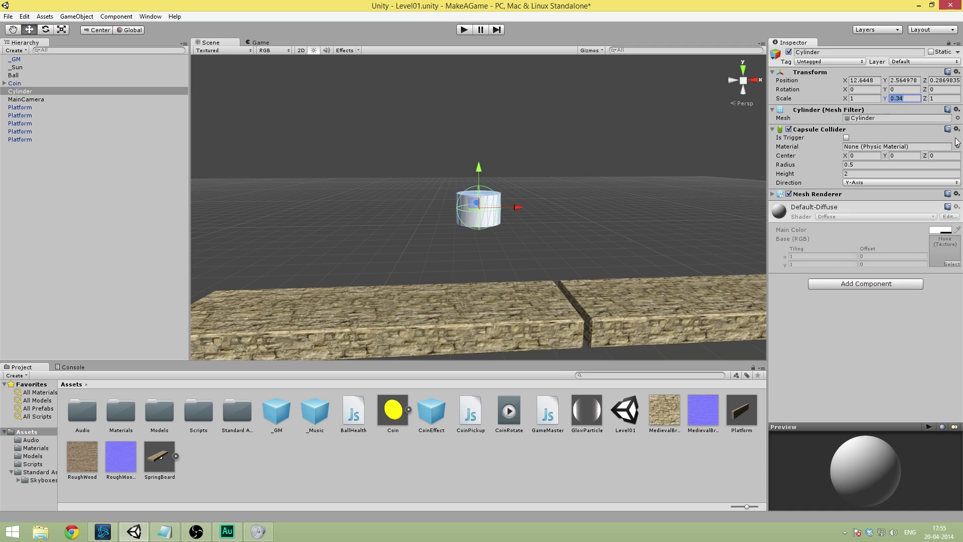
text(0.3)
key(BackSpace)
key(BackSpace)
text(2)
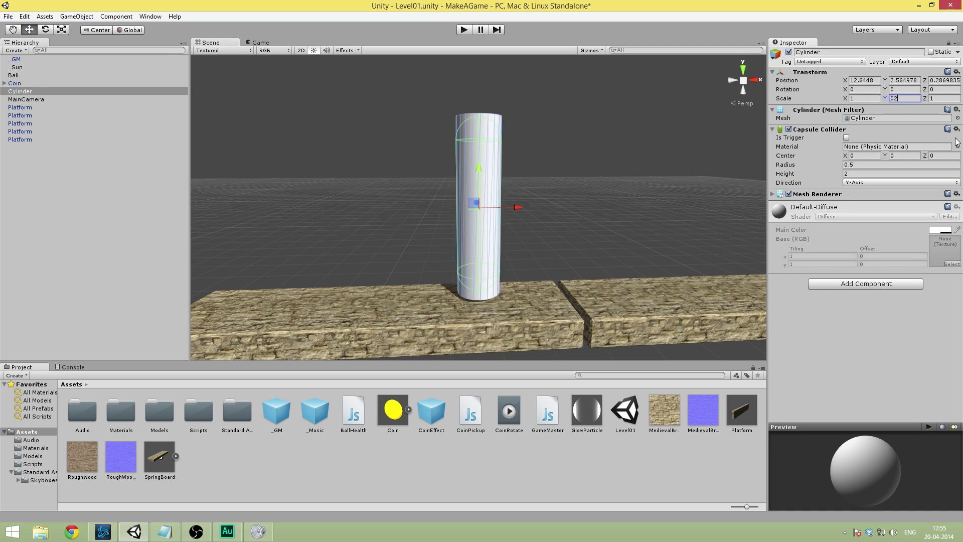
key(BackSpace)
text(.2)
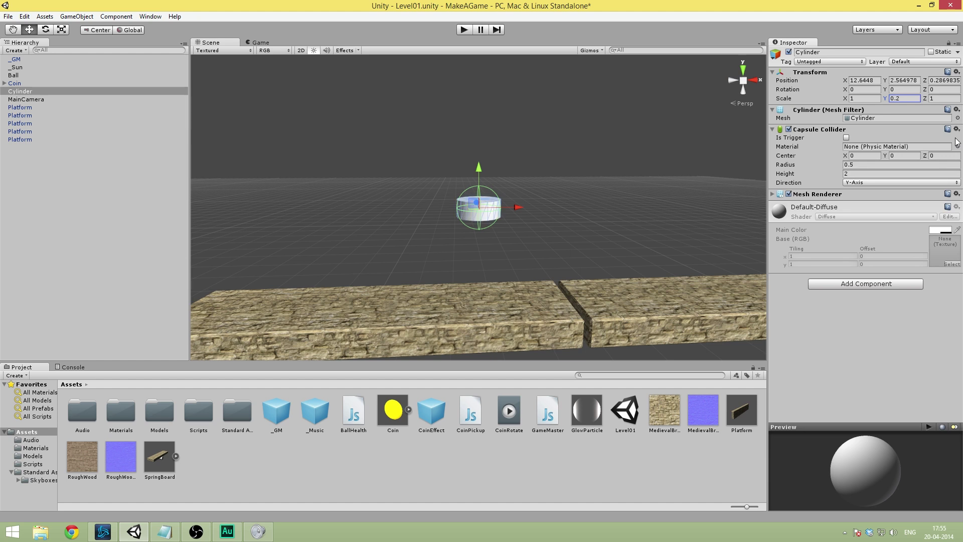
Raise the flattened cylinder well above the platforms, to a Y position of about 4.68
alt+drag(540, 292, 658, 274)
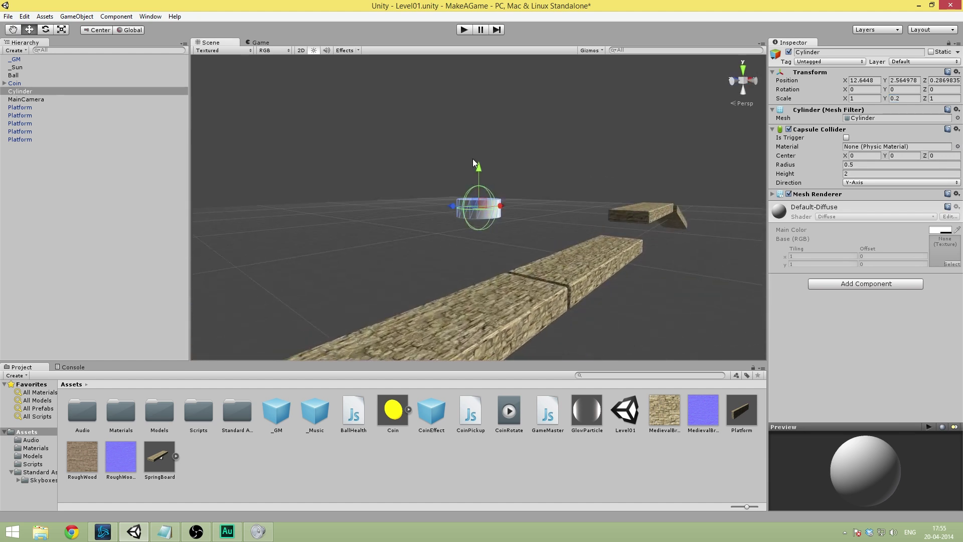
ctrl+drag(477, 168, 476, 48)
alt+drag(612, 192, 480, 182)
drag(476, 79, 476, 74)
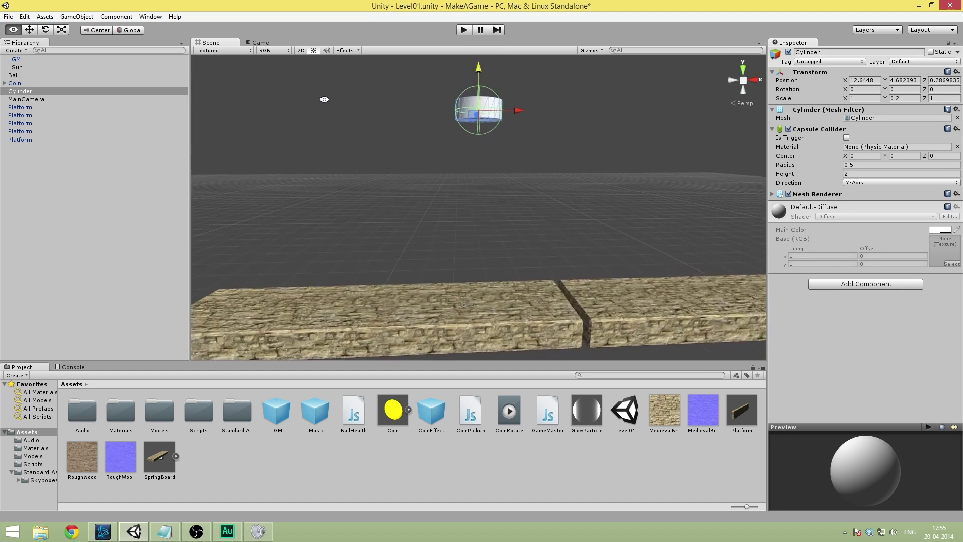
alt+drag(325, 99, 366, 114)
Rename the flattened cylinder to Base
click(30, 84)
click(23, 93)
click(23, 92)
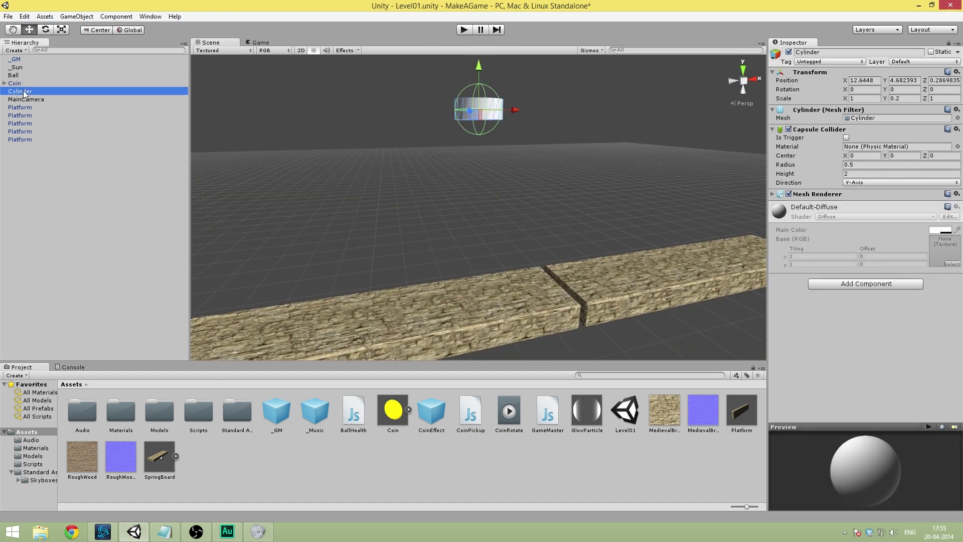
text(Base)
key(Return)
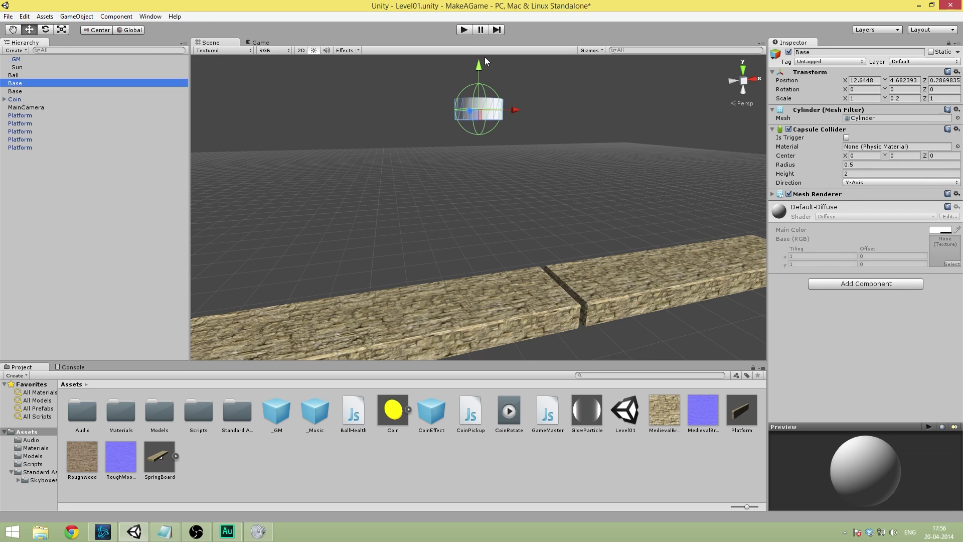
Duplicate Base and lower the copy below it to a Y position of about 3.68
key(ctrl+d)
ctrl+drag(477, 63, 480, 106)
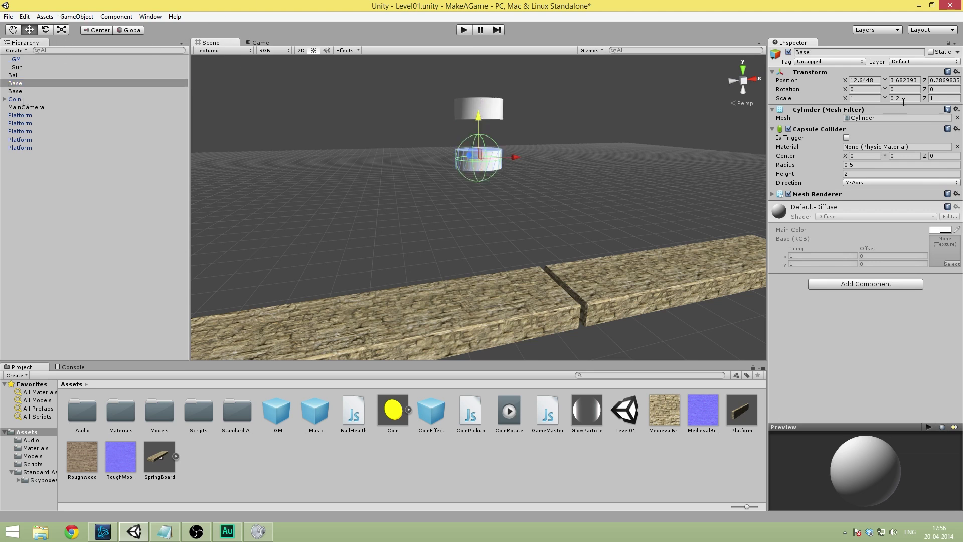
Set the lower Base copy's scale to X 0.2, Y 0.3 and Z 0.2
click(860, 99)
text(0.2)
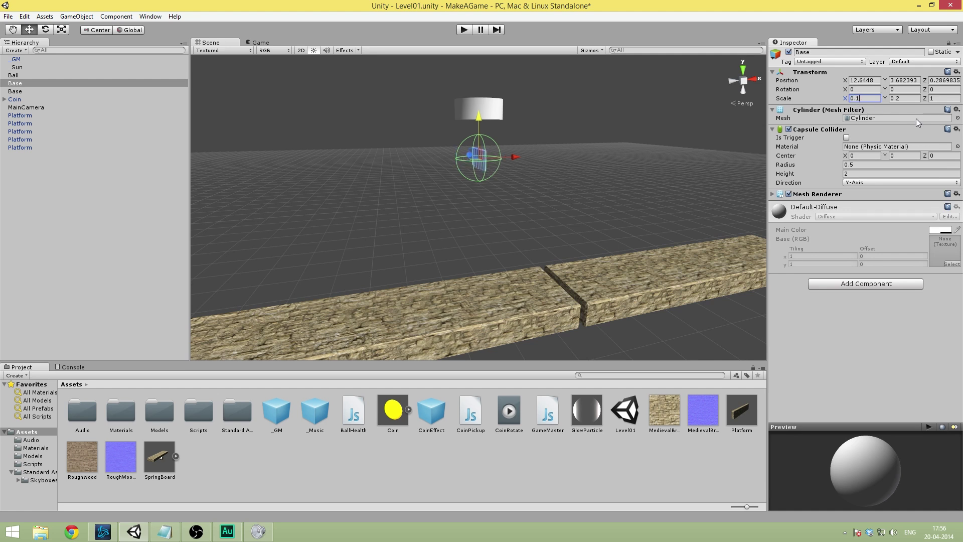
key(Tab)
text(0.3)
key(Tab)
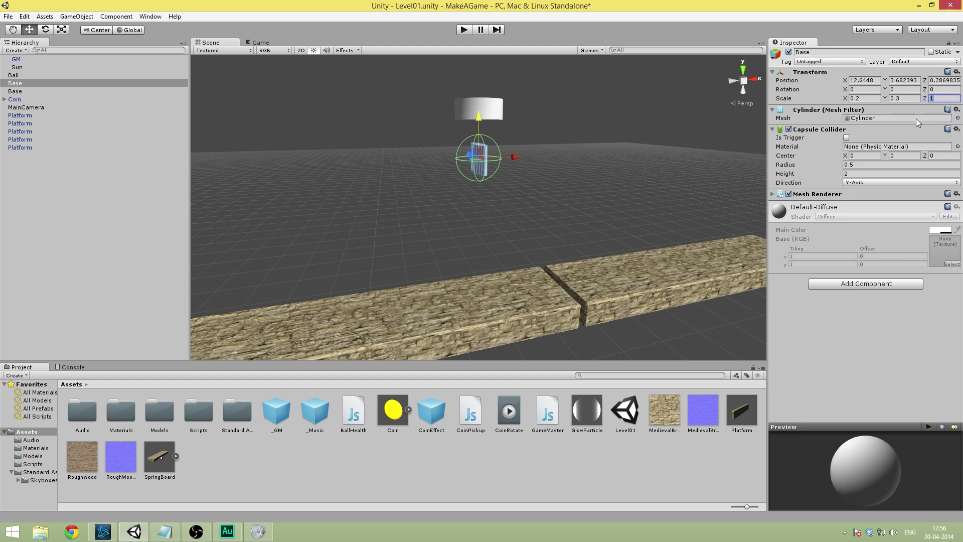
text(0.2)
key(Return)
scroll(565, 164, up, 5)
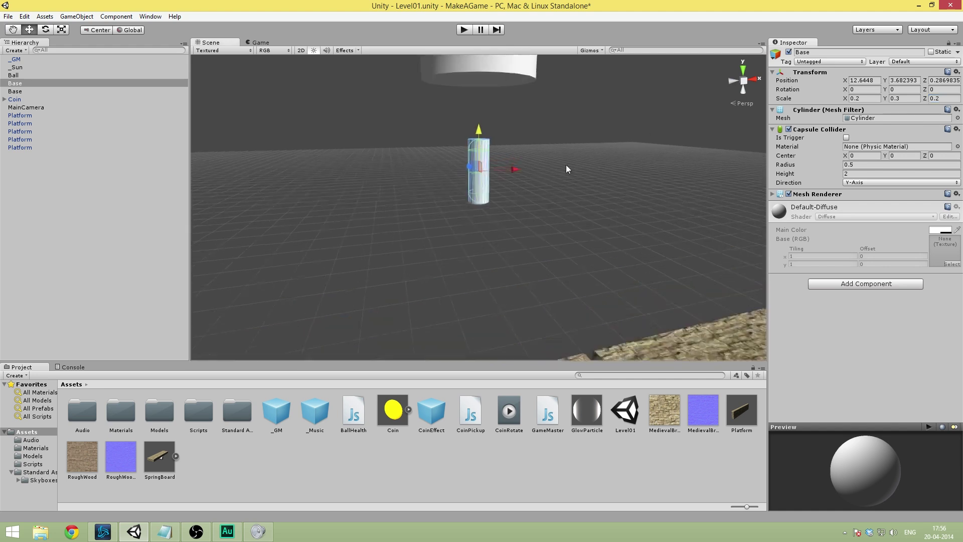
Raise the thin lower cylinder to touch the underside of the wide Base, at a Y position of about 4.18
alt+drag(566, 165, 538, 189)
scroll(542, 149, down, 5)
drag(477, 179, 491, 143)
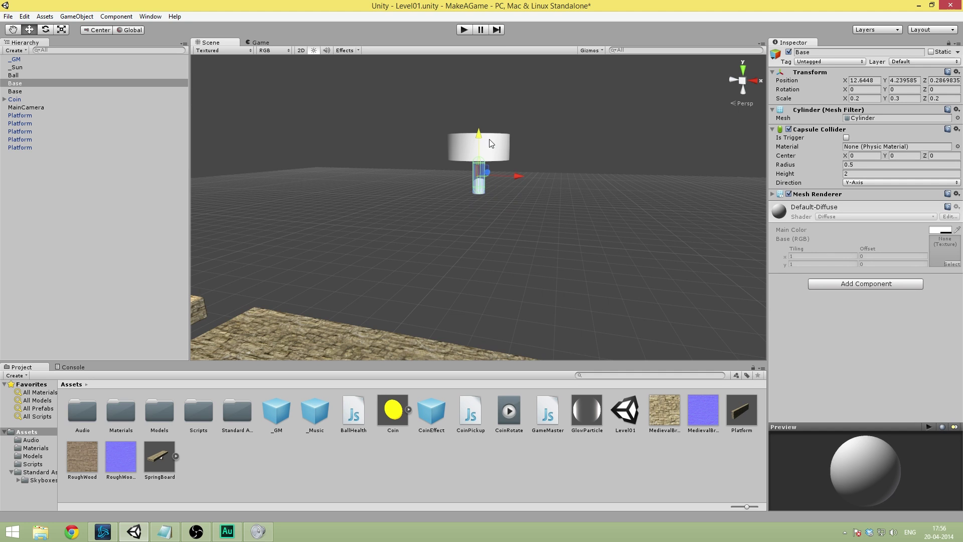
scroll(558, 244, up, 5)
alt+drag(558, 244, 554, 271)
drag(479, 163, 542, 170)
scroll(546, 176, down, 5)
scroll(547, 175, down, 2)
middle_drag(537, 206, 535, 161)
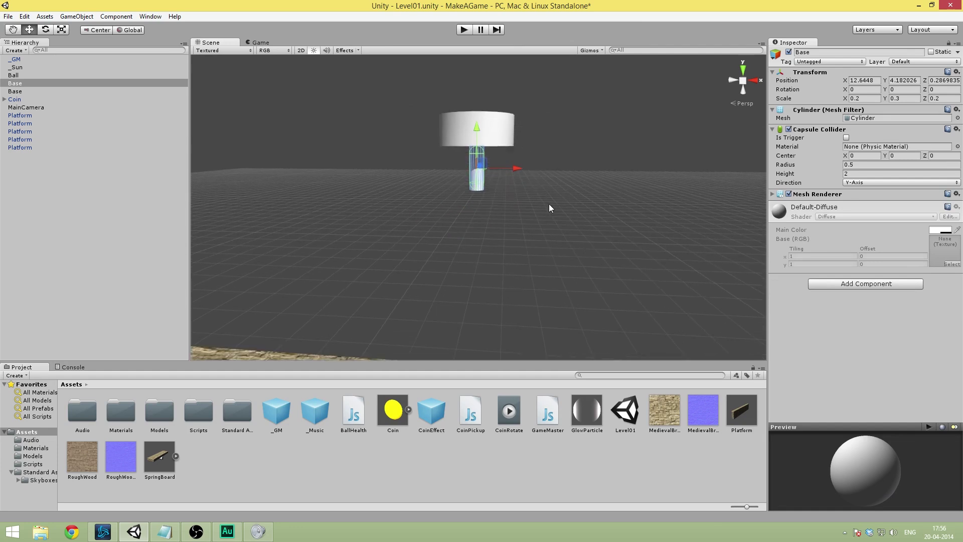
scroll(548, 205, up, 2)
alt+drag(498, 221, 530, 235)
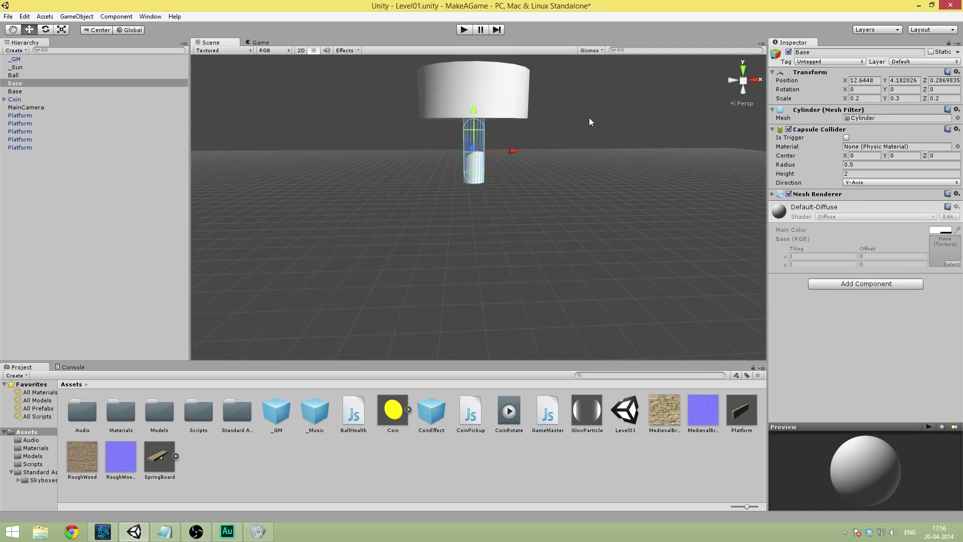
Rename the thin cylinder below the wide Base to Joint01
click(829, 52)
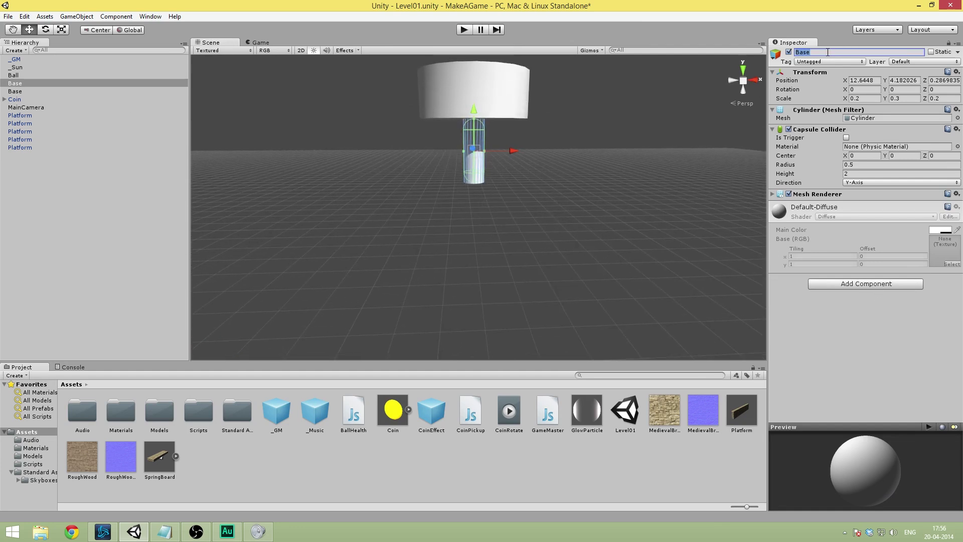
text(Join)
key(BackSpace)
text(int01)
key(Return)
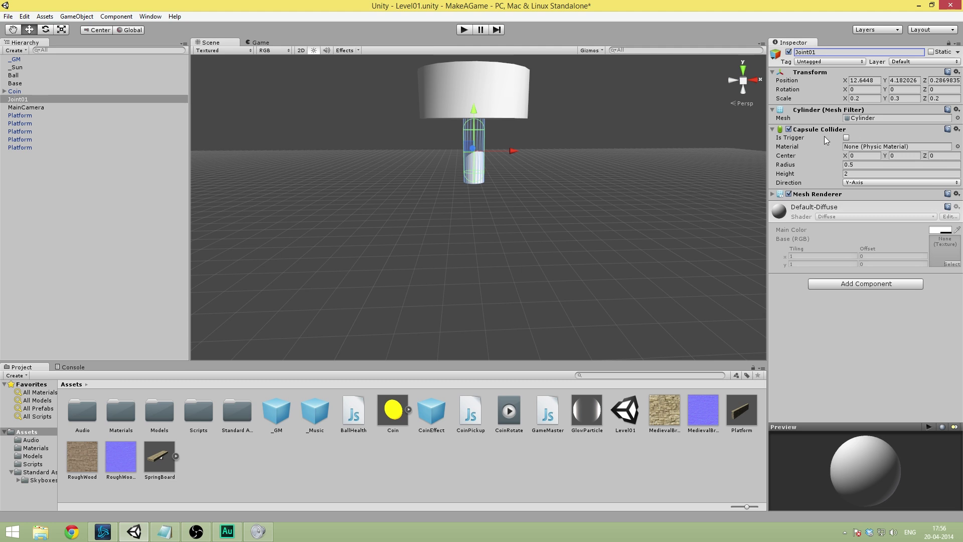
Add a Spring Joint physics component to Joint01
click(857, 284)
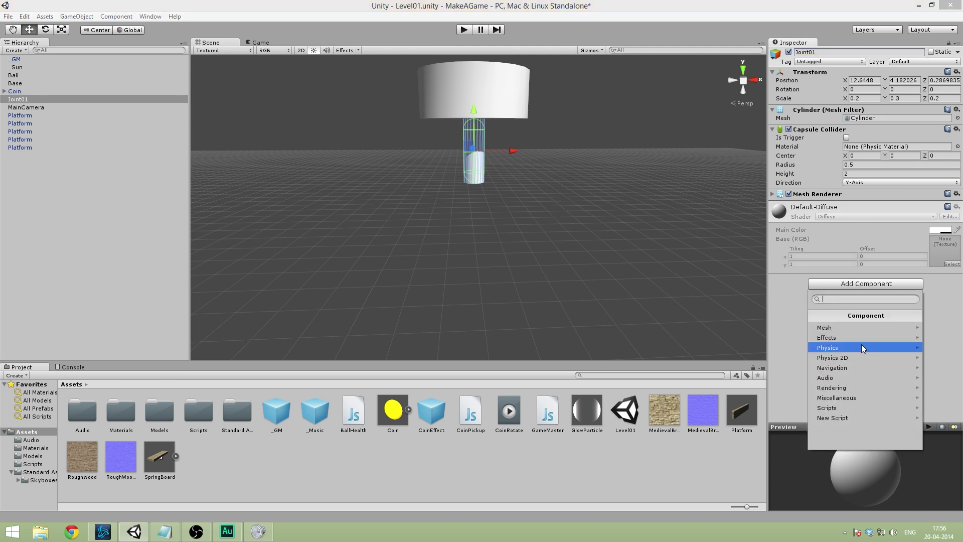
click(862, 346)
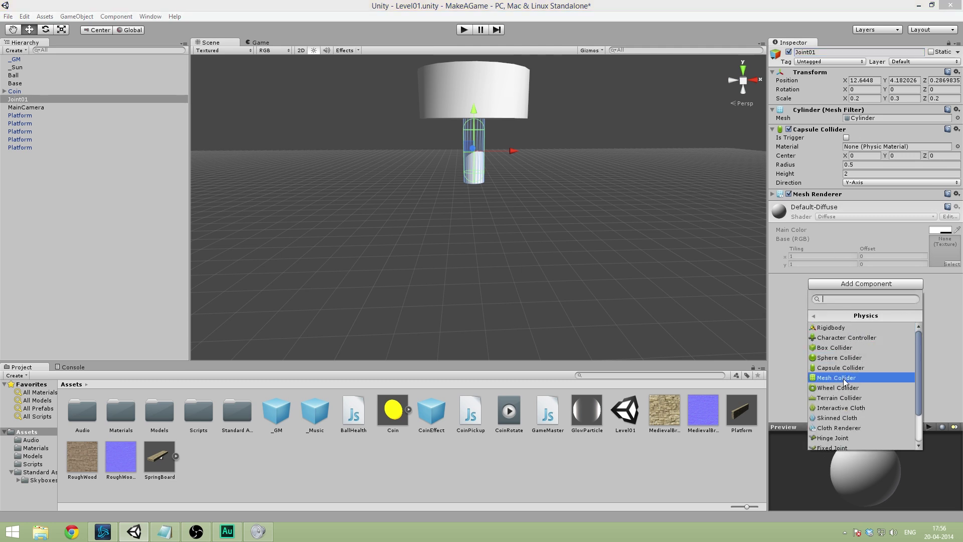
scroll(856, 372, down, 2)
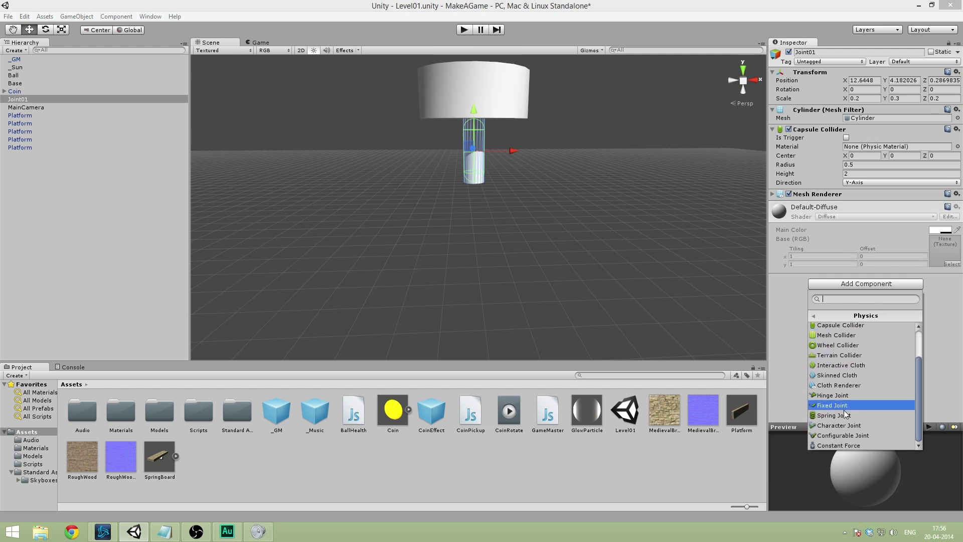
click(846, 415)
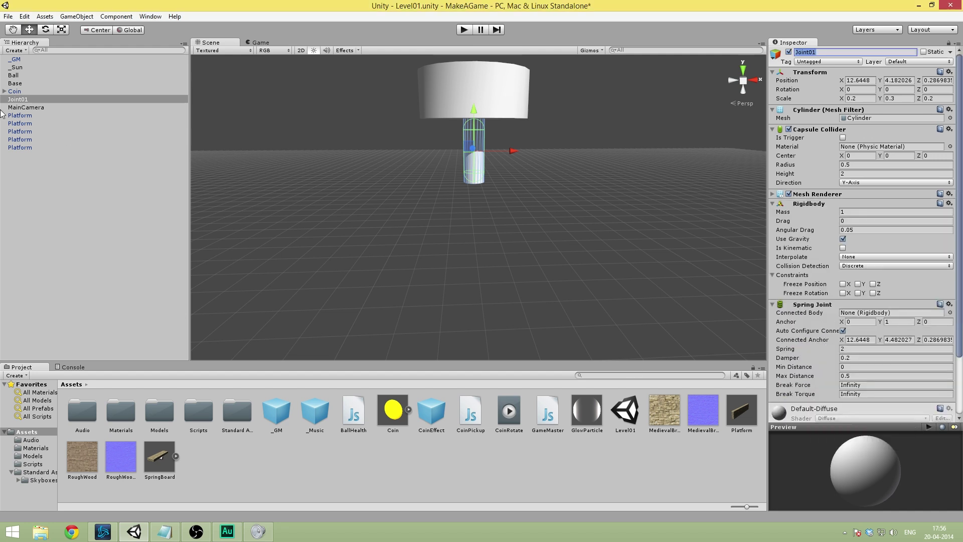
Add a Fixed Joint physics component to the Base cylinder
click(25, 92)
click(29, 99)
click(28, 83)
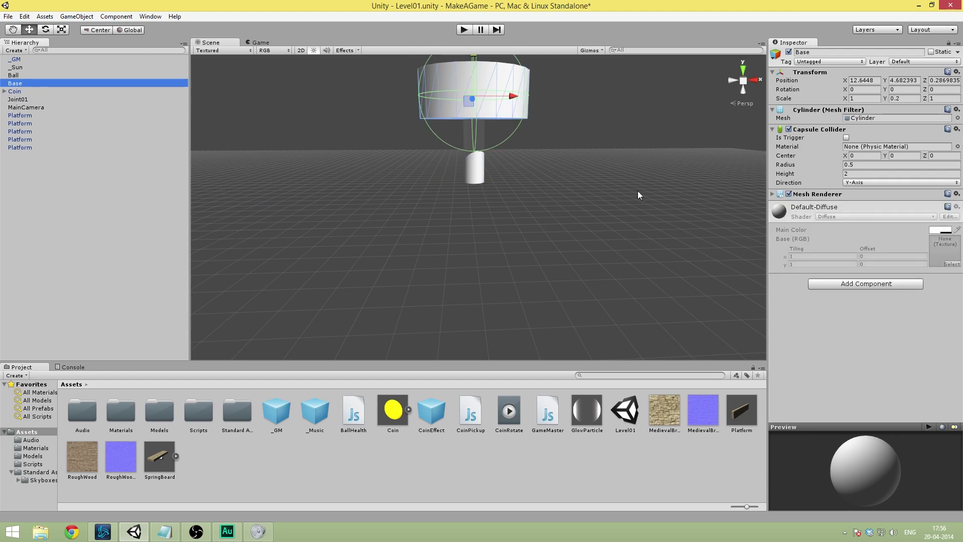
click(851, 283)
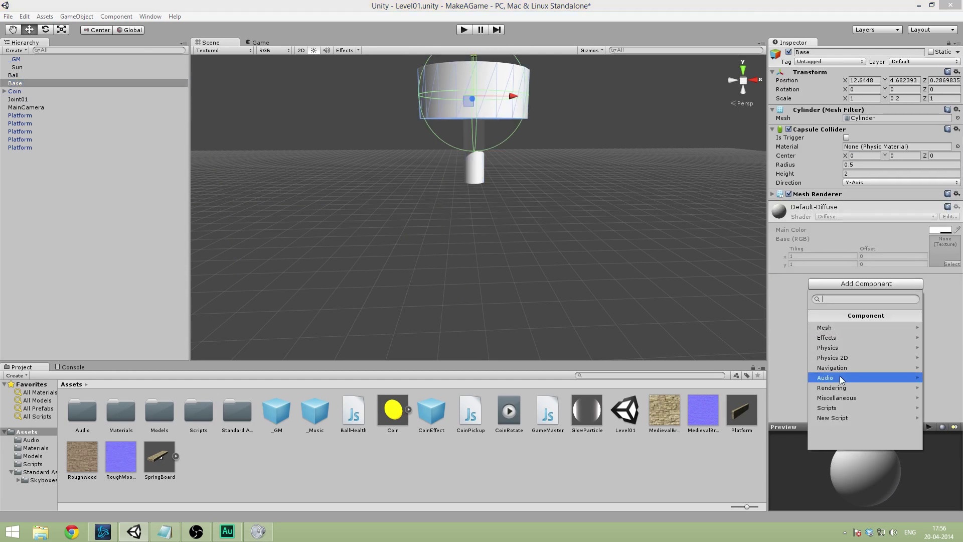
click(846, 348)
scroll(843, 382, down, 2)
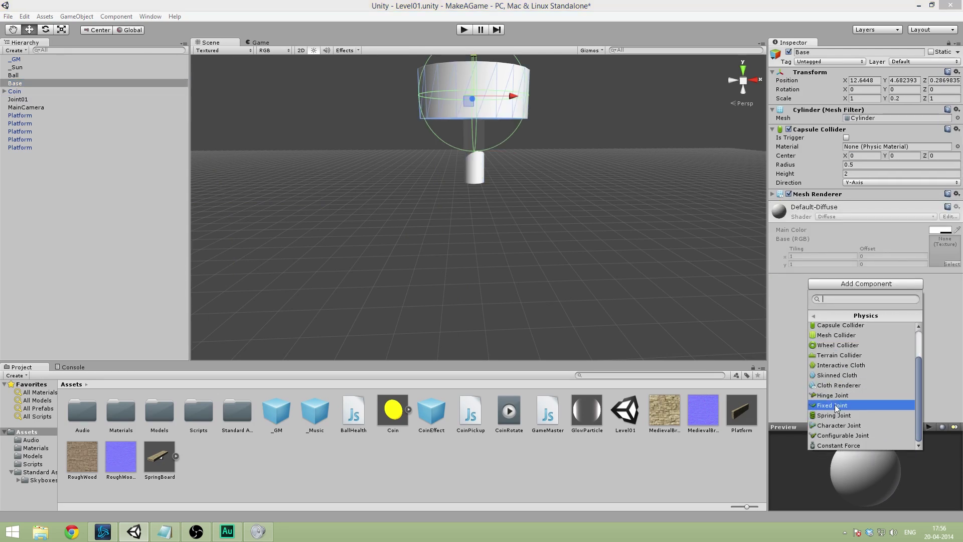
click(836, 403)
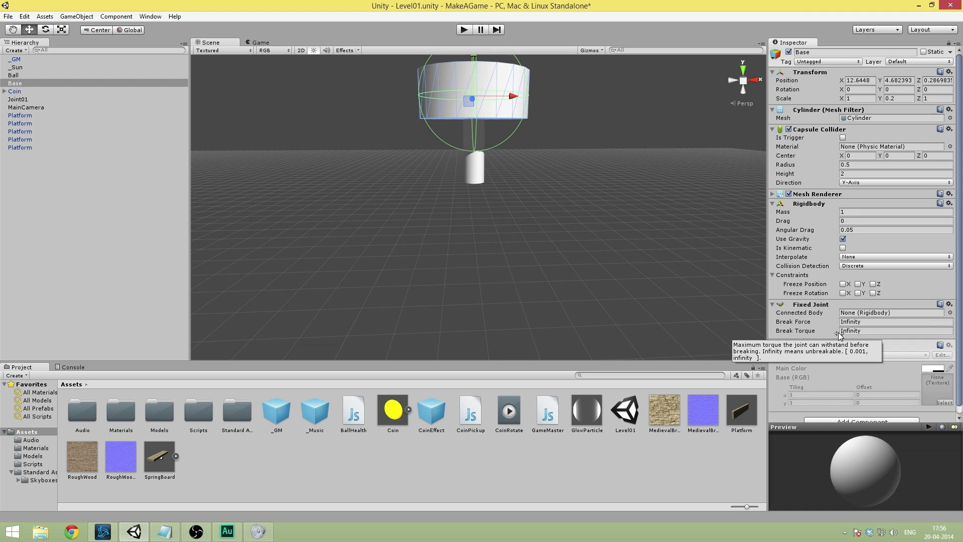
Examine the Base and Joint01 assembly from several angles in relation to the stone platforms below it
middle_drag(481, 158, 463, 191)
scroll(462, 191, down, 3)
alt+drag(468, 253, 459, 207)
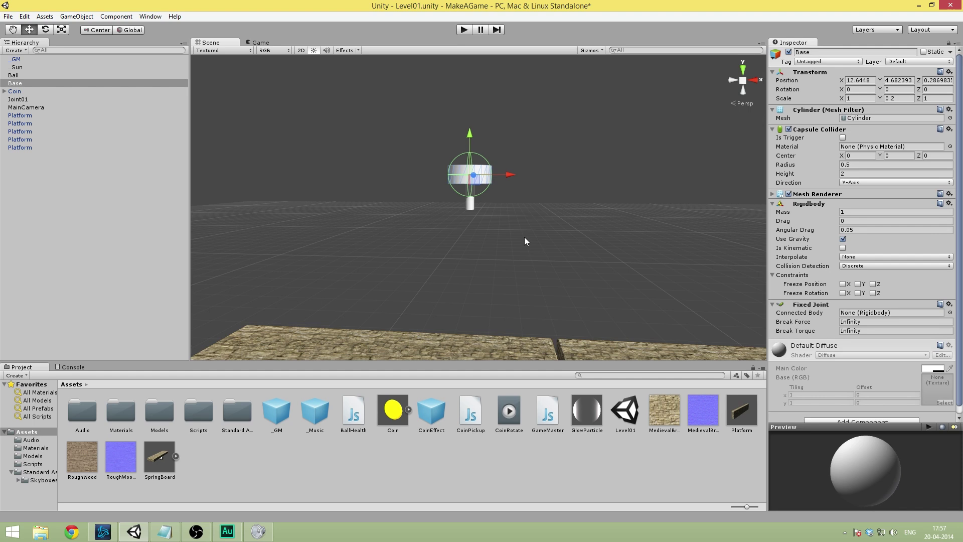
alt+drag(524, 239, 497, 228)
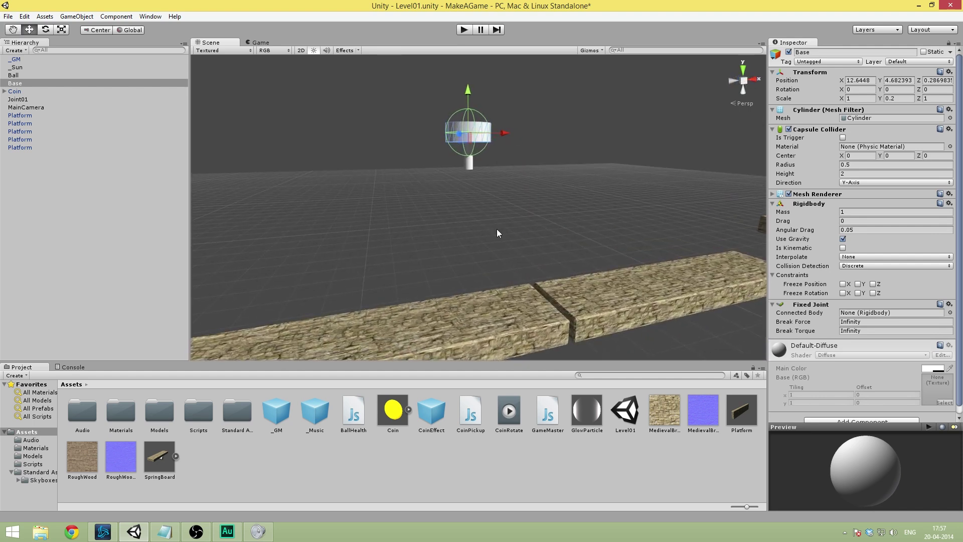
middle_drag(466, 212, 489, 203)
scroll(489, 203, down, 3)
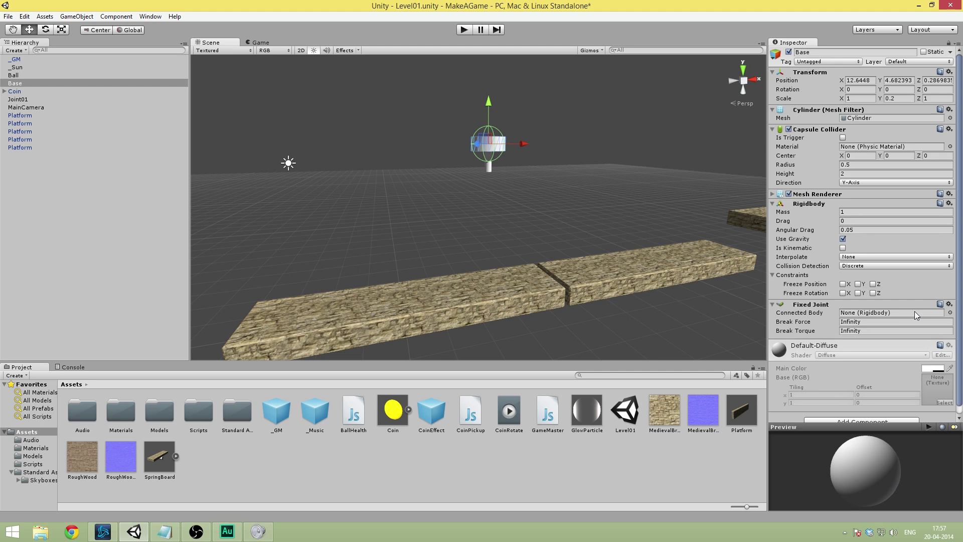
middle_drag(514, 214, 518, 216)
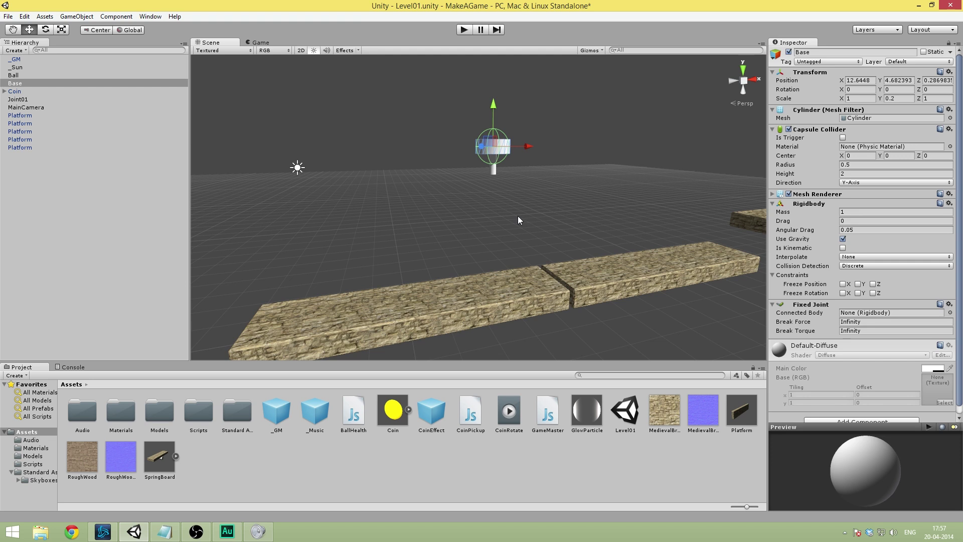
scroll(318, 161, up, 5)
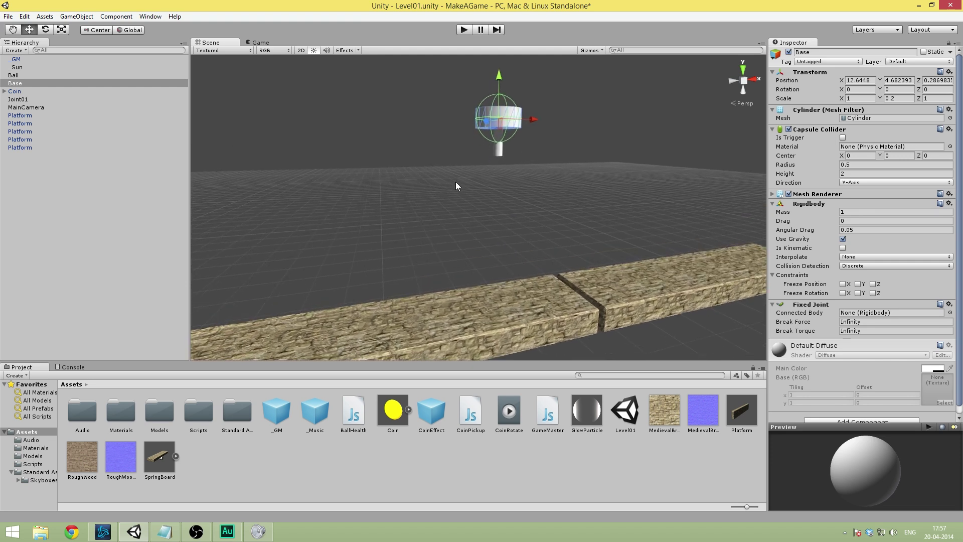
middle_drag(456, 185, 398, 249)
alt+drag(397, 196, 326, 216)
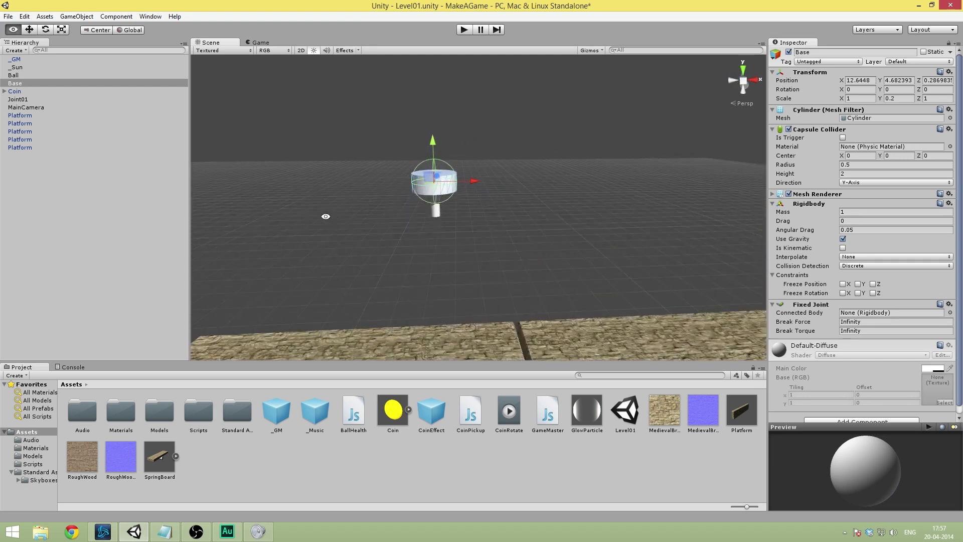
middle_drag(433, 213, 535, 176)
scroll(534, 176, down, 4)
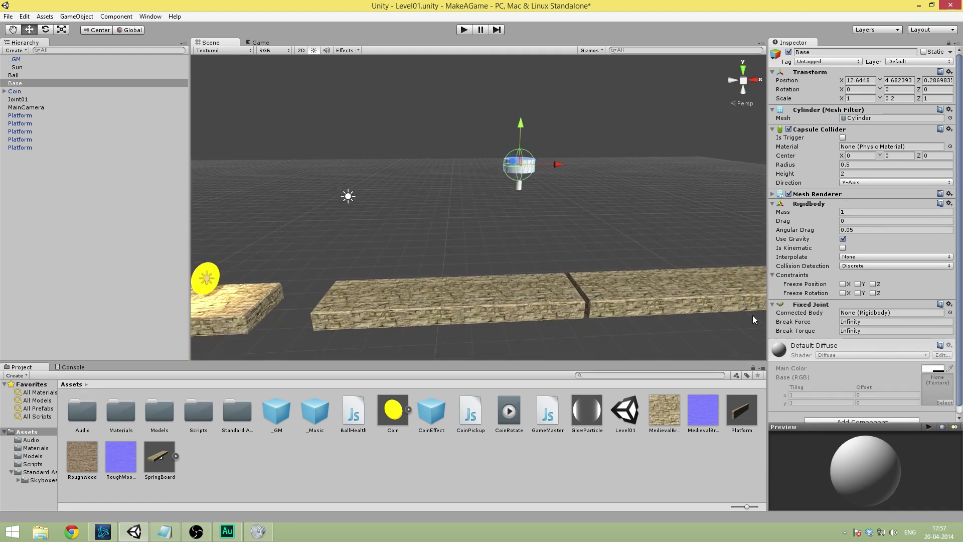
Set the spring to 100 and the max distance to 0.1 in Joint01's Spring Joint
click(29, 99)
scroll(823, 261, down, 3)
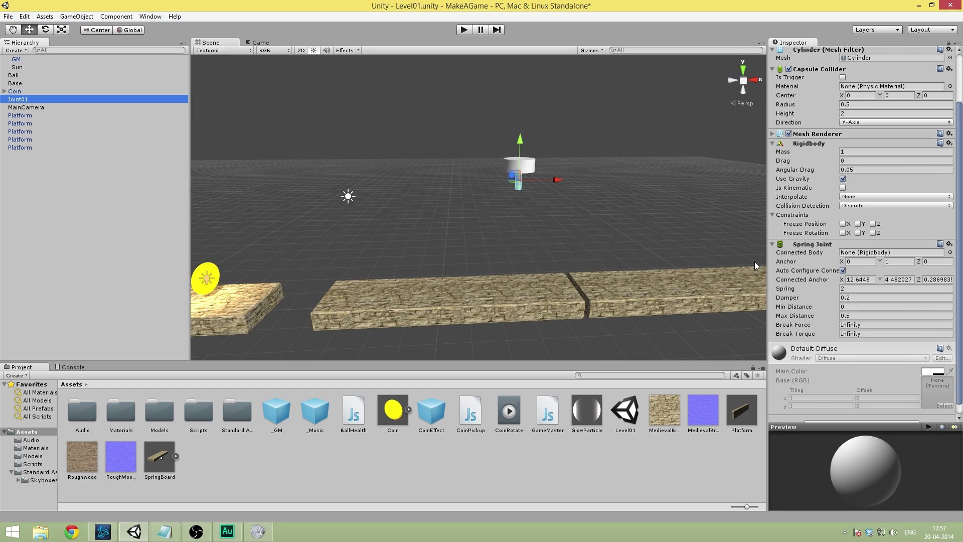
click(844, 288)
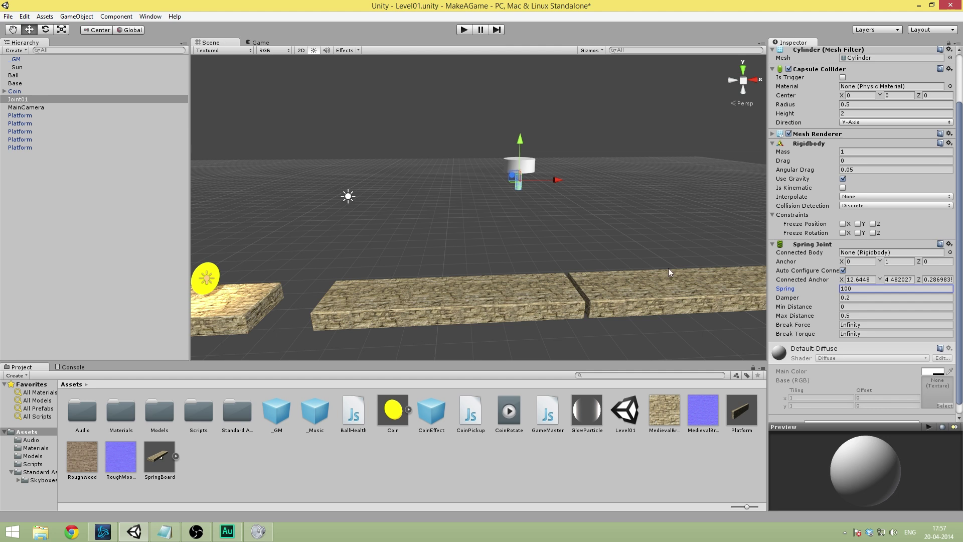
click(864, 315)
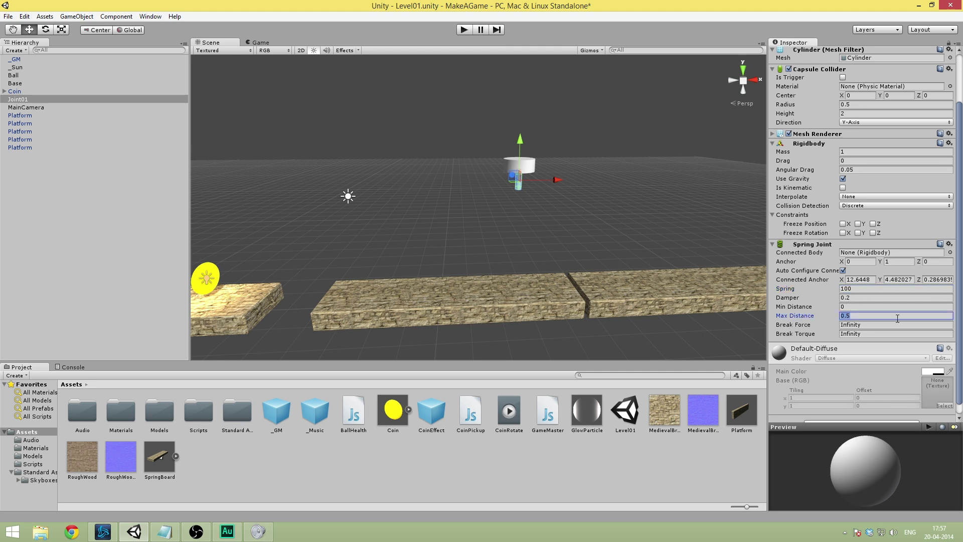
text(0.1)
Duplicate Joint01 and rename the copy to Joint02
double_click(23, 100)
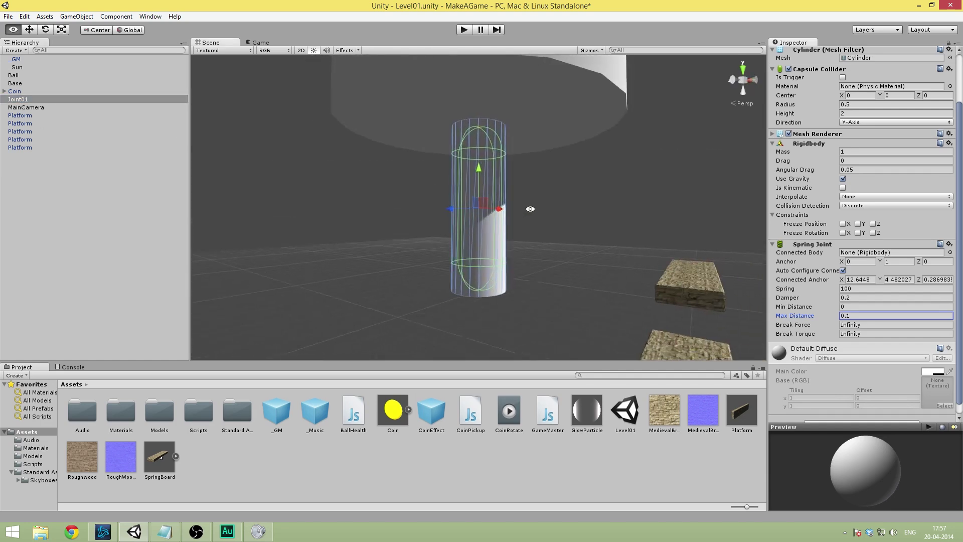
scroll(438, 221, down, 5)
alt+drag(417, 207, 412, 209)
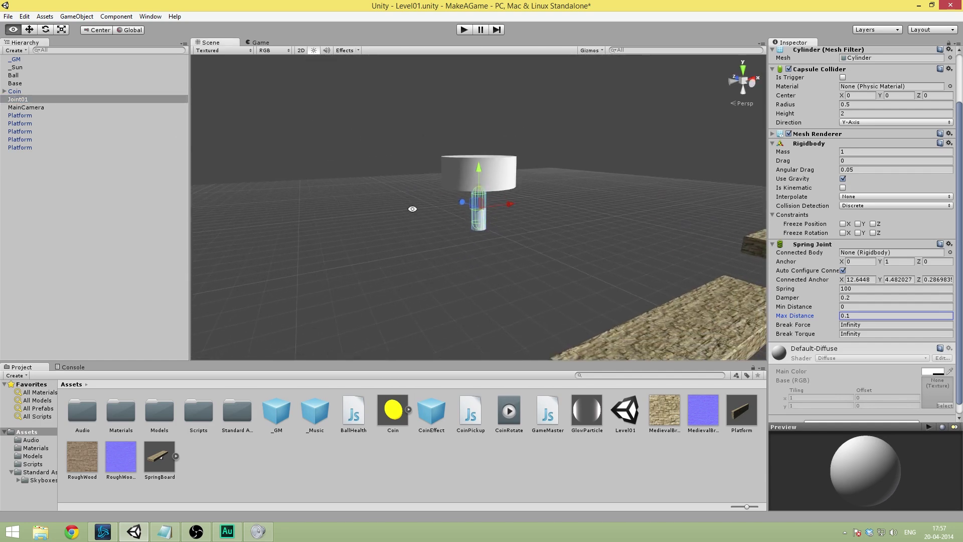
click(39, 100)
key(ctrl+d)
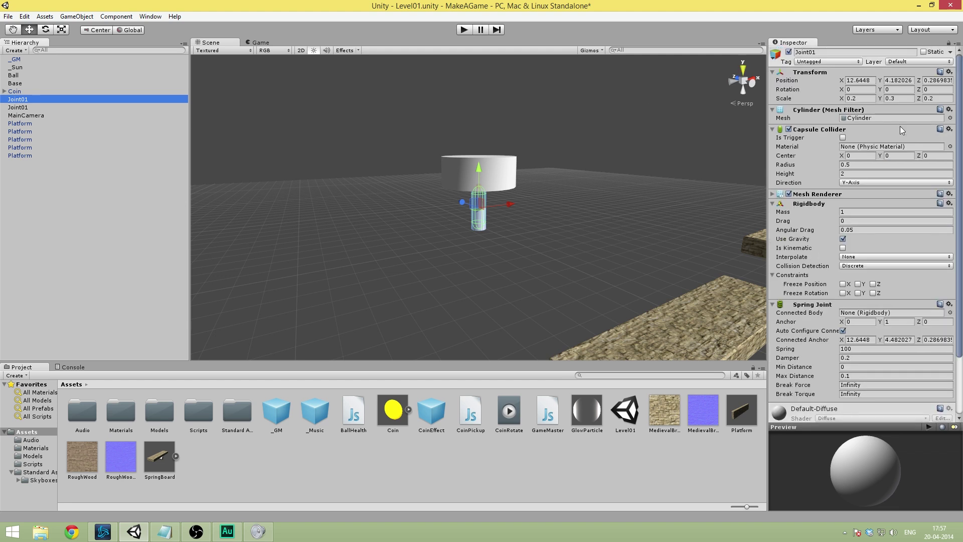
click(834, 59)
click(853, 51)
click(858, 50)
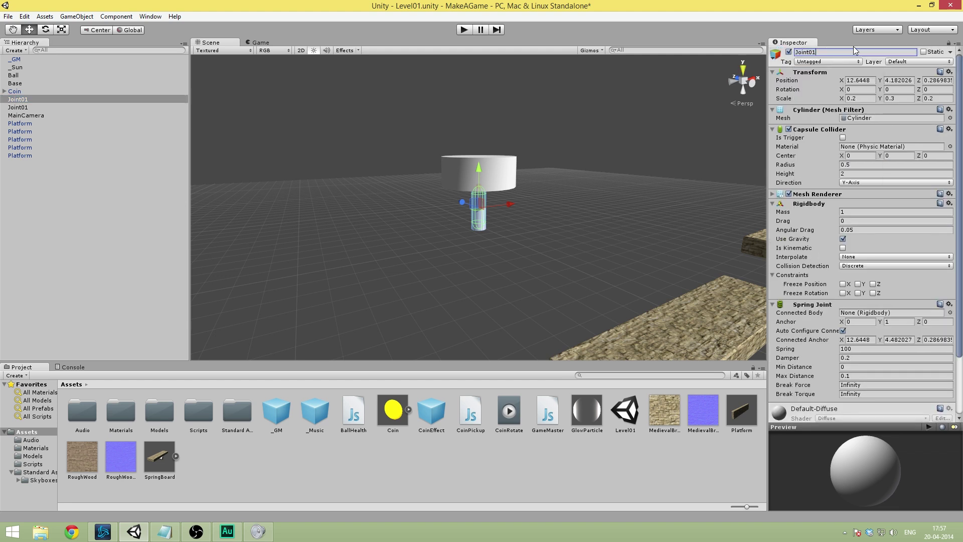
key(BackSpace)
text(2)
Lower Joint02 directly beneath Joint01, to a Y position of about 3.58
click(482, 165)
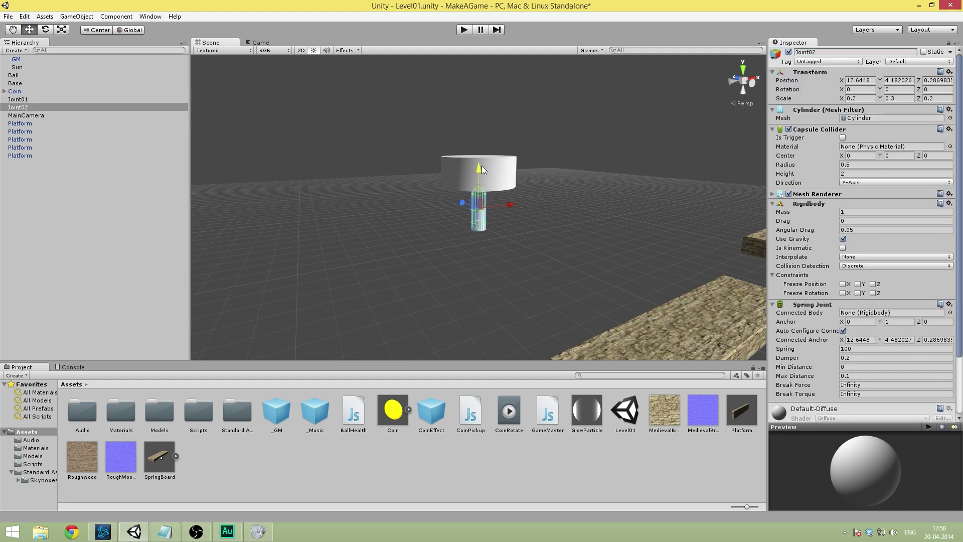
drag(481, 166, 489, 206)
alt+drag(624, 209, 414, 163)
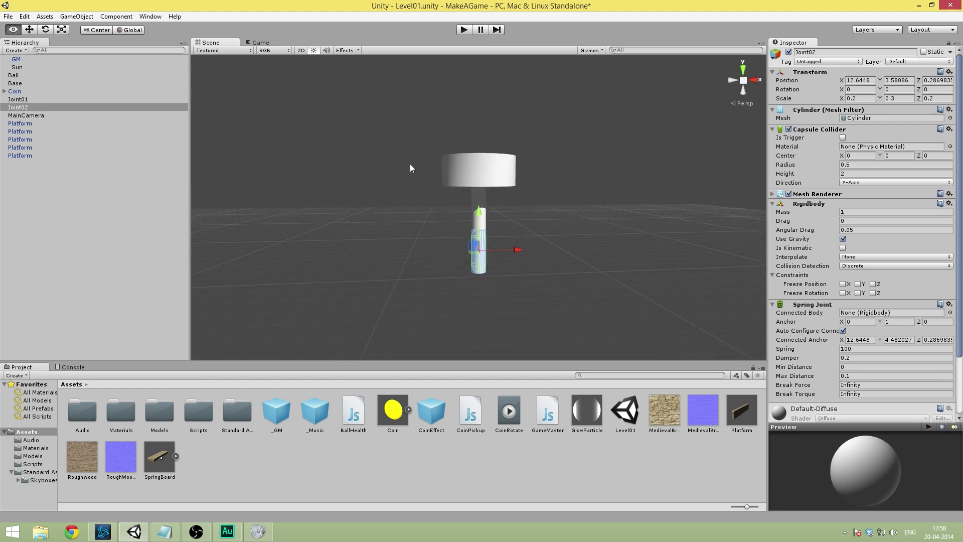
Assign Base as the connected body of Joint01's Spring Joint and Joint01 as the connected body of Joint02's
click(37, 99)
click(35, 83)
click(31, 99)
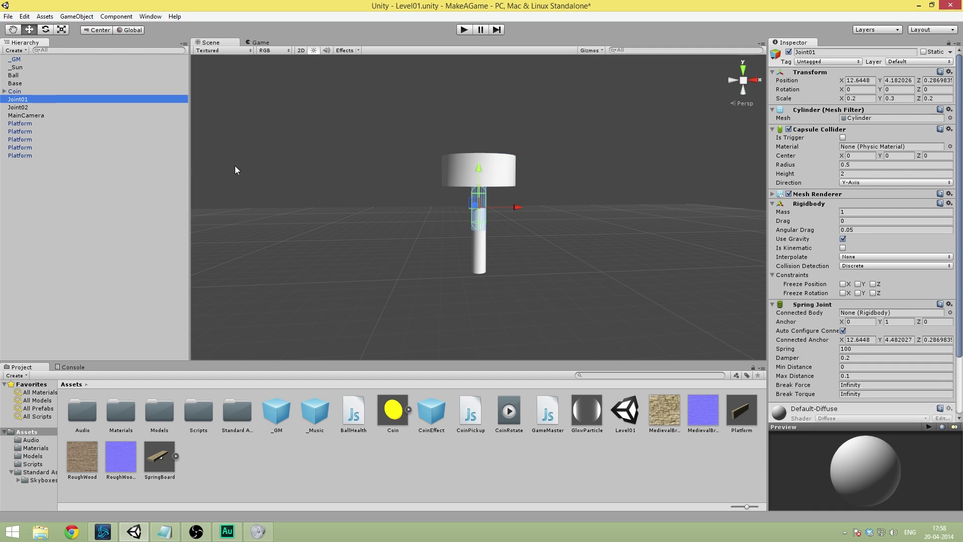
scroll(834, 299, down, 3)
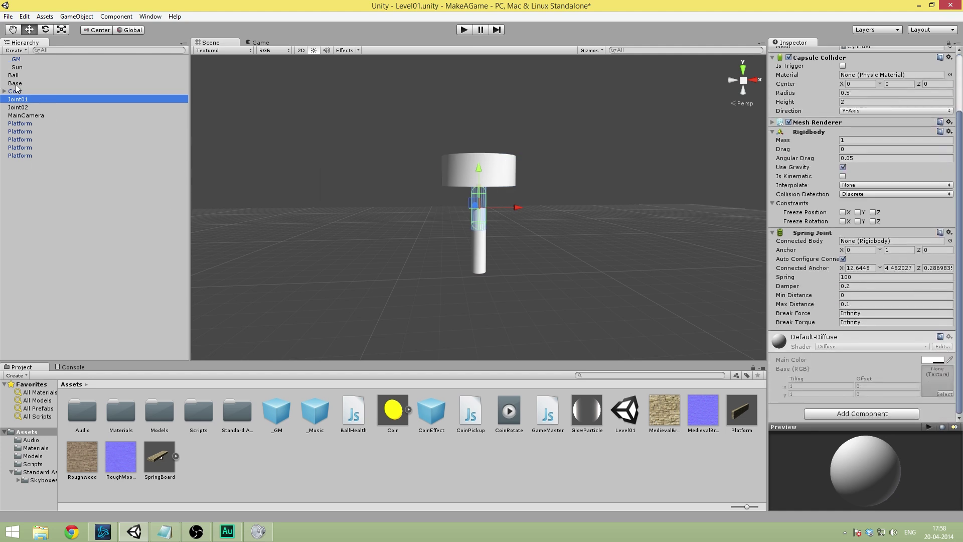
drag(16, 84, 882, 243)
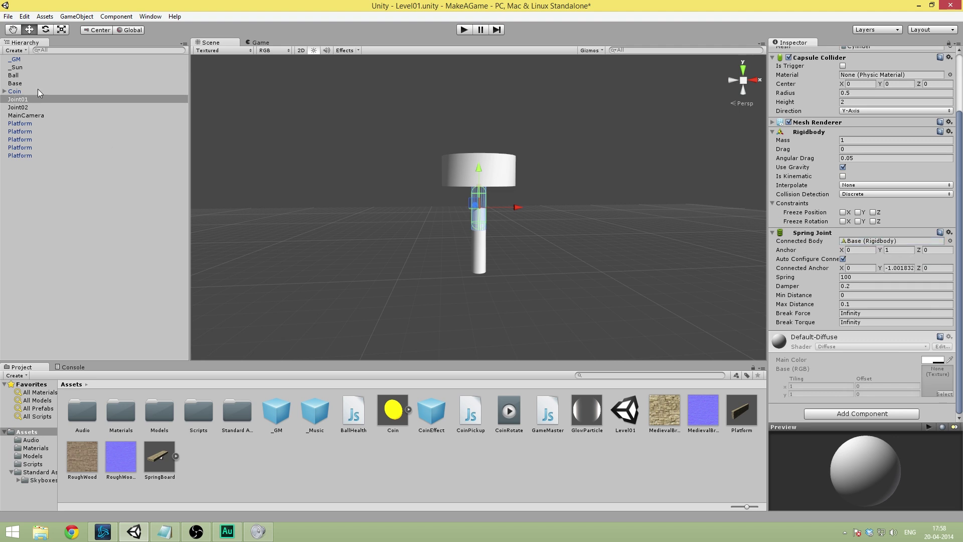
click(23, 107)
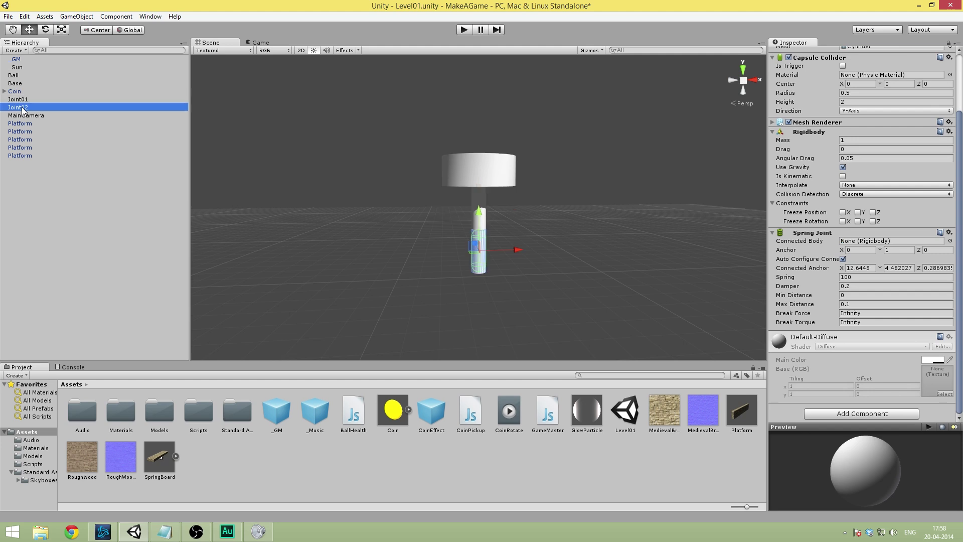
drag(25, 99, 884, 237)
Duplicate Joint02 and lower the copy directly beneath it to extend the hanging chain
click(61, 109)
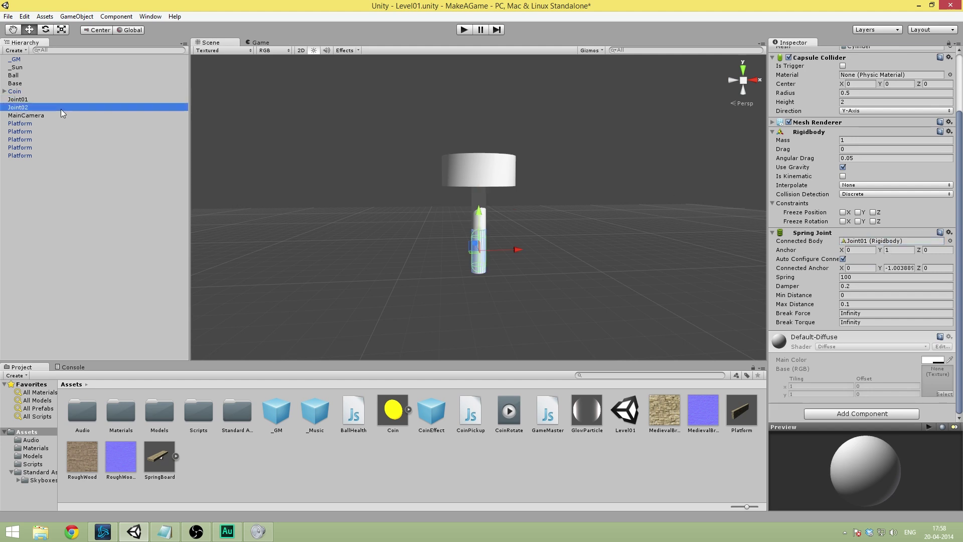
key(ctrl+d)
drag(479, 211, 486, 242)
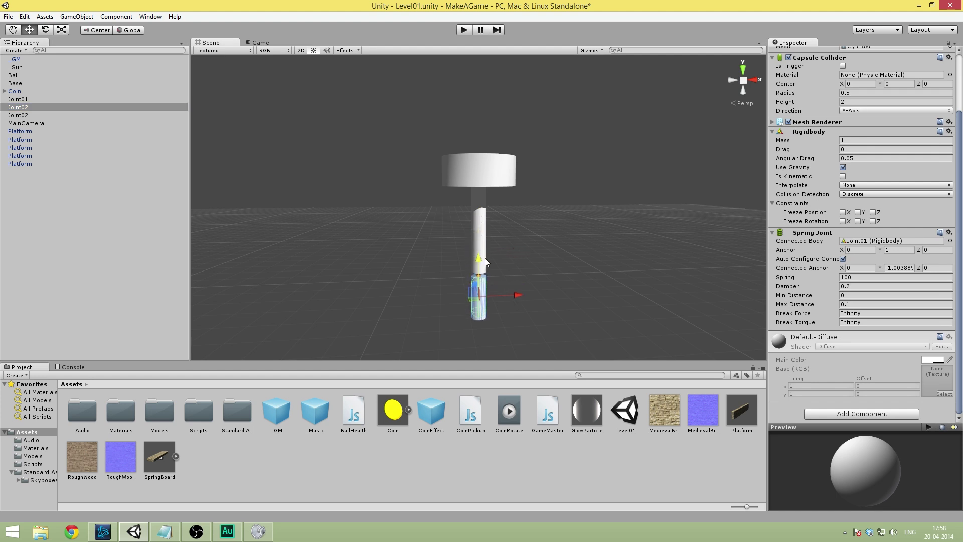
Position the duplicated joint directly beneath Joint02, at a Y position of about 2.98
drag(485, 258, 484, 252)
key(alt)
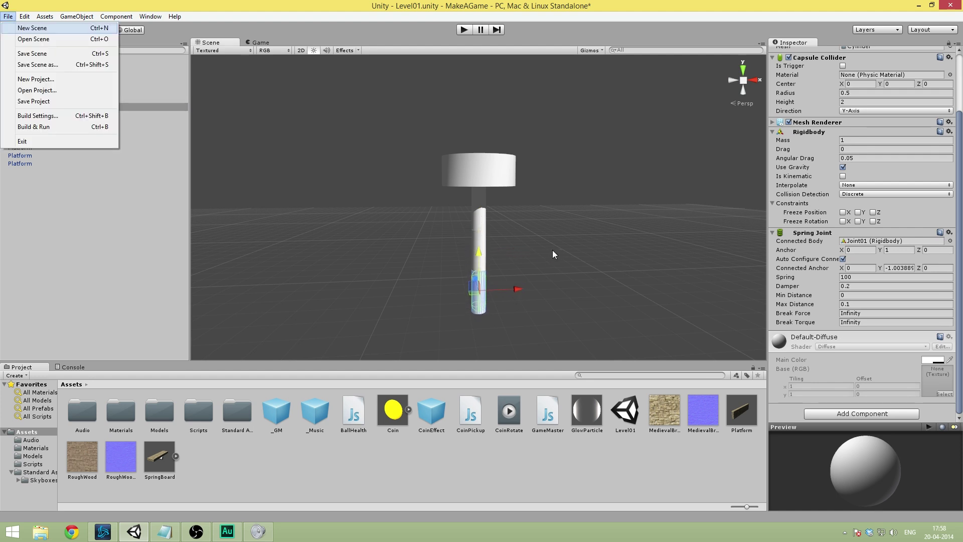
click(521, 252)
click(478, 287)
key(f)
alt+drag(566, 245, 547, 225)
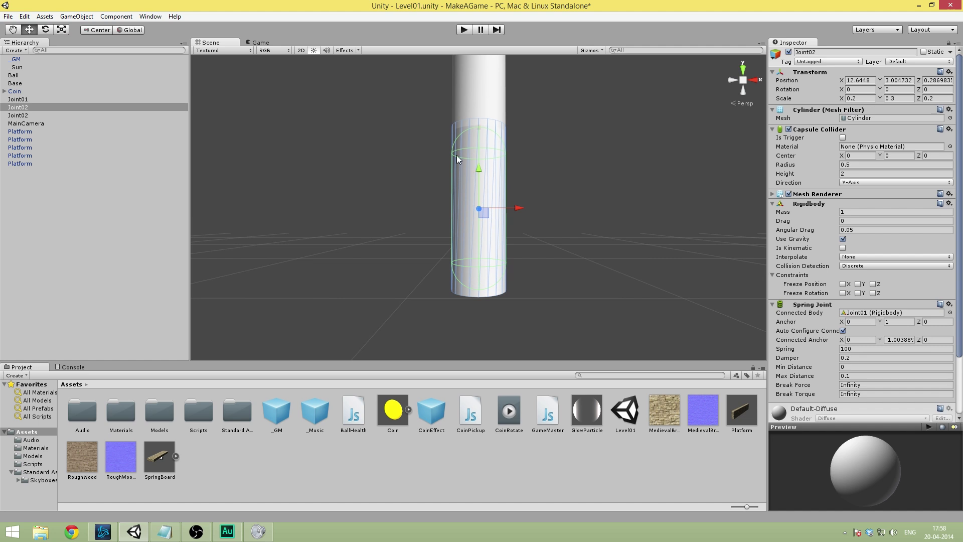
drag(479, 170, 480, 173)
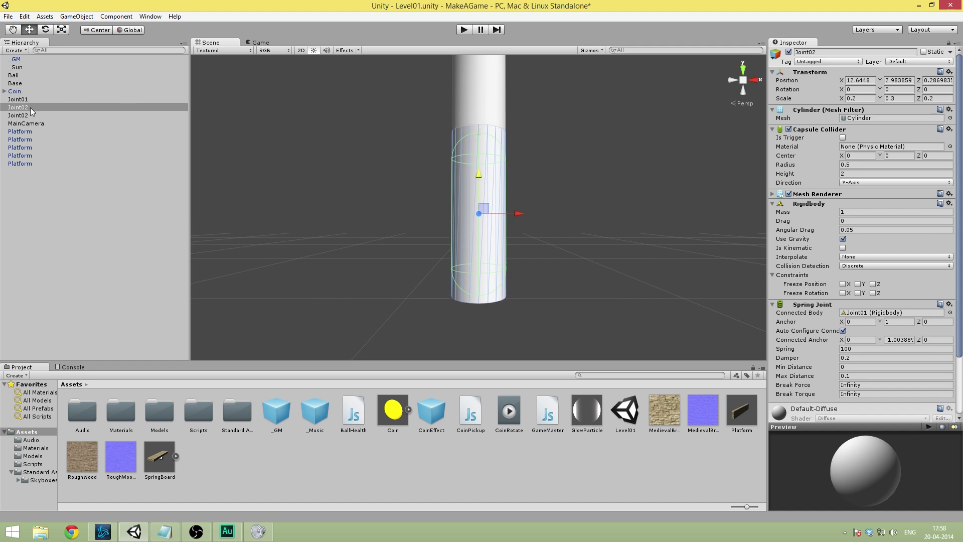
Rename the lowest cylinder to Joint03 and assign Joint02 as the connected body of its Spring Joint
click(837, 53)
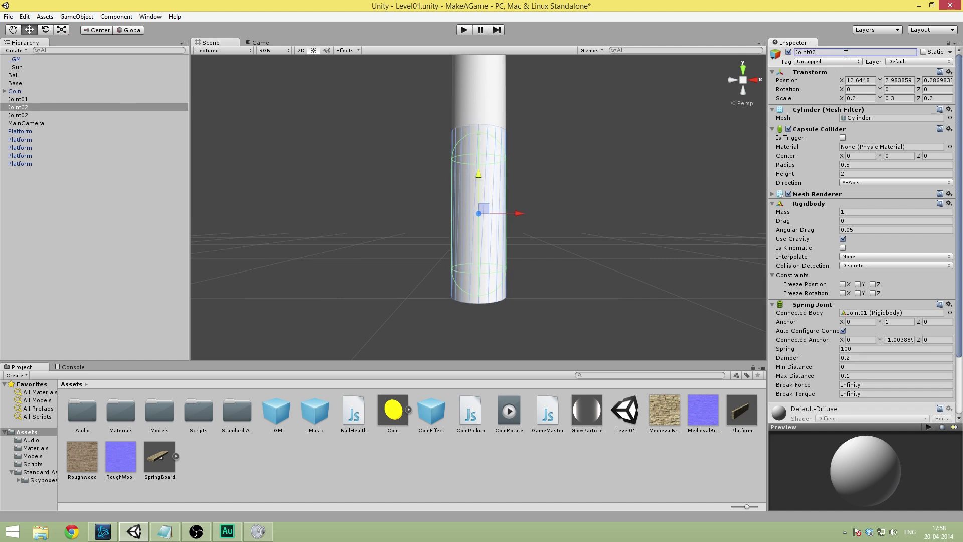
key(Return)
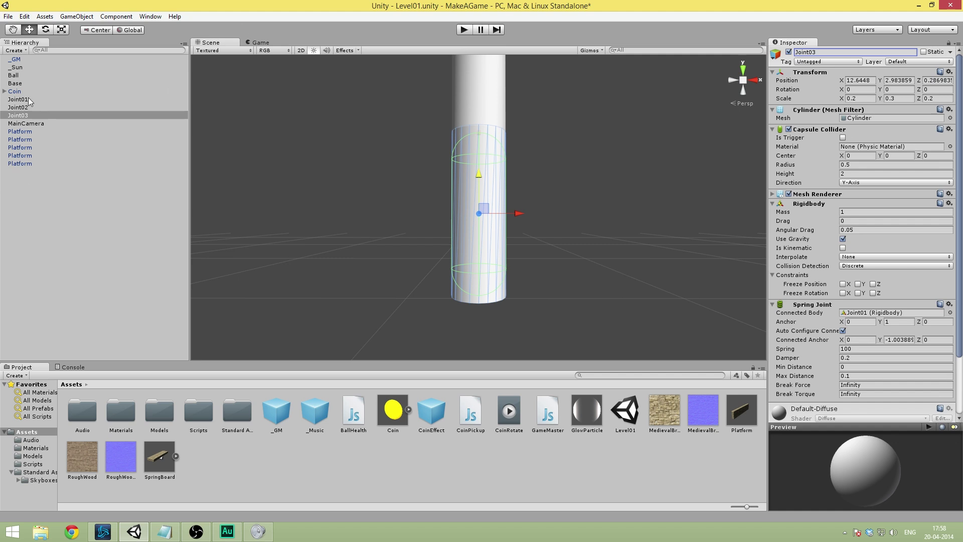
drag(23, 108, 876, 313)
Play-test the level by rolling and jumping the ball into the three-part spring-joint chain, and stop the game
scroll(504, 206, down, 6)
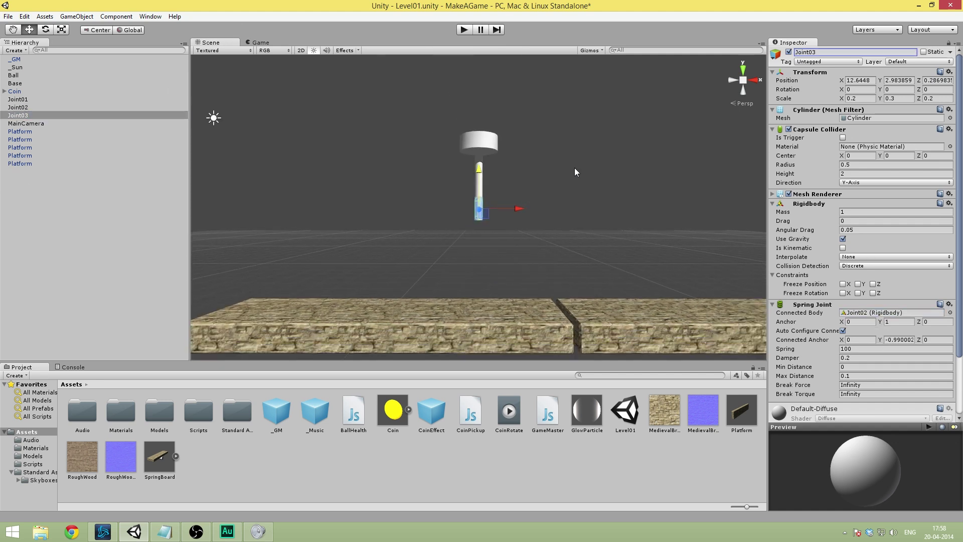
middle_drag(575, 168, 592, 182)
alt+drag(593, 182, 605, 221)
click(466, 29)
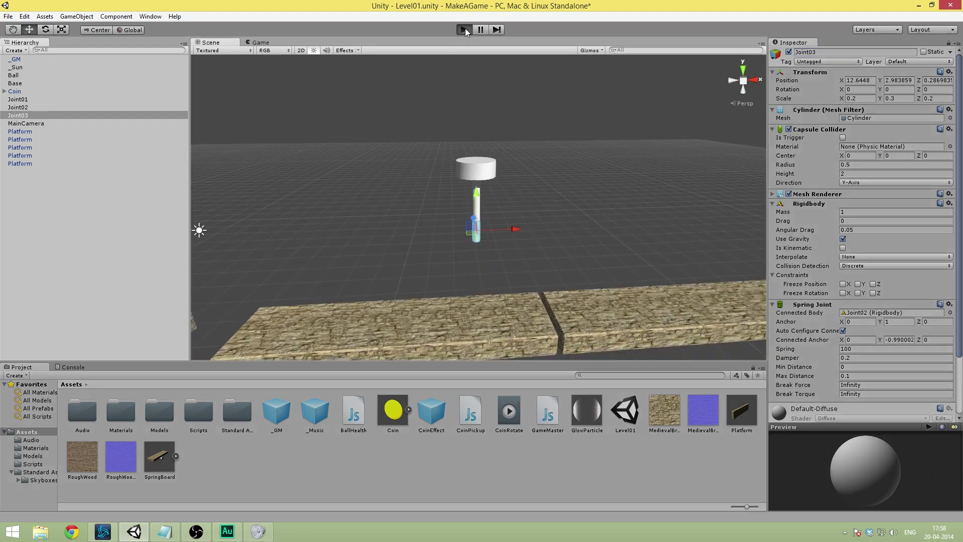
click(466, 29)
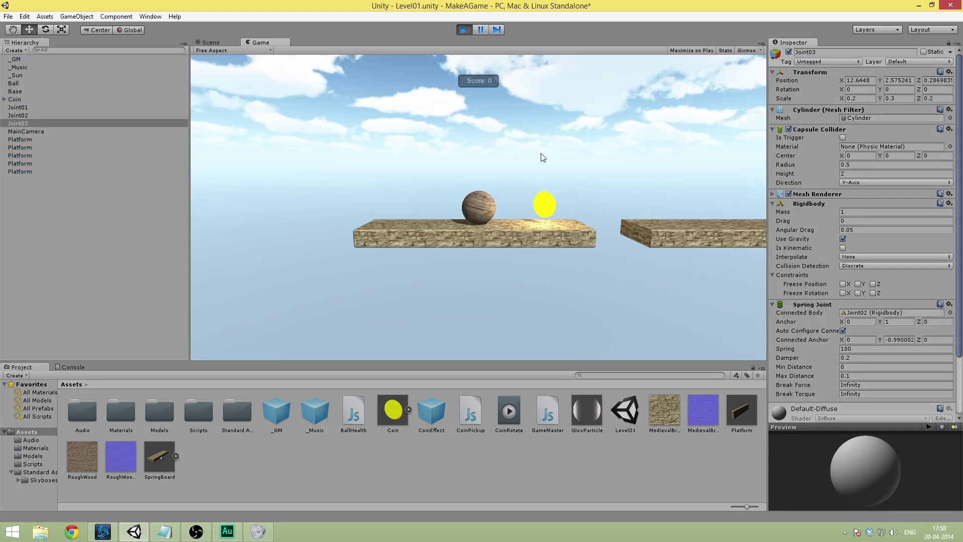
key(d)
key(w)
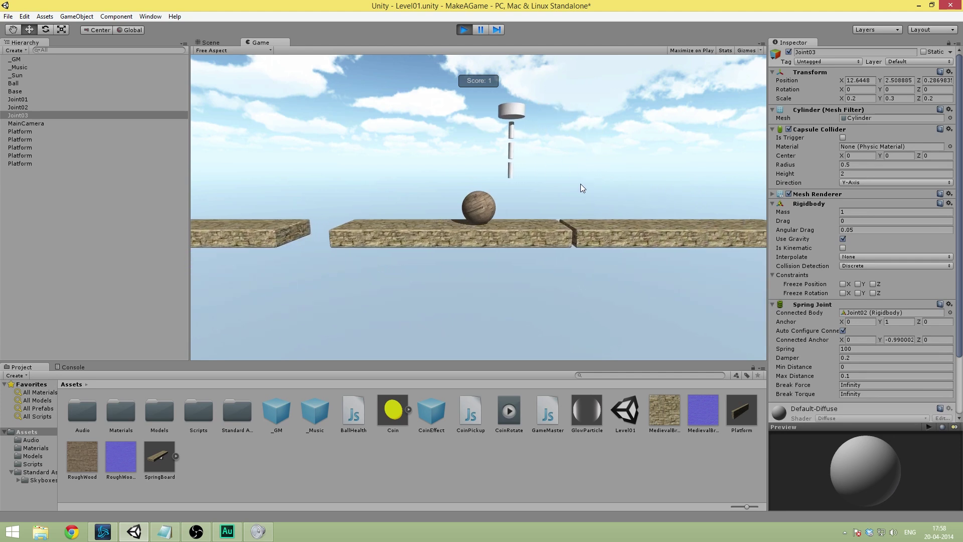
key(space)
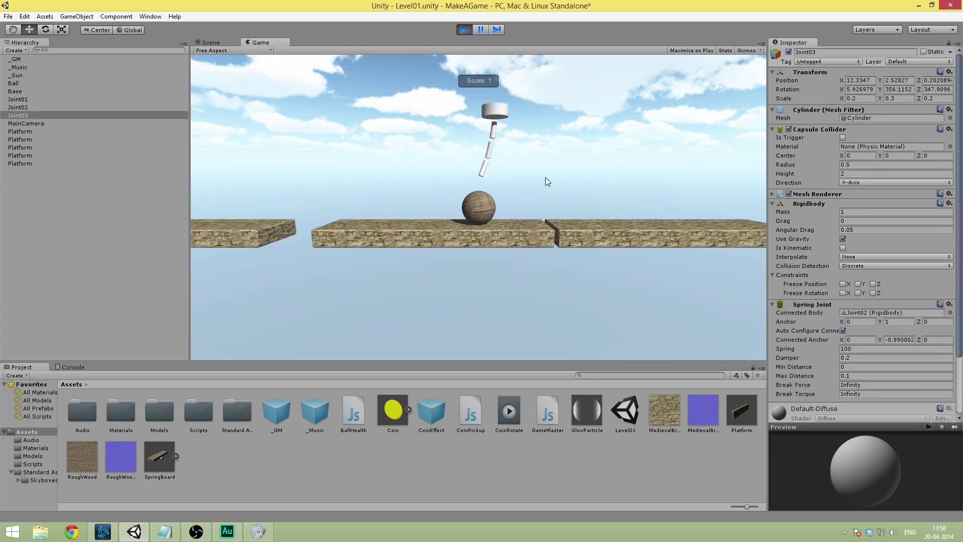
key(a)
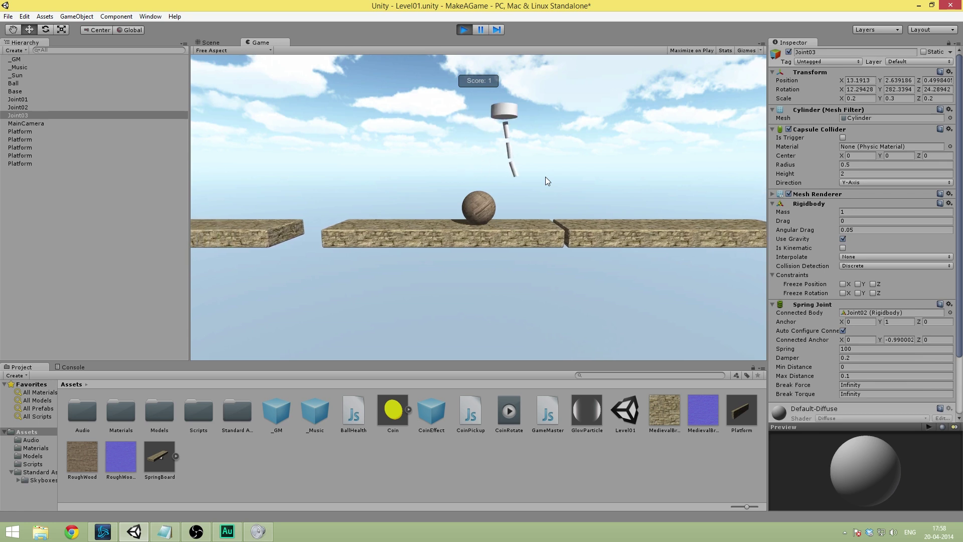
key(space)
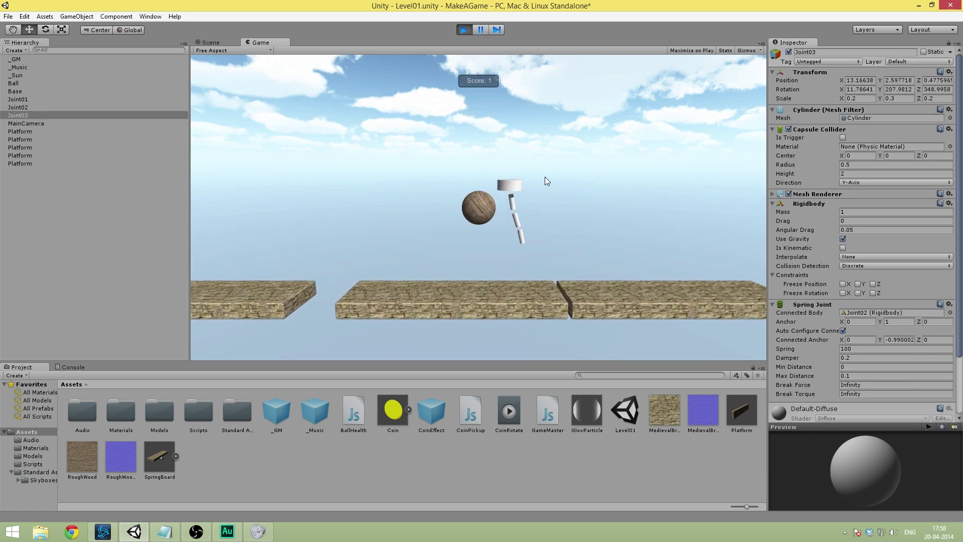
key(space)
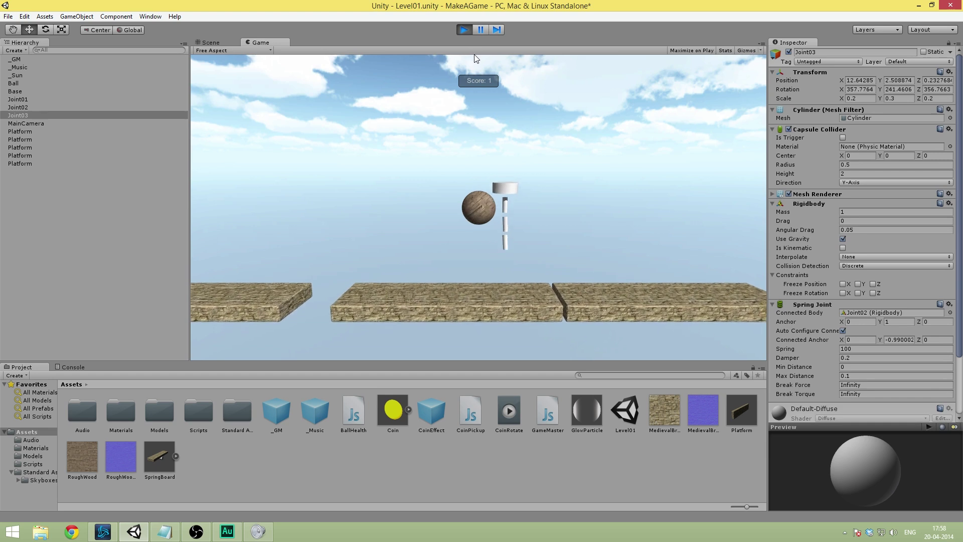
click(465, 29)
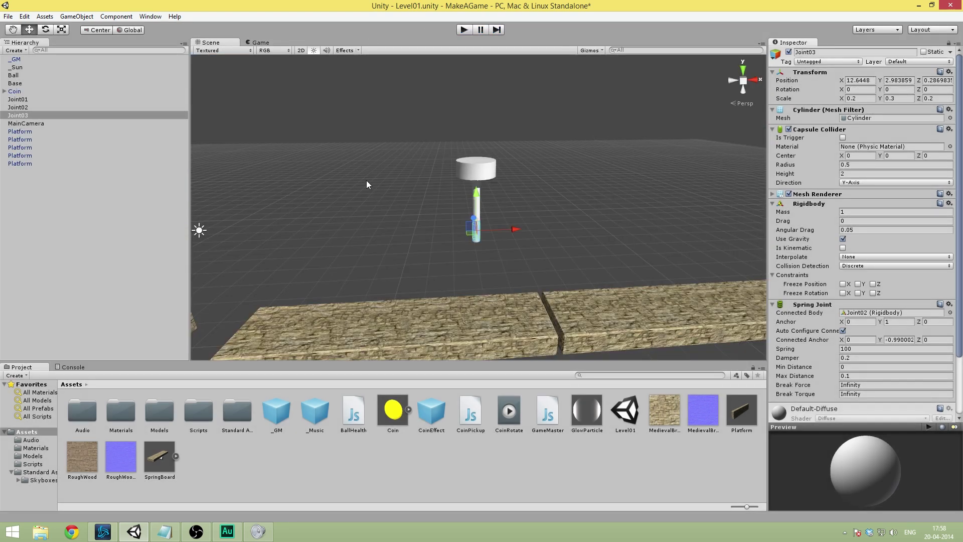
Remove the Spring Joint component from Joint01, Joint02 and Joint03 together
middle_drag(314, 180, 302, 124)
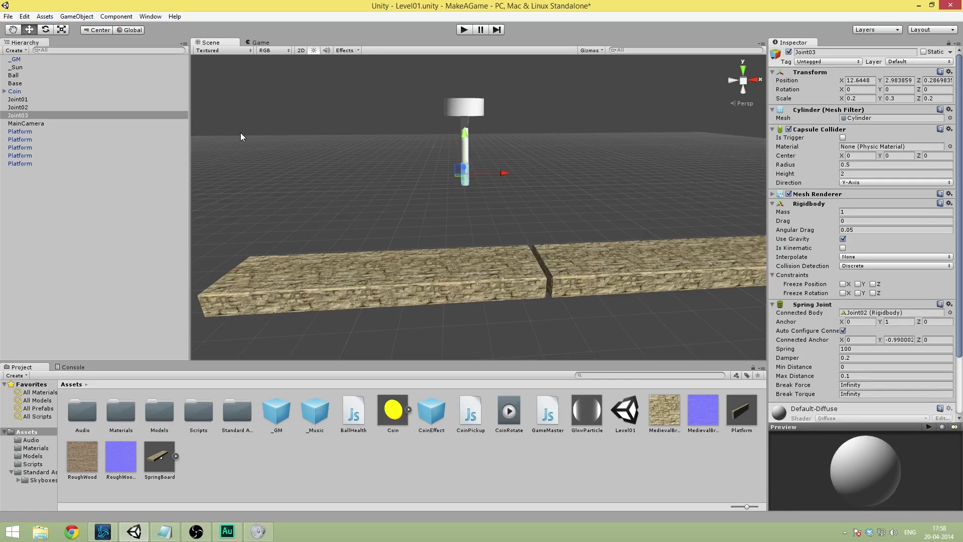
click(27, 100)
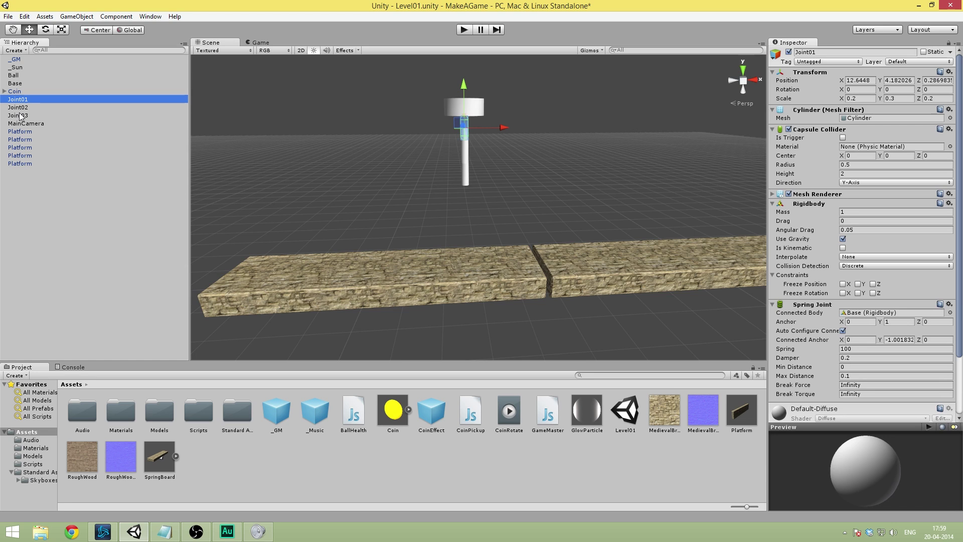
shift+click(30, 116)
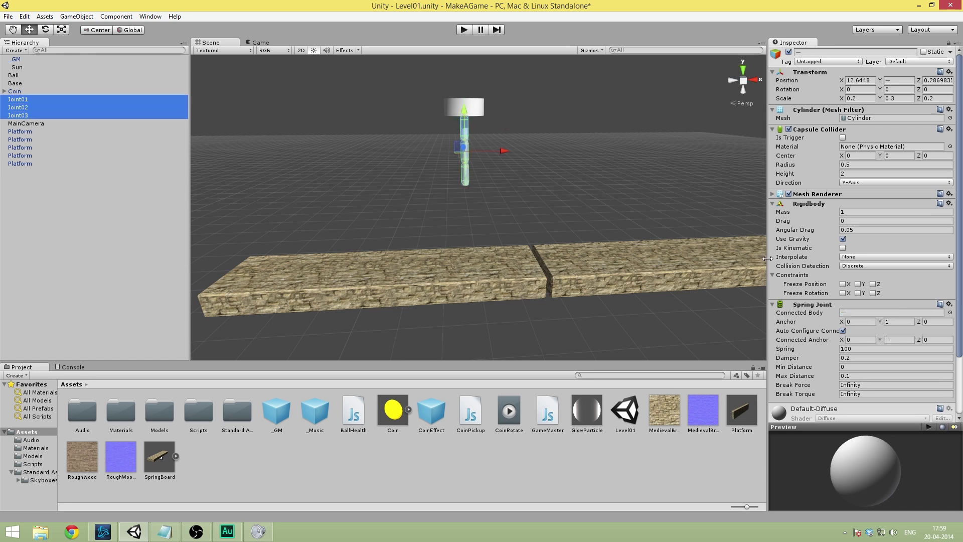
right_click(825, 308)
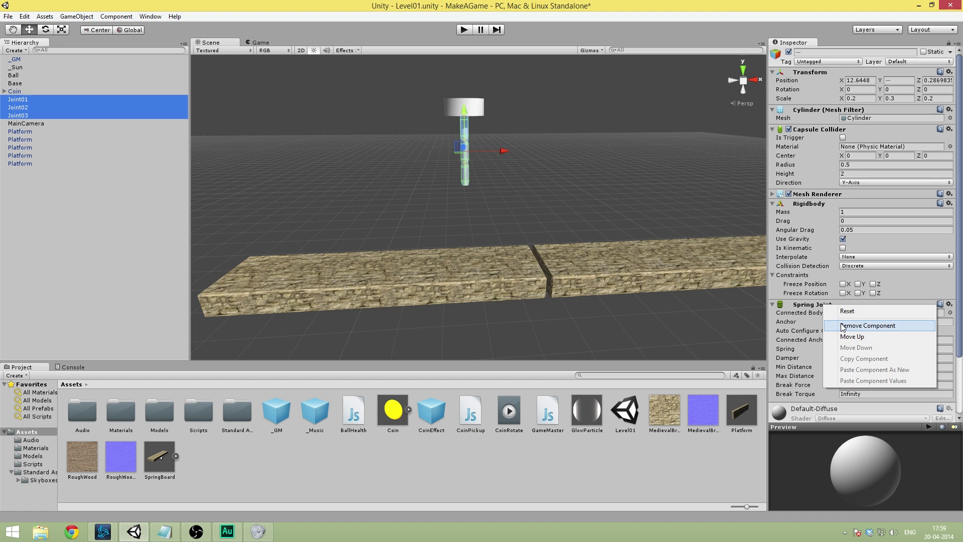
click(843, 326)
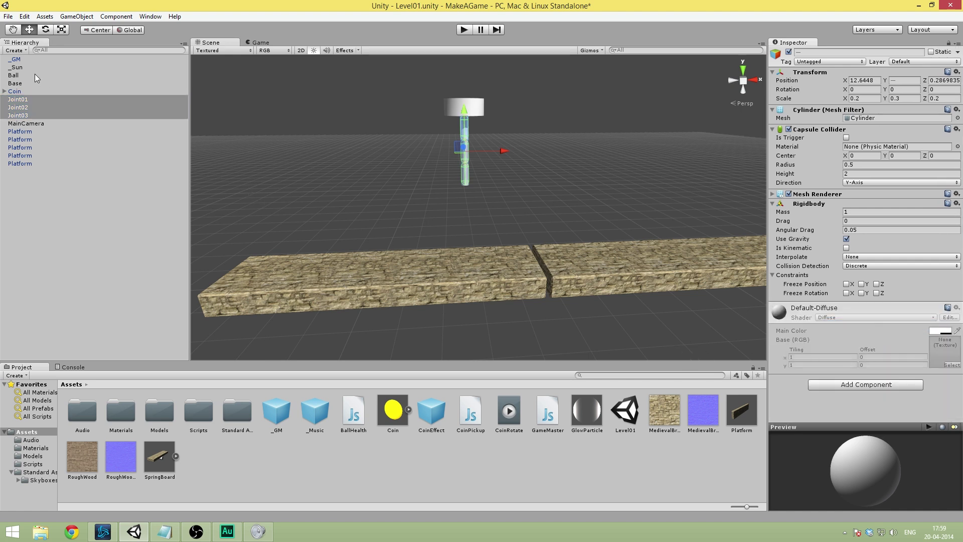
Add a Hinge Joint physics component to Joint01, Joint02 and Joint03
click(891, 387)
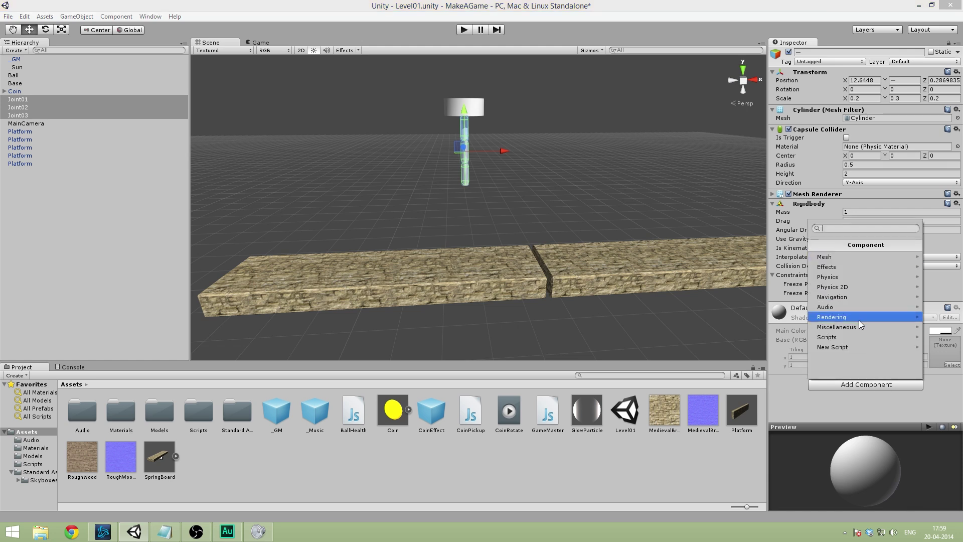
click(848, 277)
scroll(850, 341, down, 3)
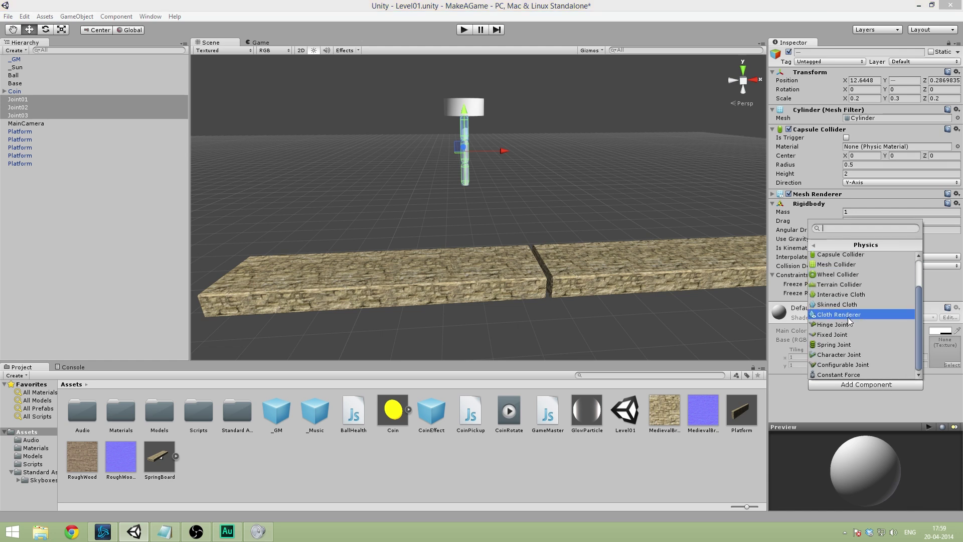
click(831, 325)
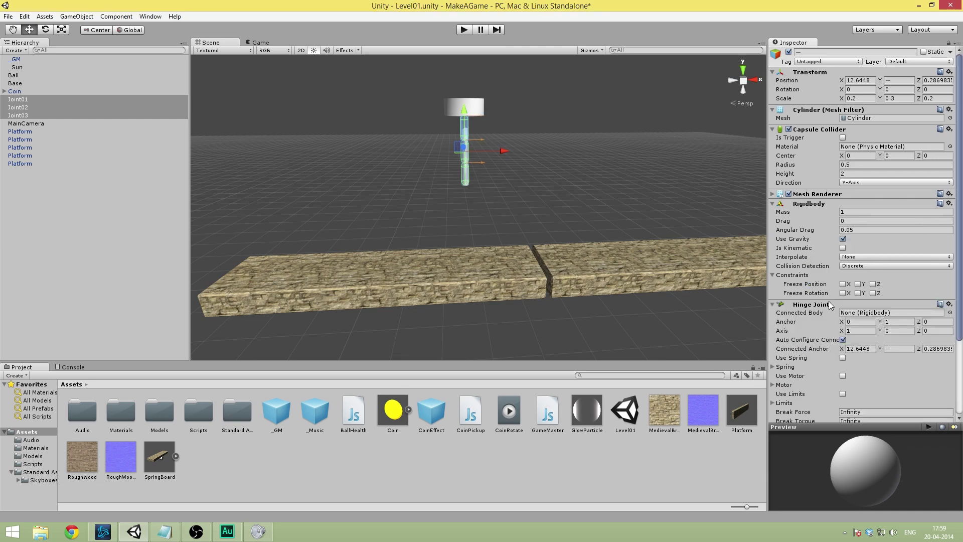
Assign Base, Joint01 and Joint02 as the Hinge Joint connected bodies of Joint01, Joint02 and Joint03 respectively
click(83, 157)
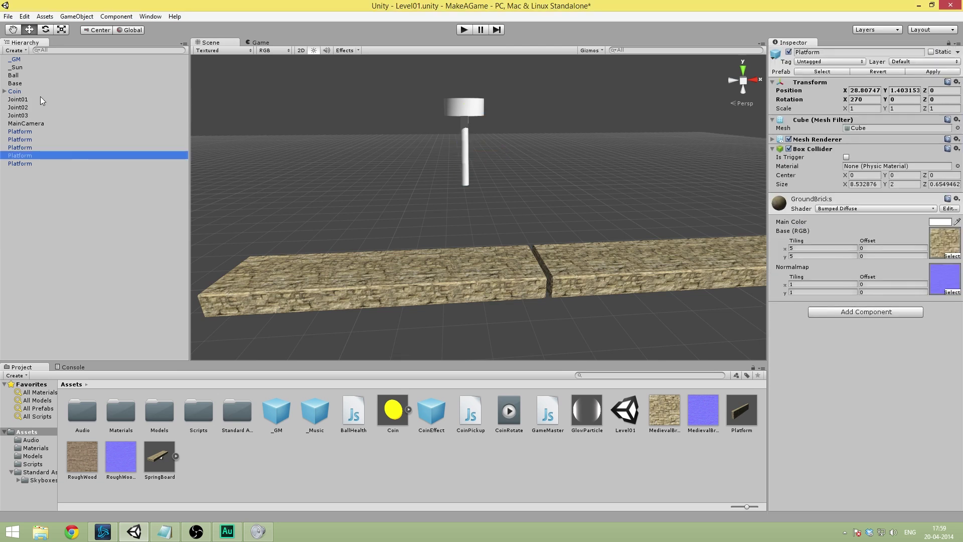
click(23, 99)
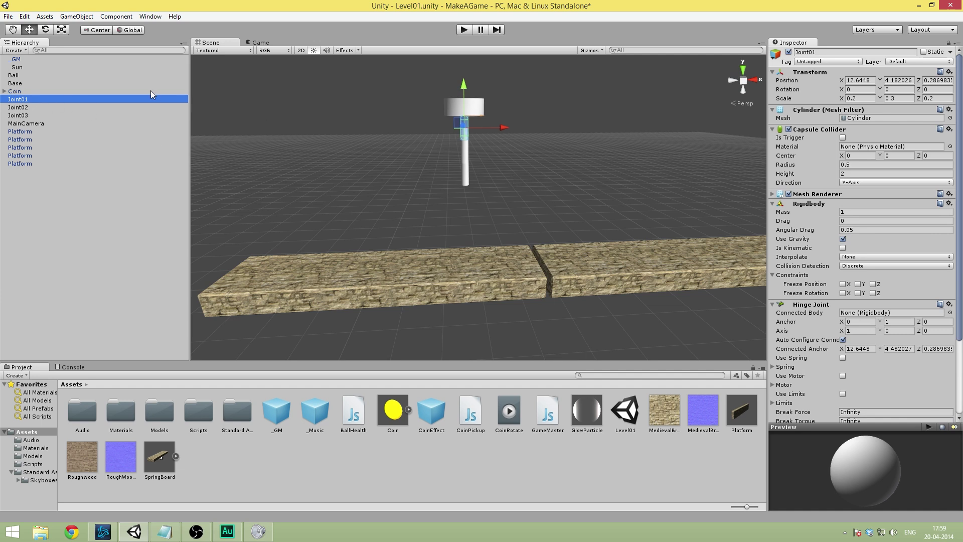
drag(17, 84, 883, 312)
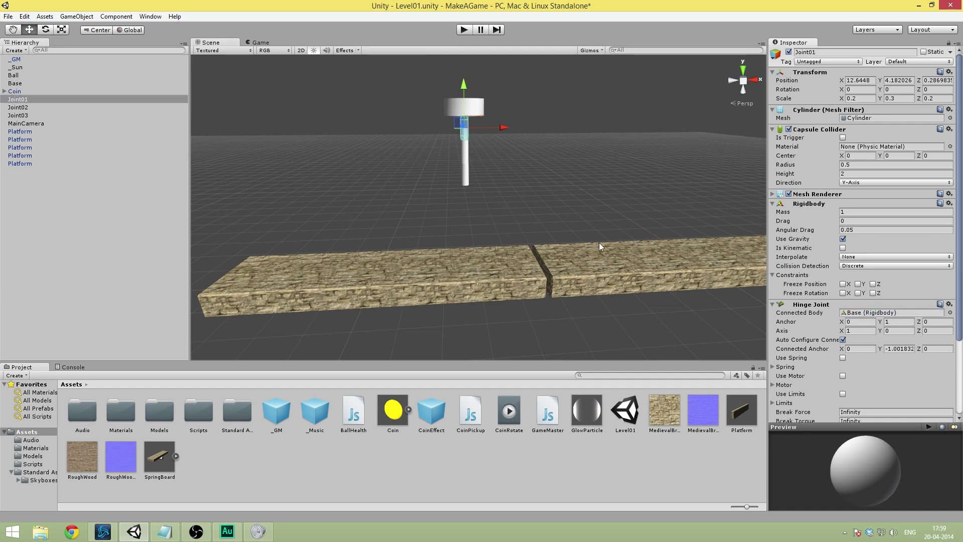
click(17, 107)
drag(41, 100, 891, 315)
click(17, 115)
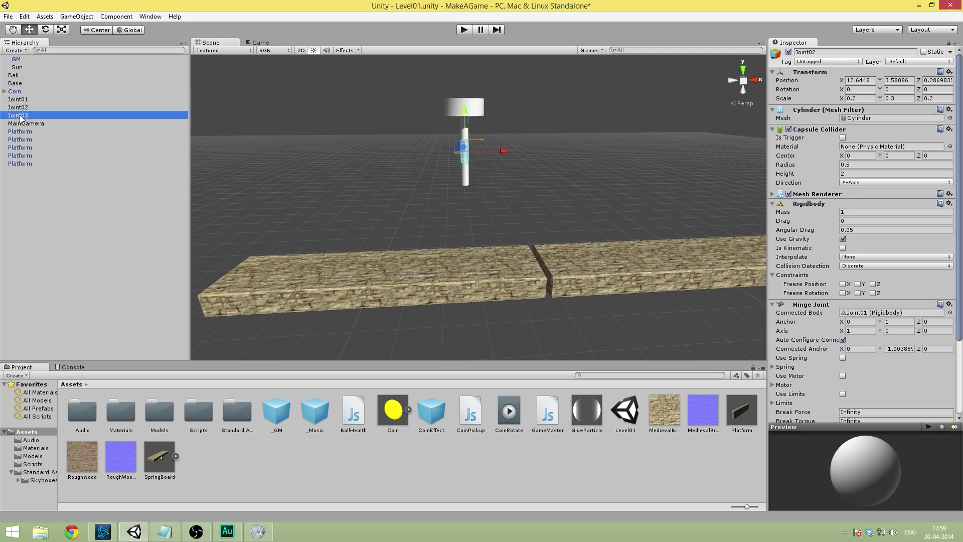
drag(37, 106, 878, 317)
Set the Hinge Joint axis of all three joints to X 0, Y 0, Z 1
click(22, 100)
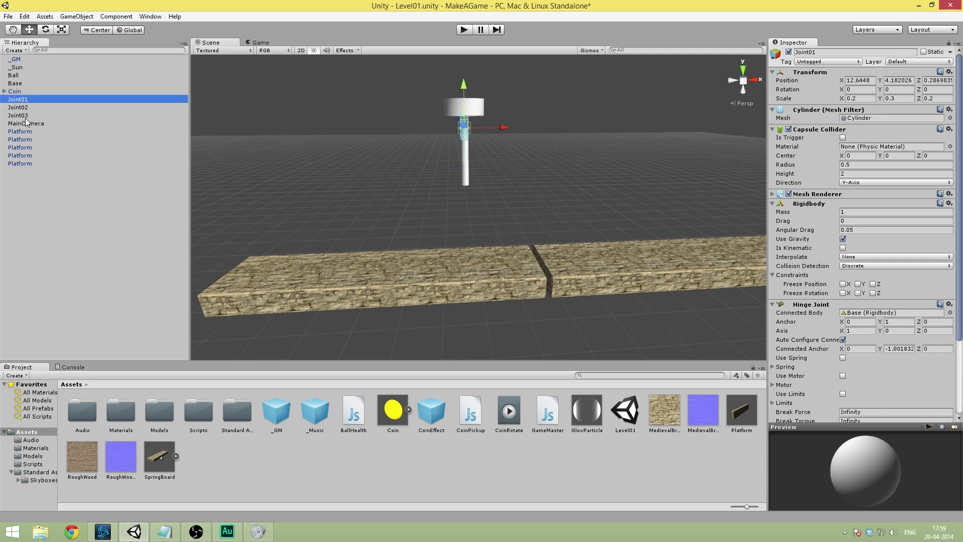
shift+click(25, 116)
scroll(803, 295, down, 5)
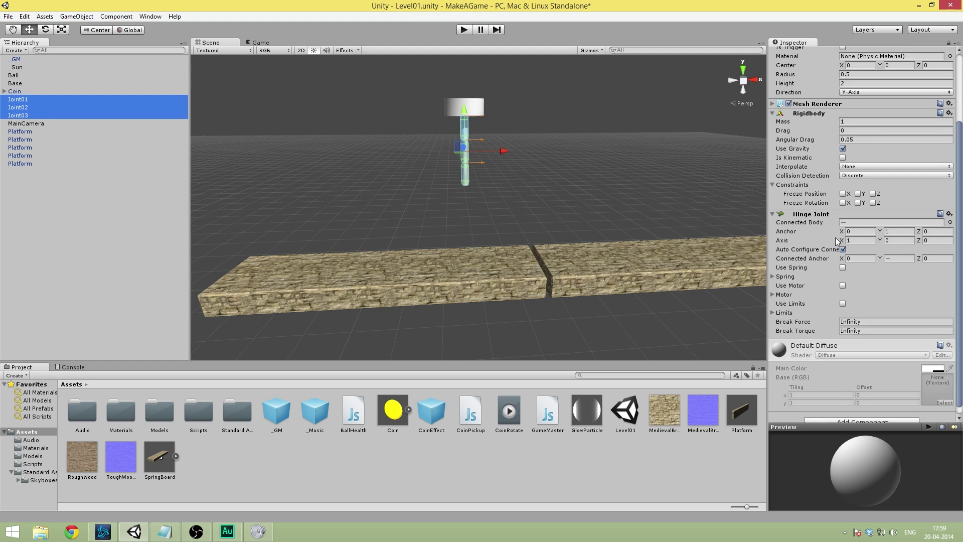
click(867, 241)
alt+drag(664, 200, 570, 178)
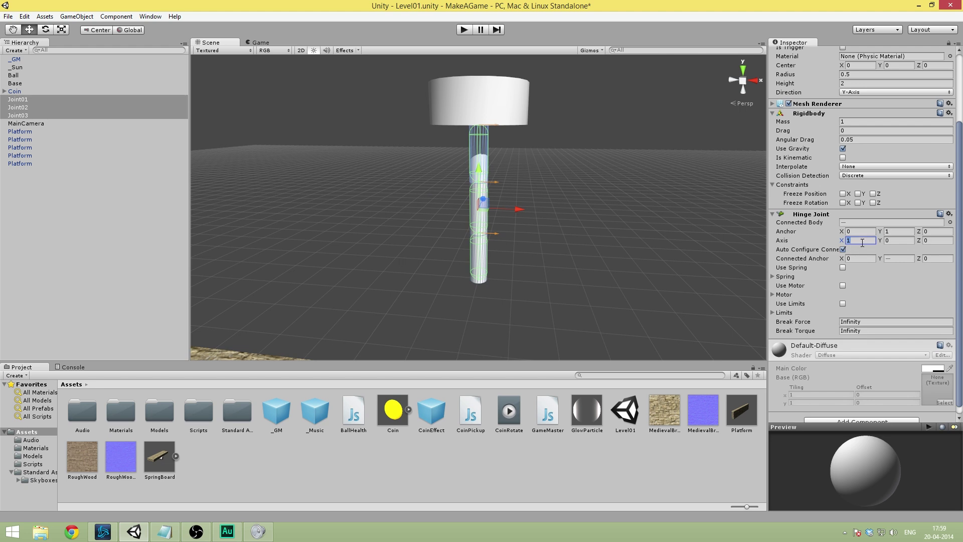
text(0)
key(Tab)
key(Tab)
text(1)
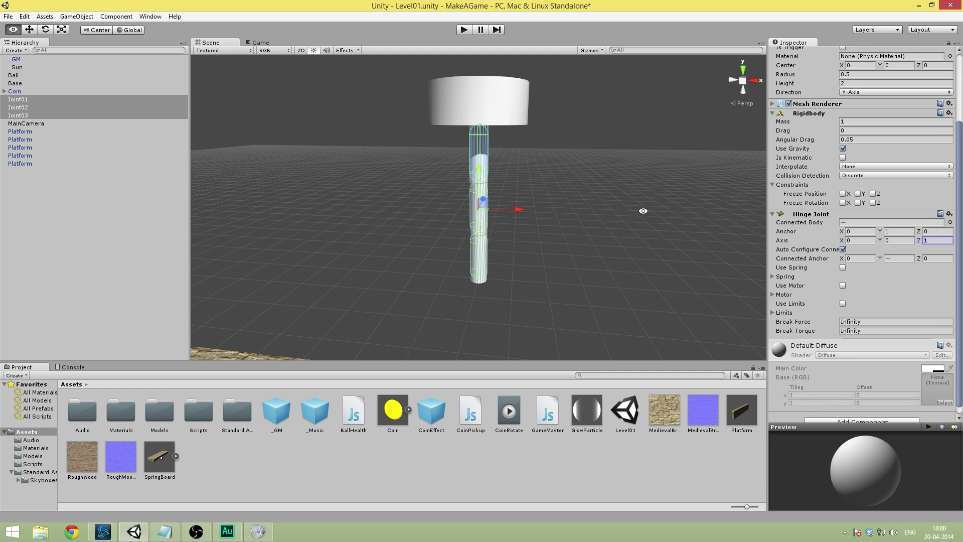
Playtest the level, rolling and jumping the ball against the hanging hinge-joint chain, and stop the game
alt+drag(643, 212, 498, 145)
alt+drag(417, 168, 691, 228)
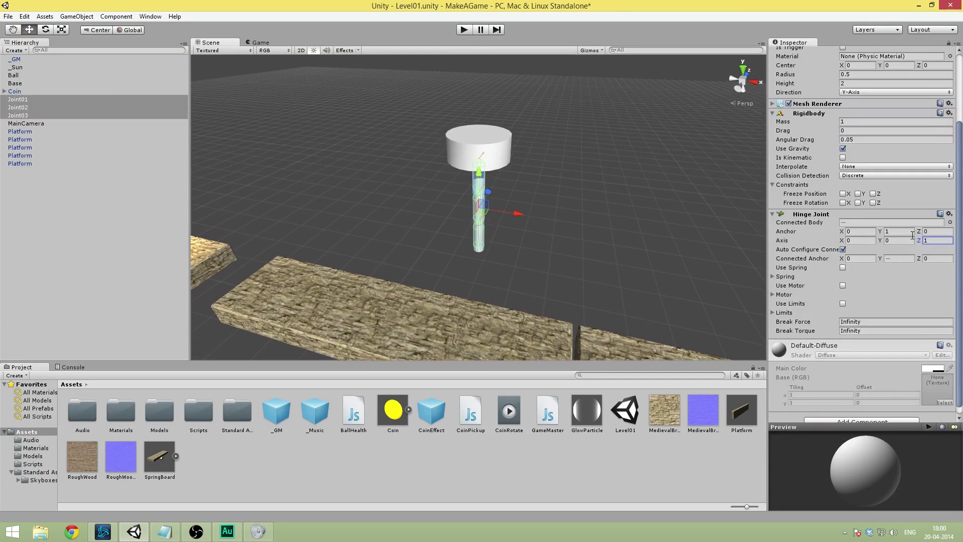
alt+drag(506, 214, 566, 121)
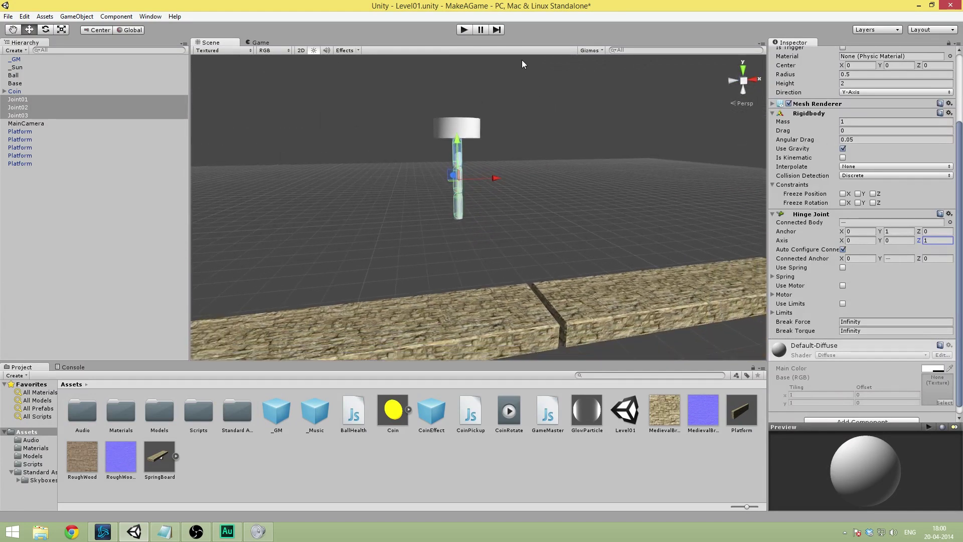
click(458, 32)
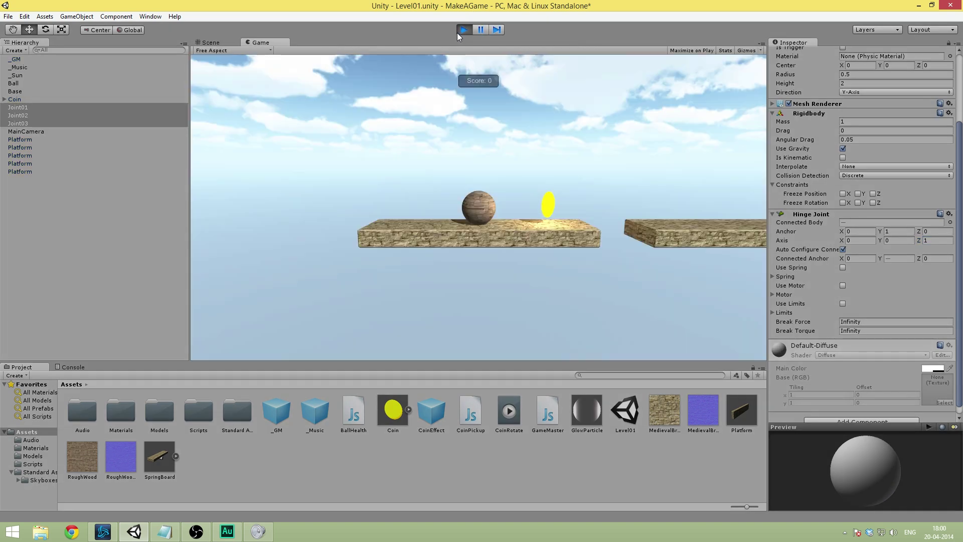
key(w)
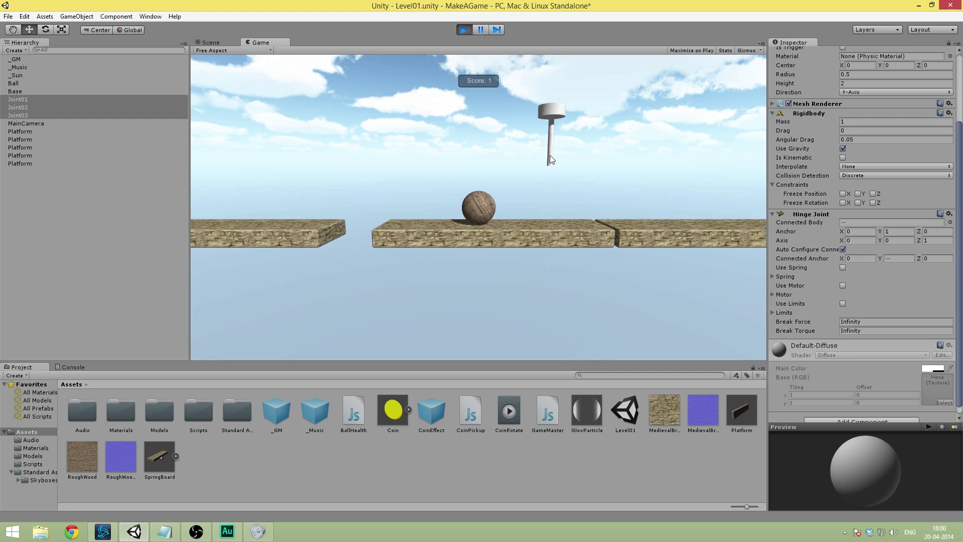
key(d)
key(w)
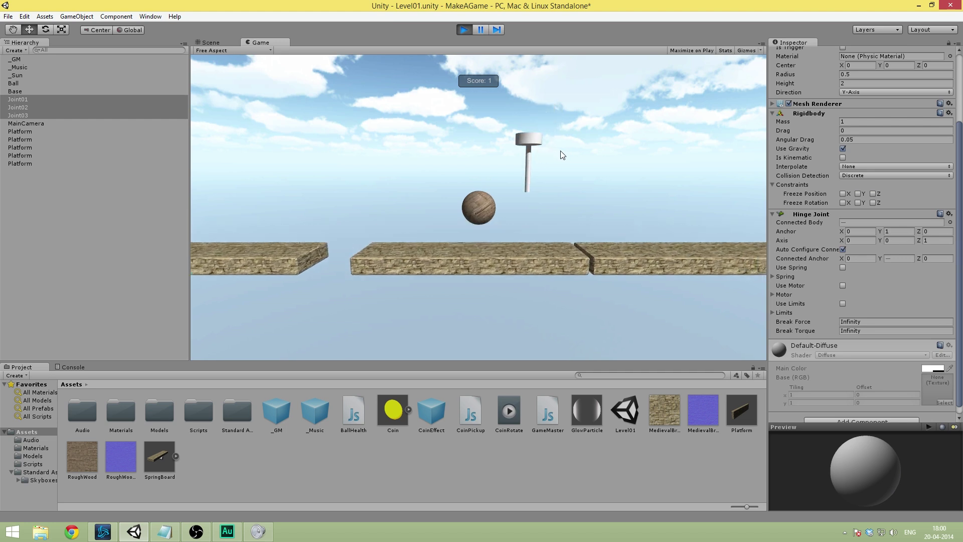
key(Left)
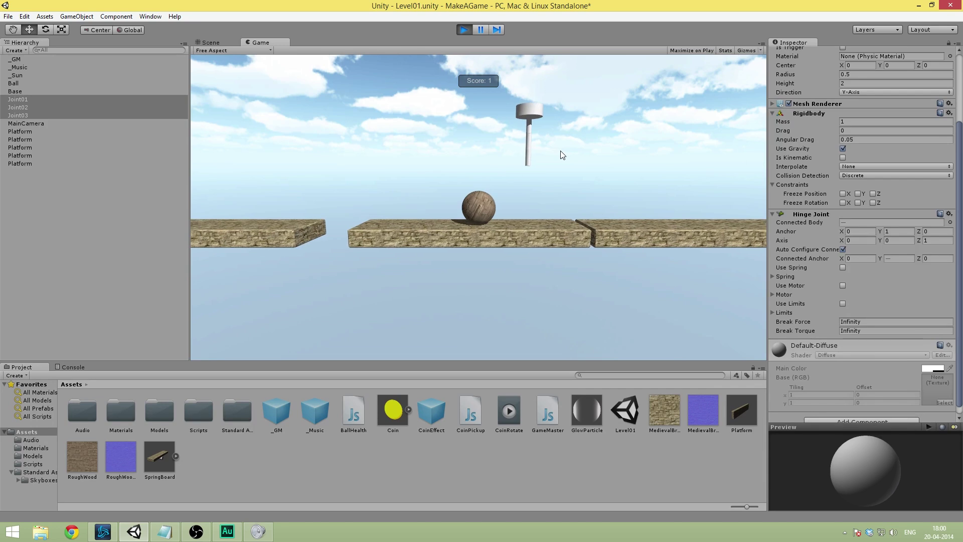
key(Right)
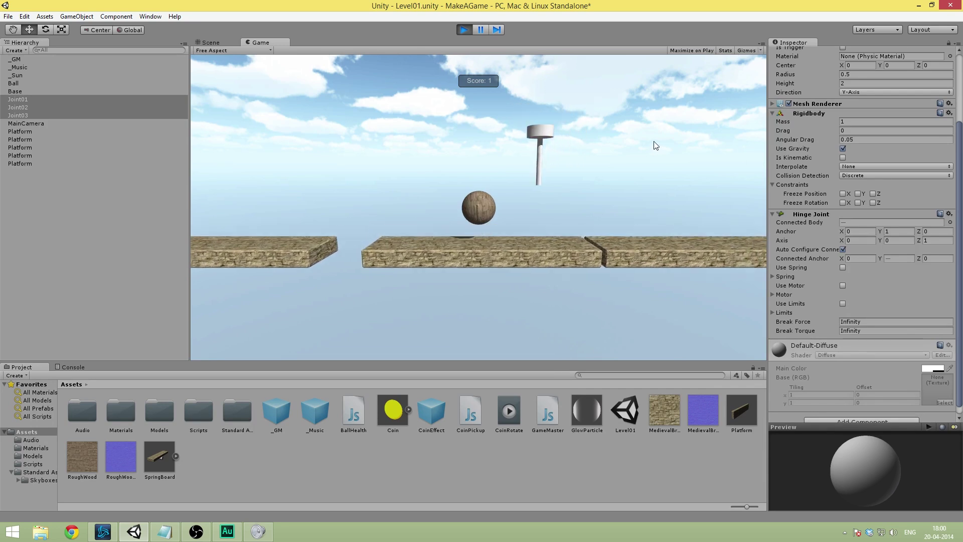
key(space)
key(a)
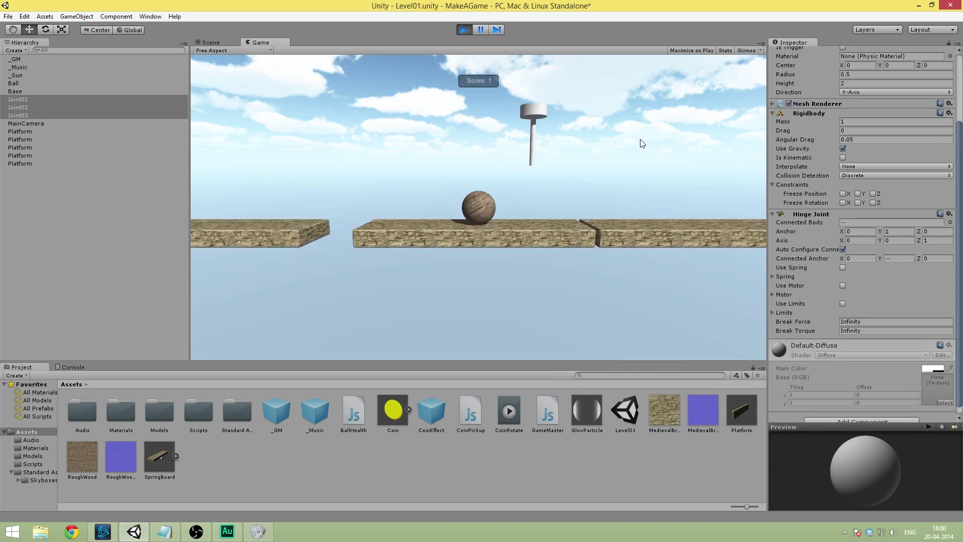
key(d)
key(Right)
key(space)
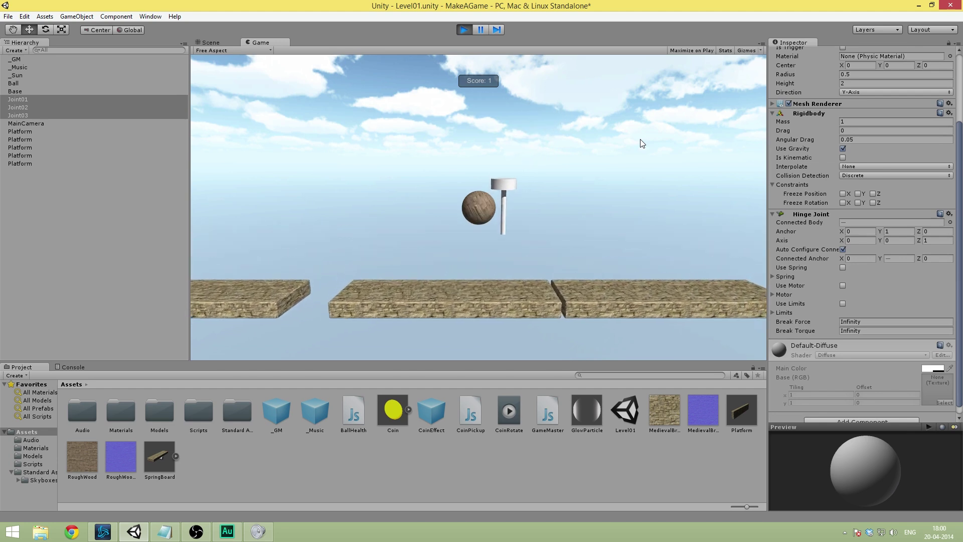
key(w)
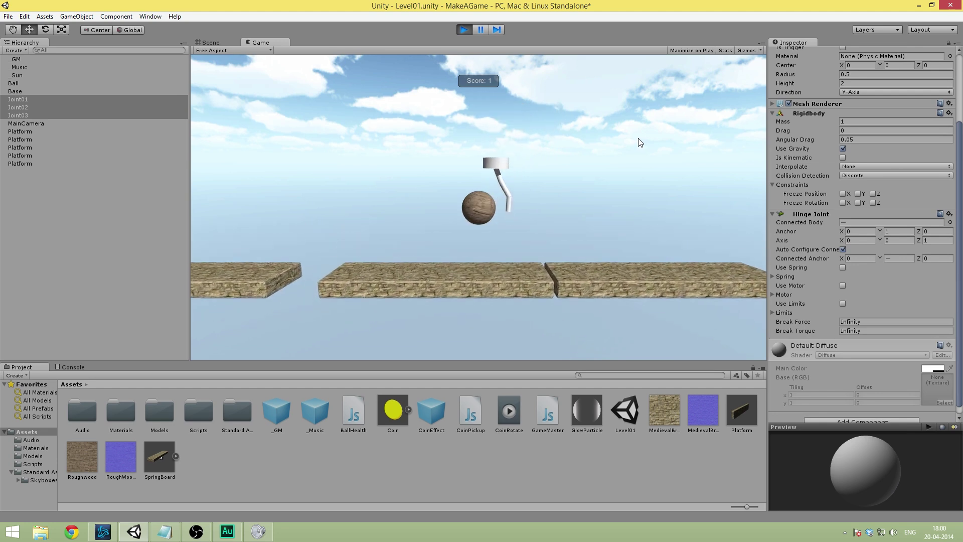
key(a)
key(d)
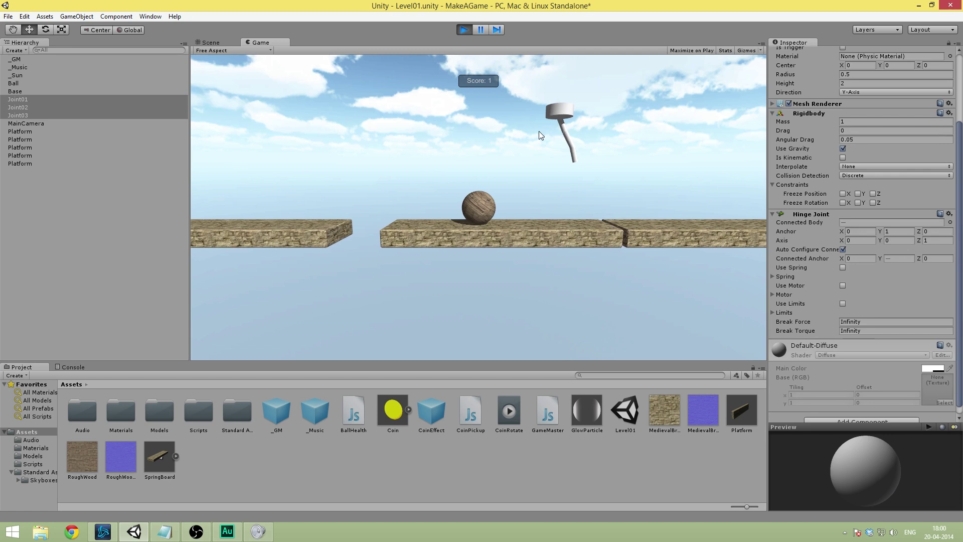
key(Right)
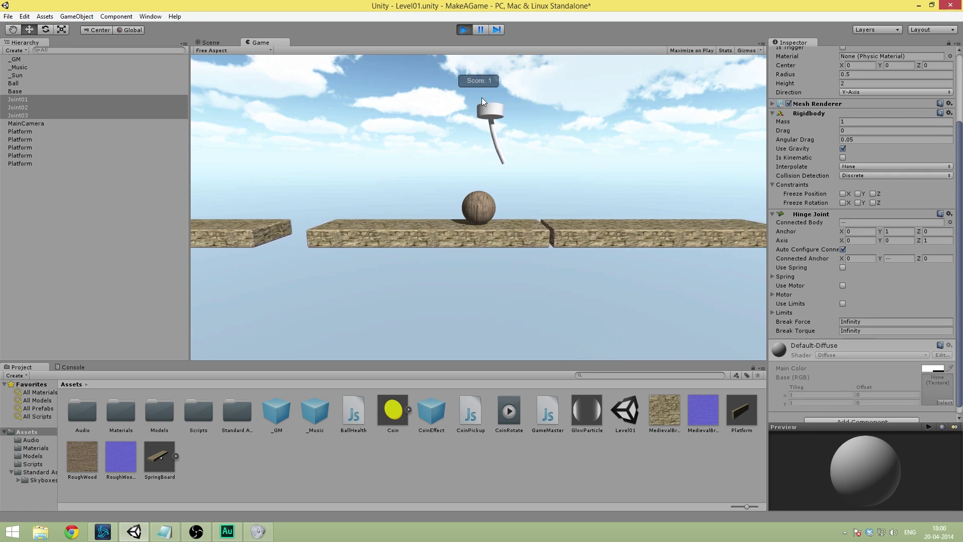
click(465, 30)
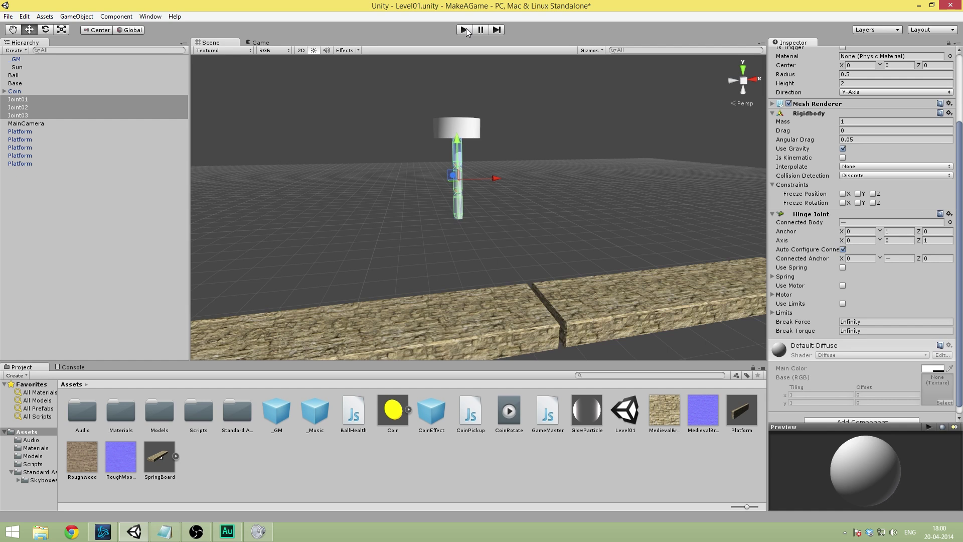
Create a Cube near the hanging chain and shift it along Z to about 0.33
click(57, 114)
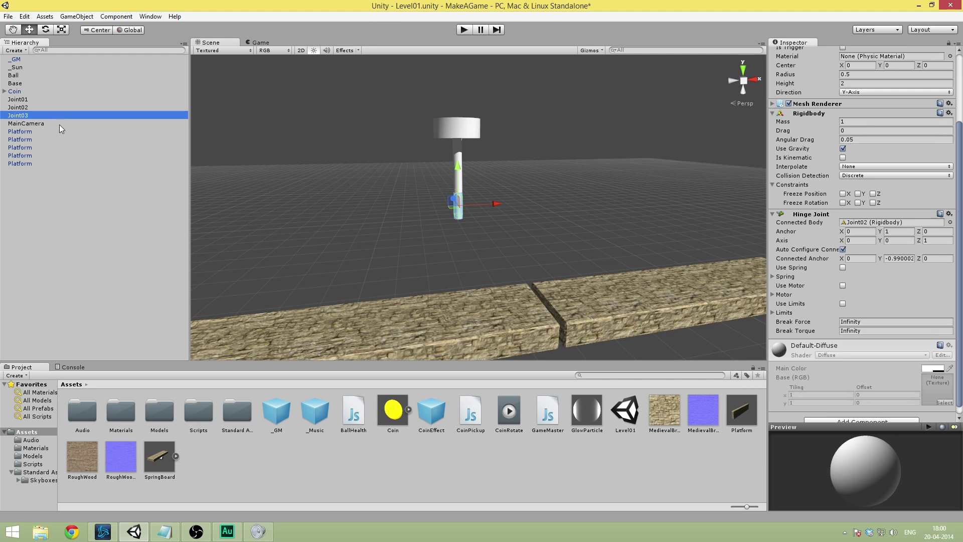
click(60, 129)
click(65, 117)
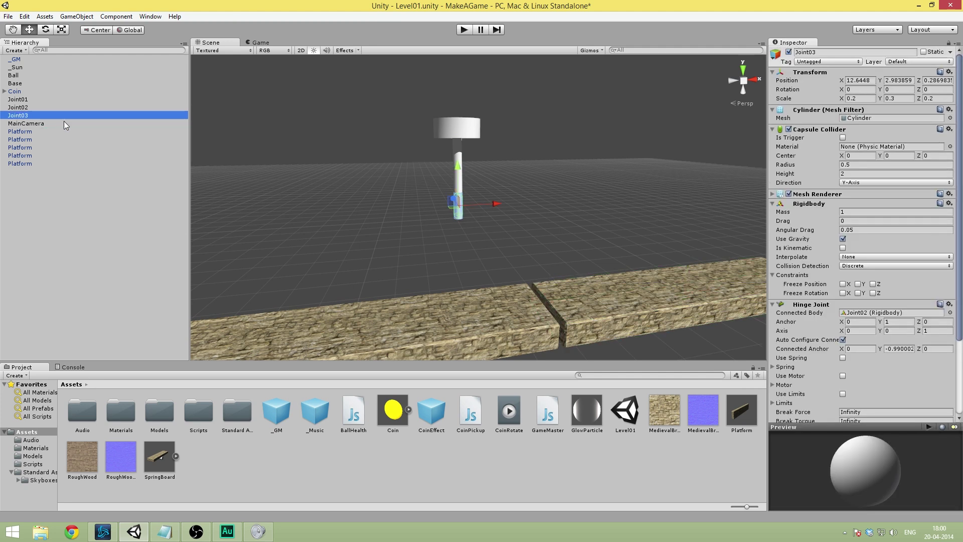
click(75, 16)
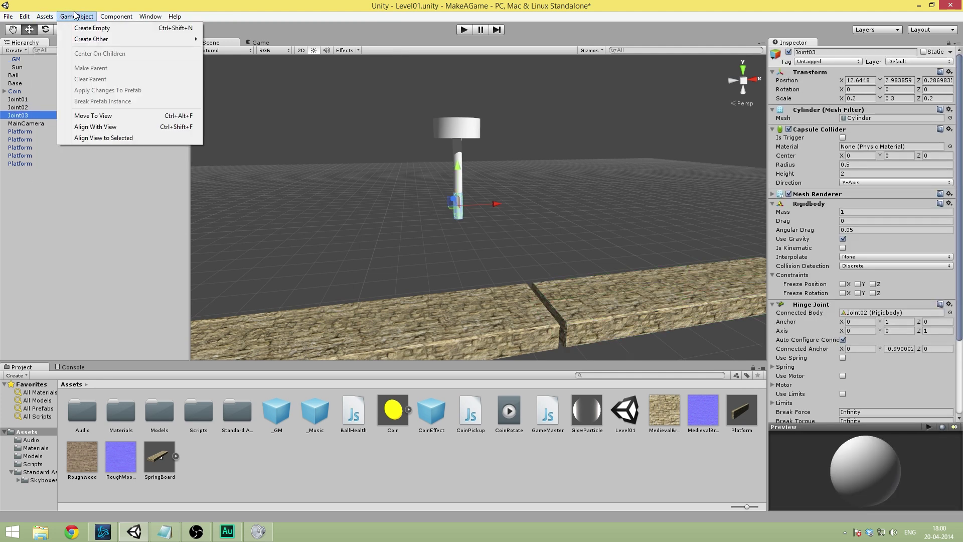
mouse_move(94, 42)
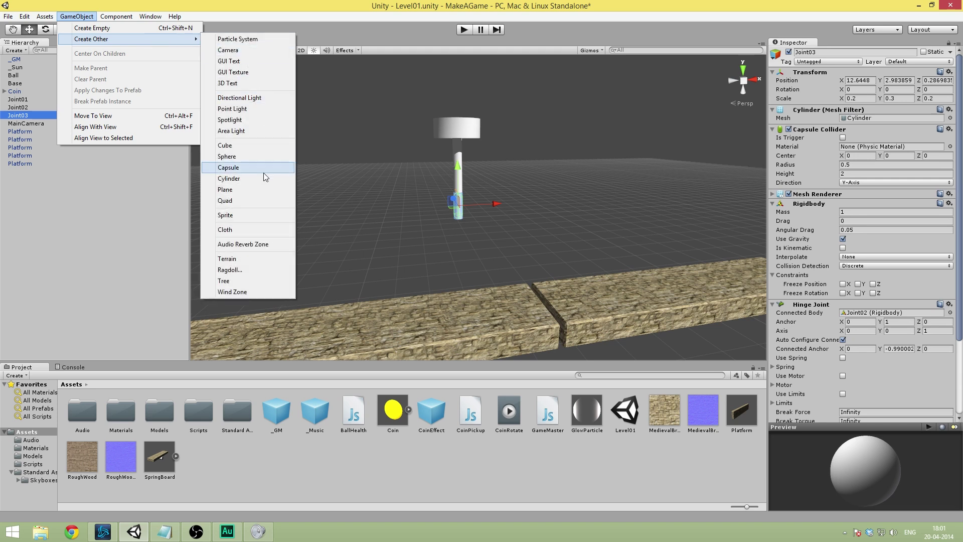
click(254, 145)
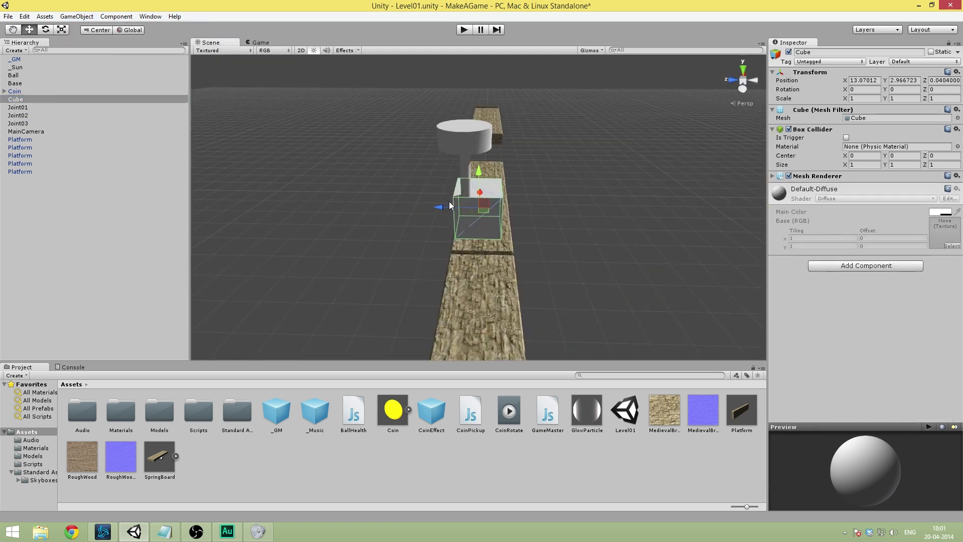
drag(450, 206, 416, 209)
Show the scene in Wireframe shading from an orthographic bottom view
alt+drag(587, 197, 399, 257)
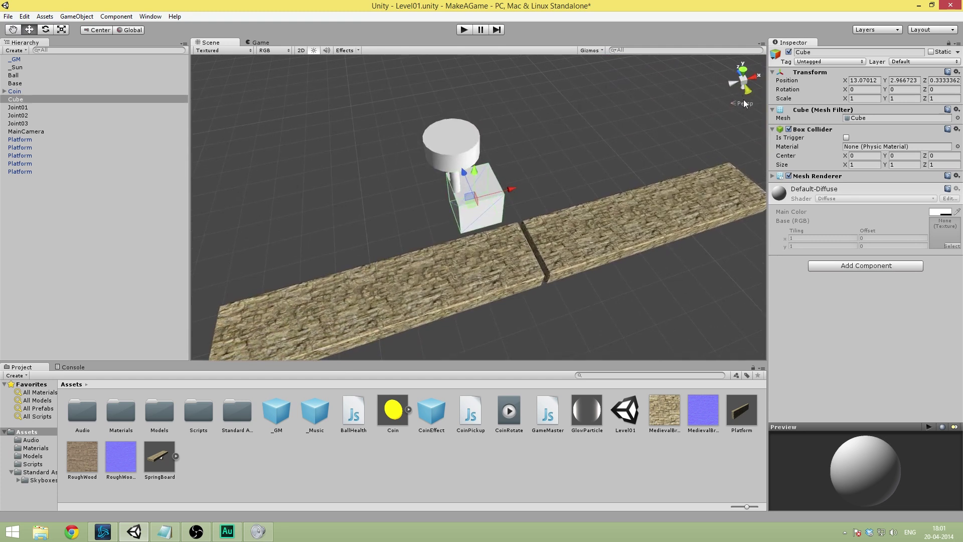
click(745, 68)
click(492, 194)
alt+drag(577, 168, 771, 533)
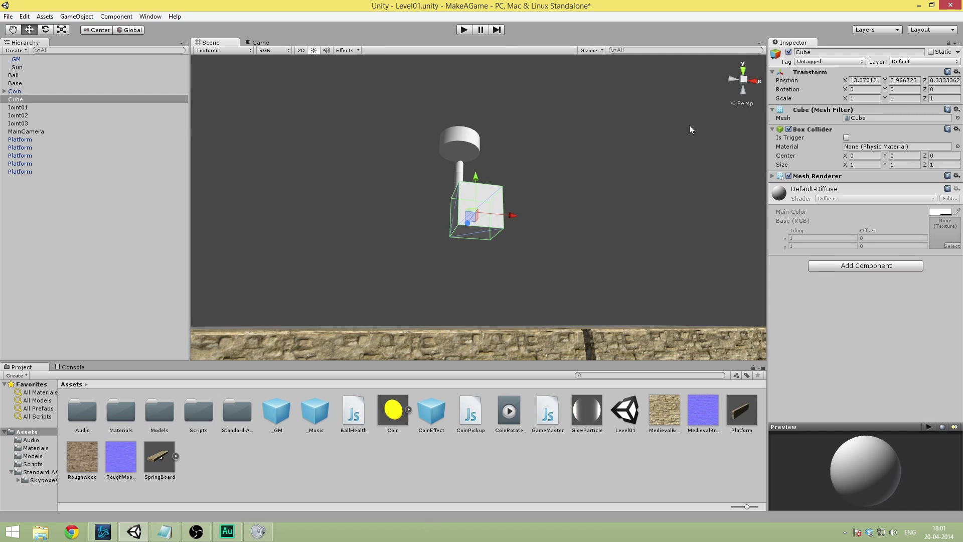
click(744, 90)
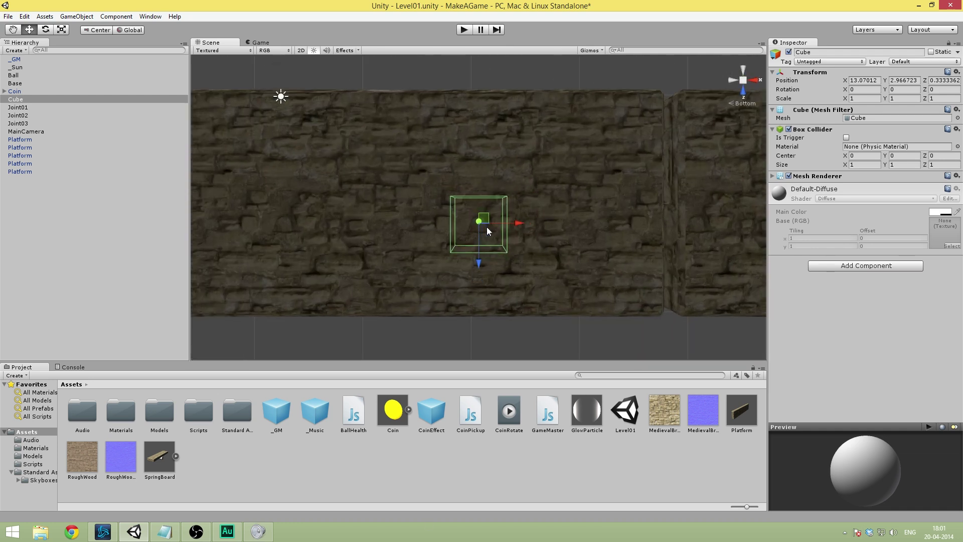
scroll(496, 219, up, 12)
scroll(507, 221, down, 12)
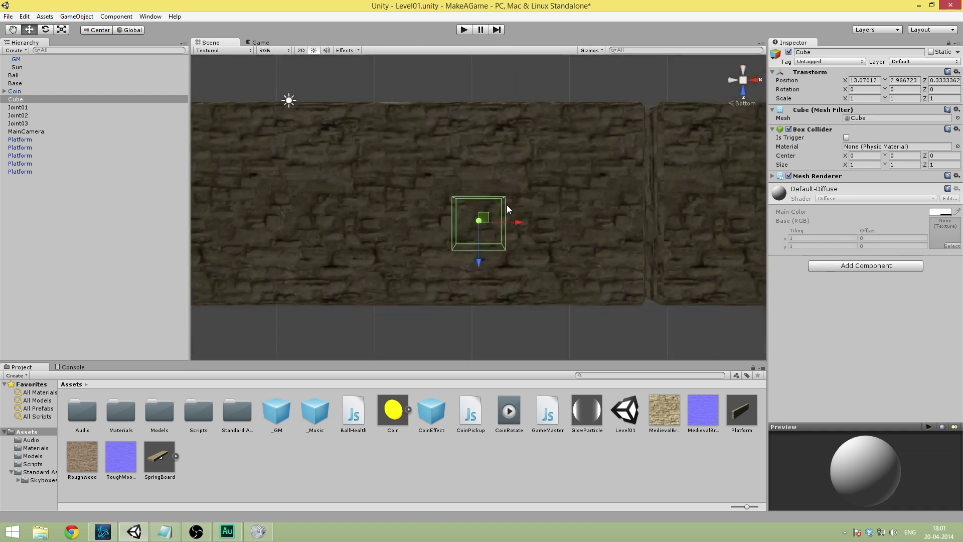
scroll(506, 209, down, 2)
click(223, 50)
click(240, 72)
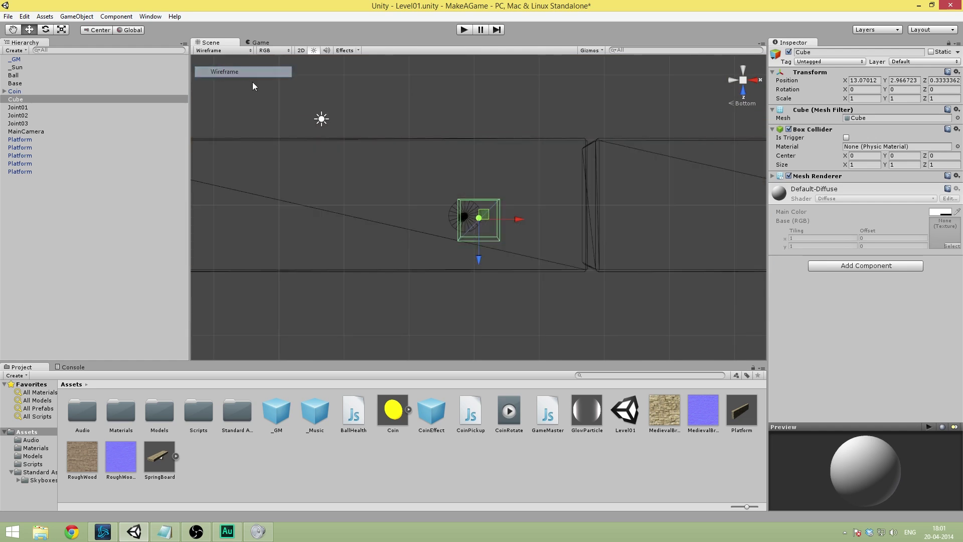
scroll(536, 233, up, 2)
scroll(714, 90, down, 3)
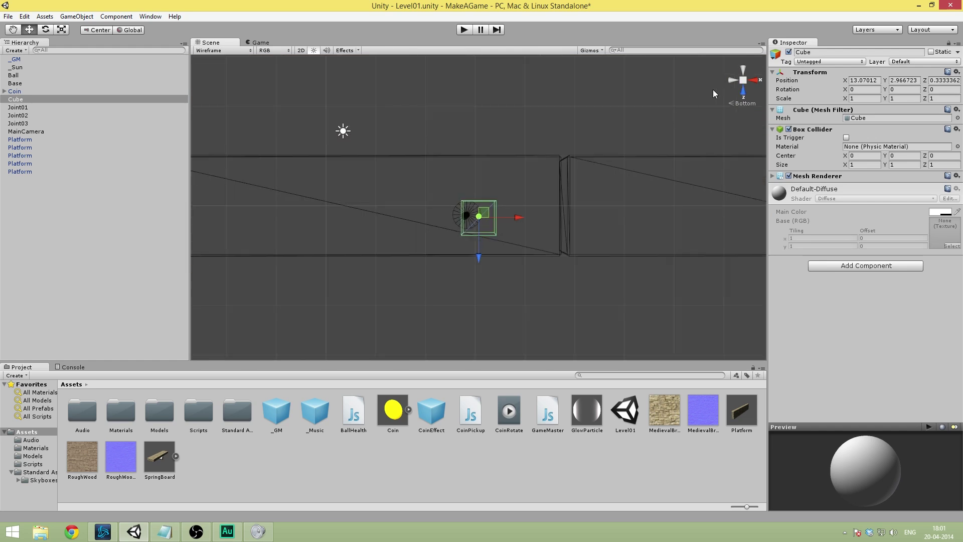
click(743, 80)
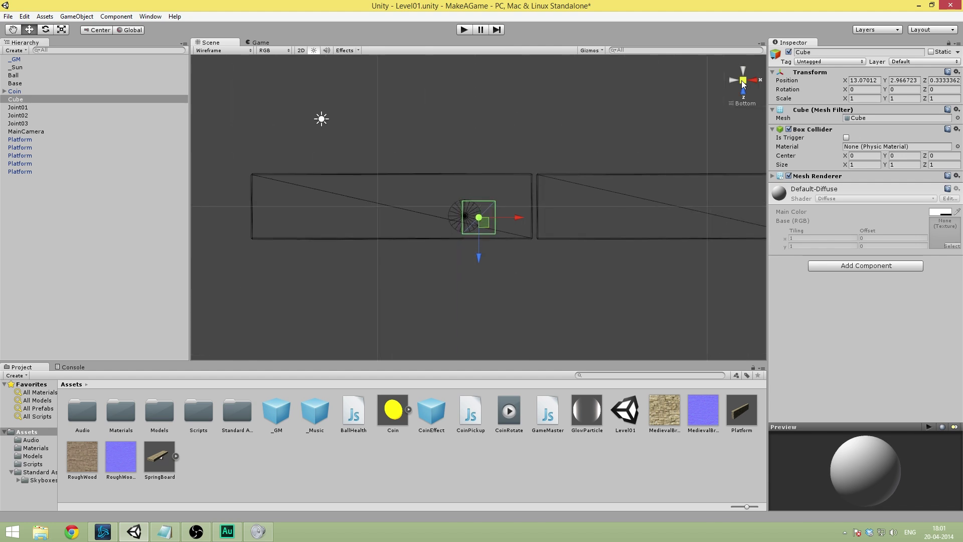
Centre the Cube under the cylinder chain at about X 12.64 and Z 0.28
middle_drag(507, 191, 646, 183)
key(f)
drag(579, 206, 522, 207)
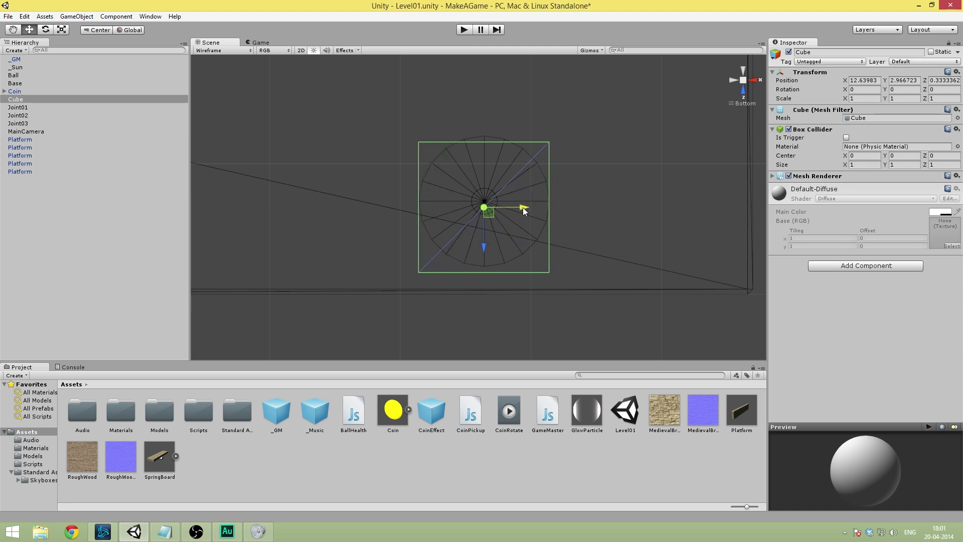
drag(482, 251, 485, 247)
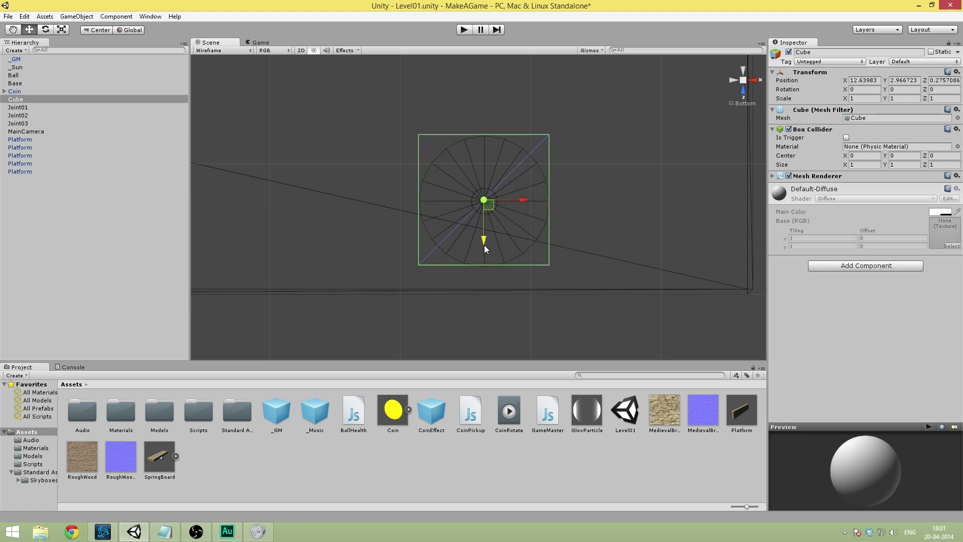
Check the Cube's alignment with the chain from the side and front, and restore Textured shading
click(735, 82)
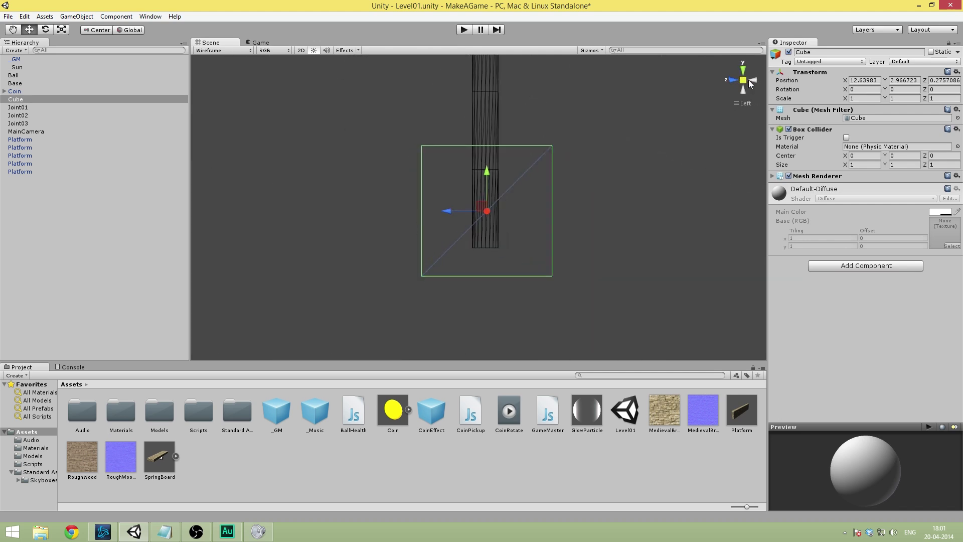
click(734, 81)
click(743, 80)
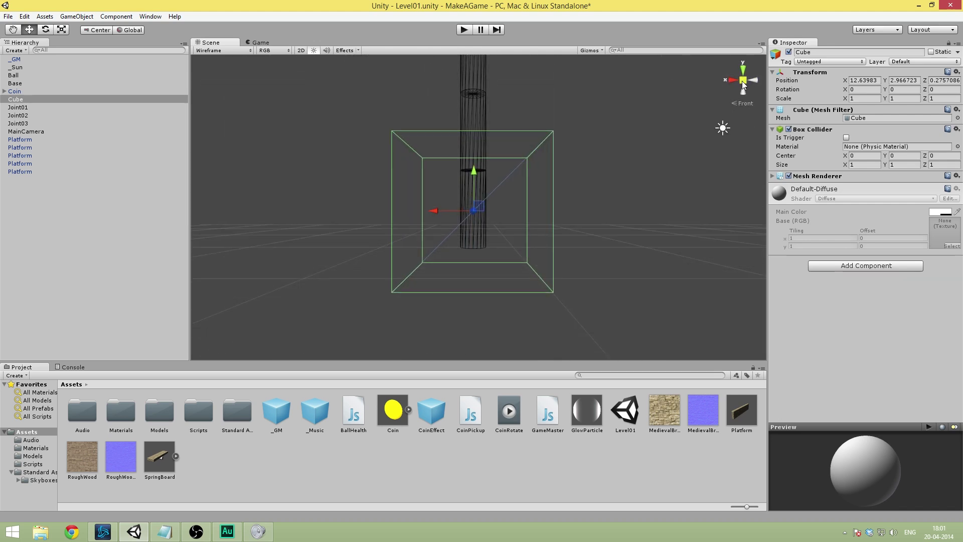
mouse_move(553, 135)
alt+mouse_down()
mouse_move(621, 172)
mouse_move(615, 161)
mouse_move(530, 152)
mouse_move(577, 141)
mouse_move(338, 128)
alt+mouse_up()
click(227, 51)
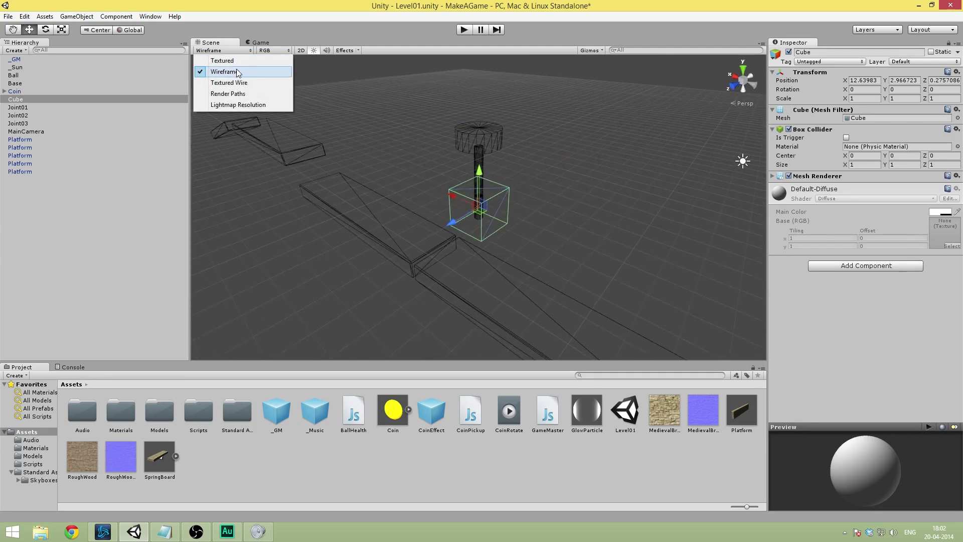
click(224, 60)
alt+drag(511, 136, 211, 138)
scroll(514, 198, up, 10)
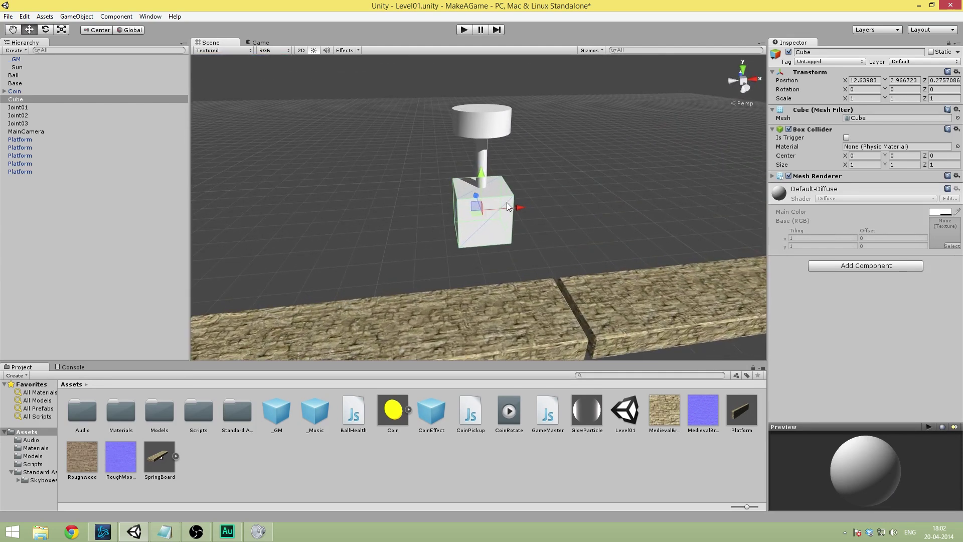
Narrow the Cube by setting its X scale to 0.3
key(r)
drag(521, 208, 495, 206)
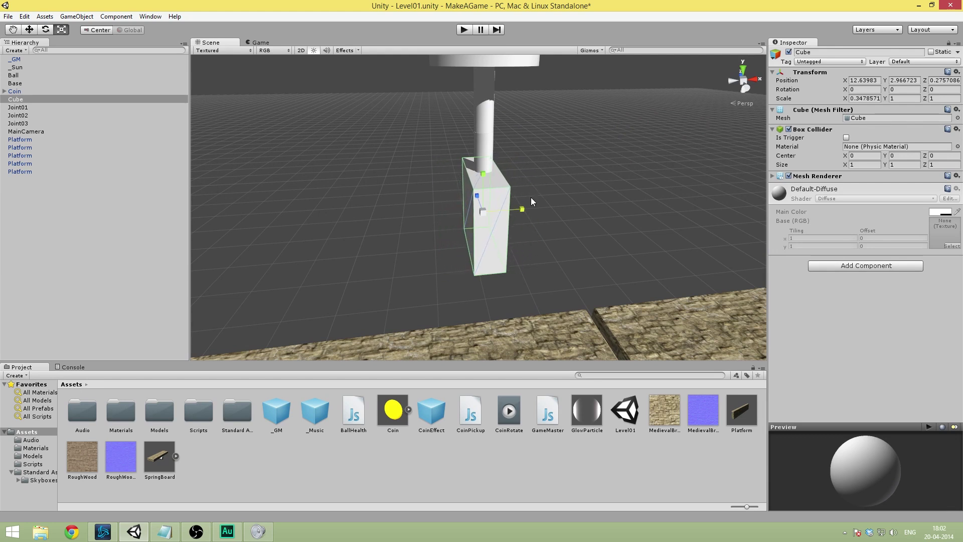
click(864, 98)
text(0.3)
Lower the Cube to about Y 2.19 so it meets the lower end of Joint03
alt+drag(762, 176, 485, 203)
key(w)
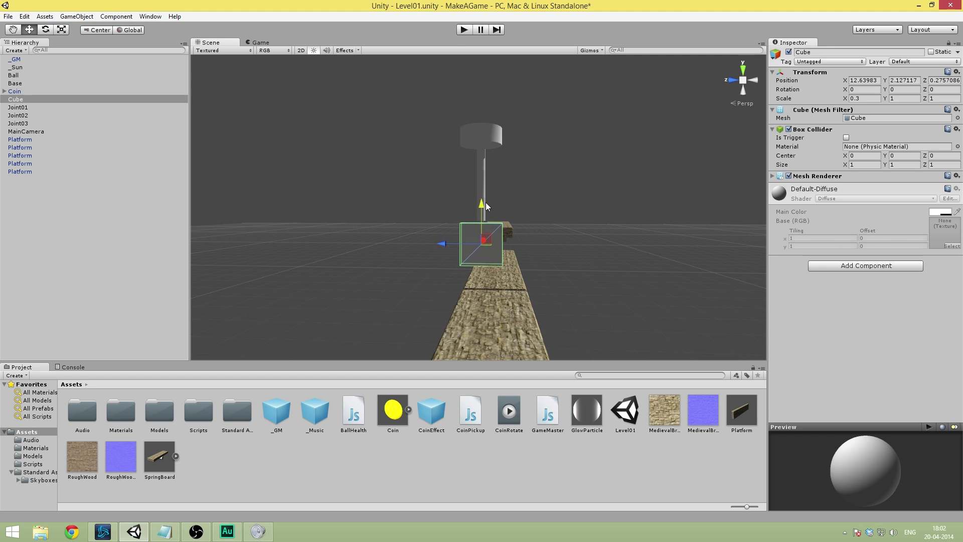
key(f)
alt+drag(608, 208, 486, 263)
drag(482, 168, 471, 161)
Playtest the level by rolling the ball towards the hanging chain and cube, and stop the game
click(464, 30)
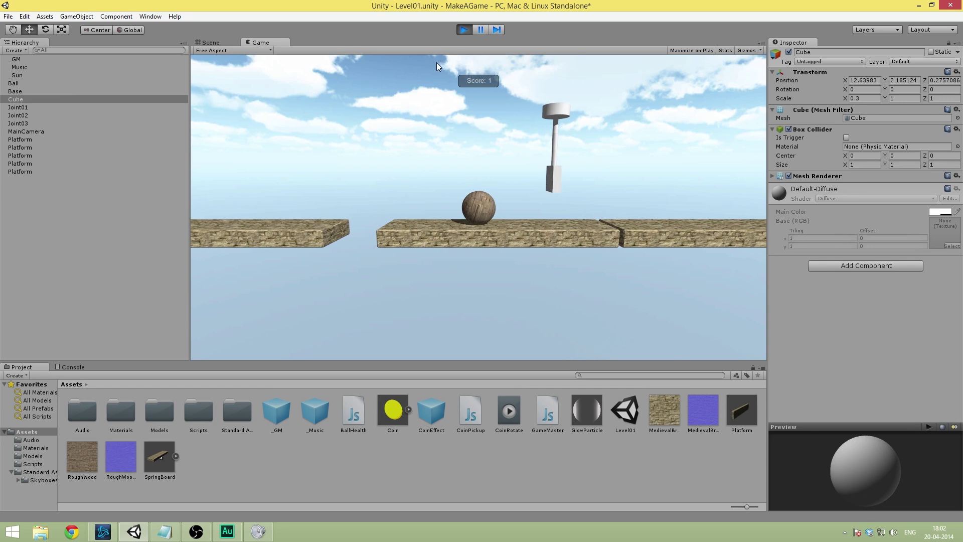
key(d)
key(w)
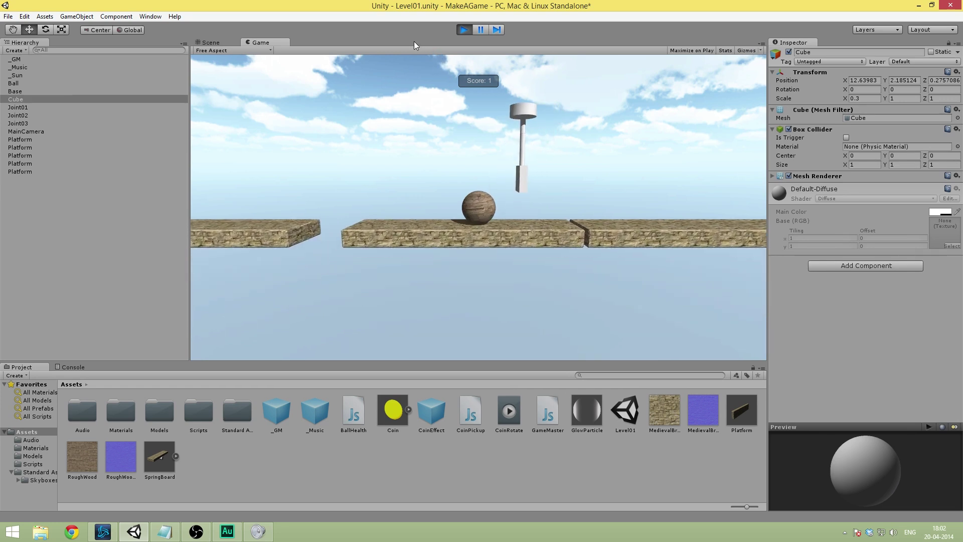
key(d)
key(w)
click(462, 29)
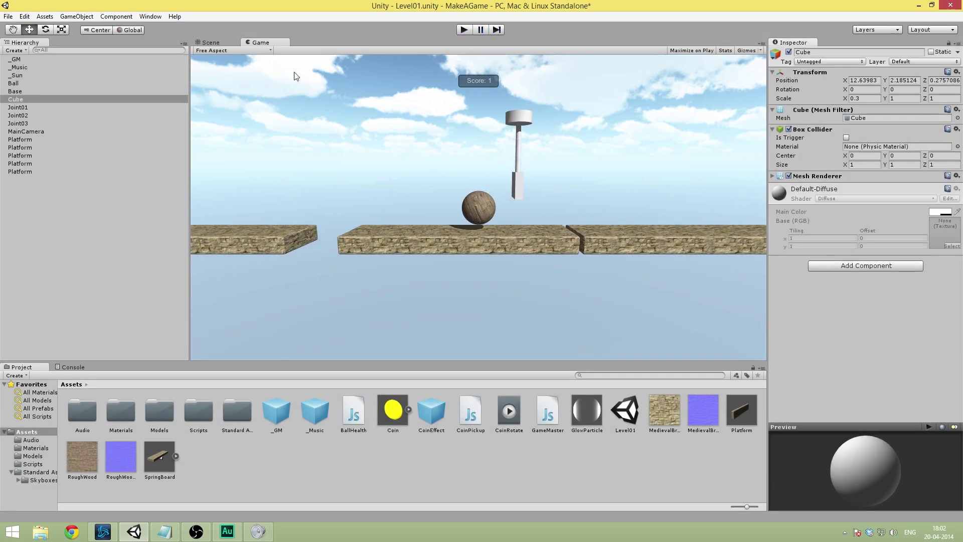
Rename the Cube at the end of the chain as Hammer
click(25, 129)
click(16, 124)
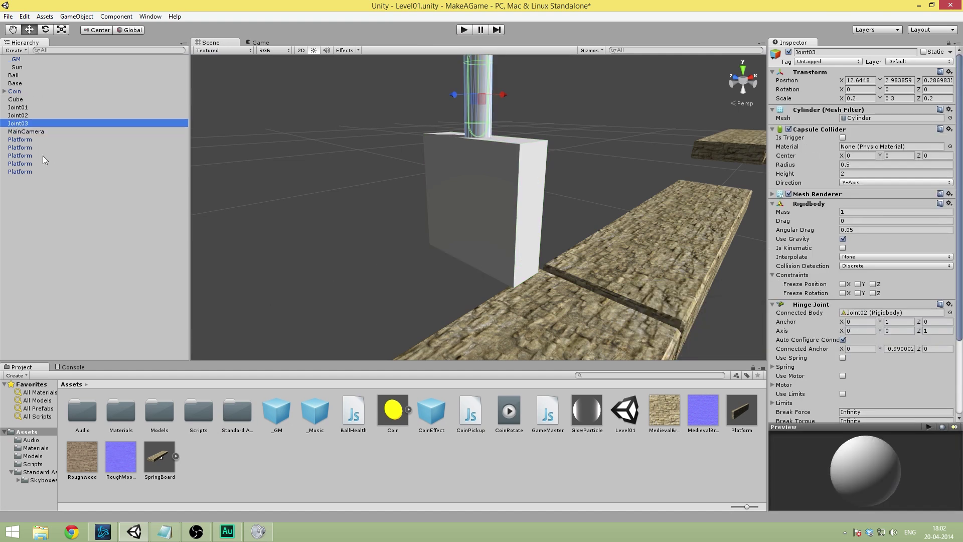
click(19, 76)
click(24, 131)
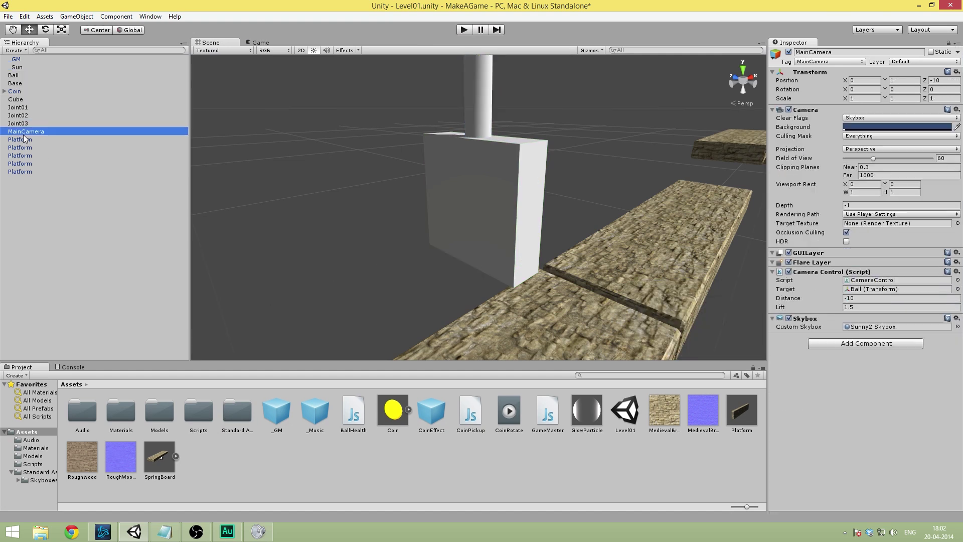
click(15, 100)
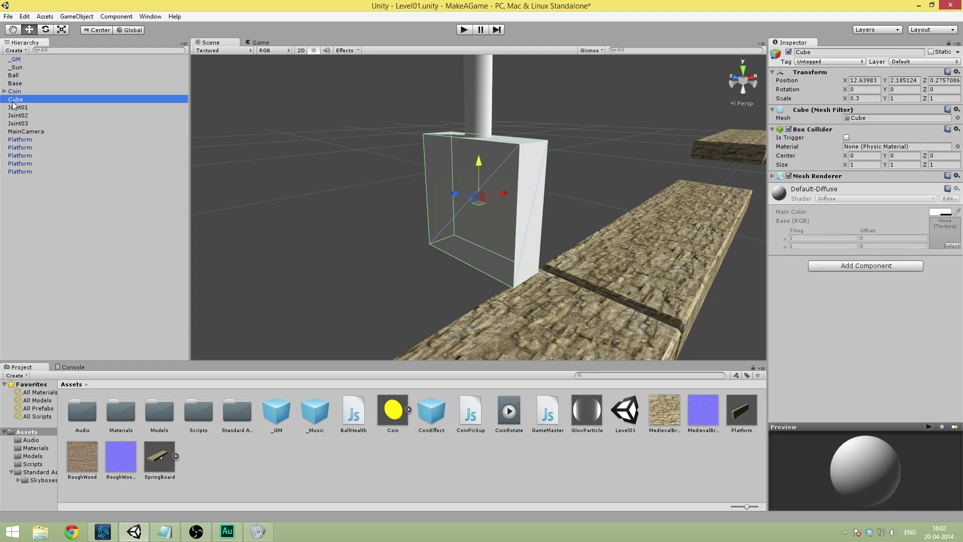
click(822, 53)
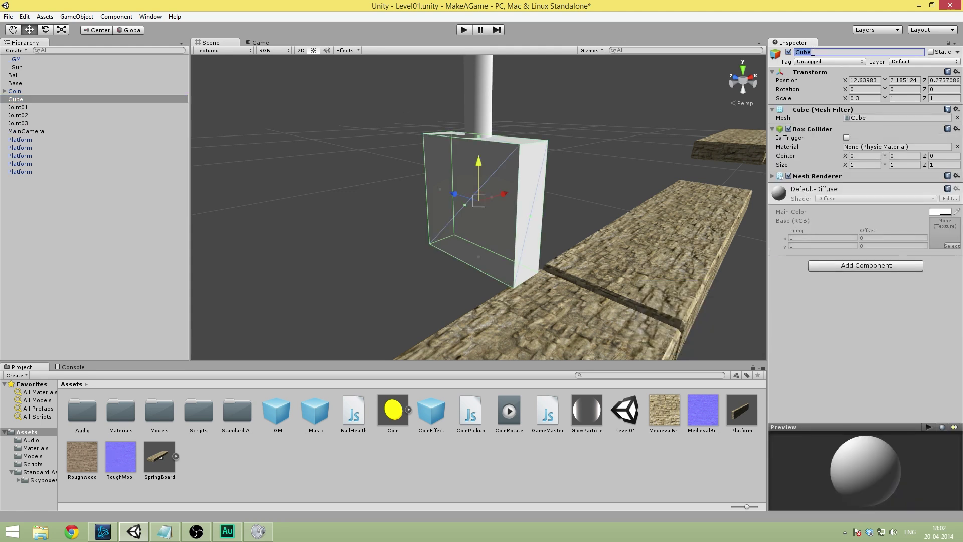
text(Hammer)
Add a Hinge Joint physics component to the Hammer
click(866, 265)
click(860, 331)
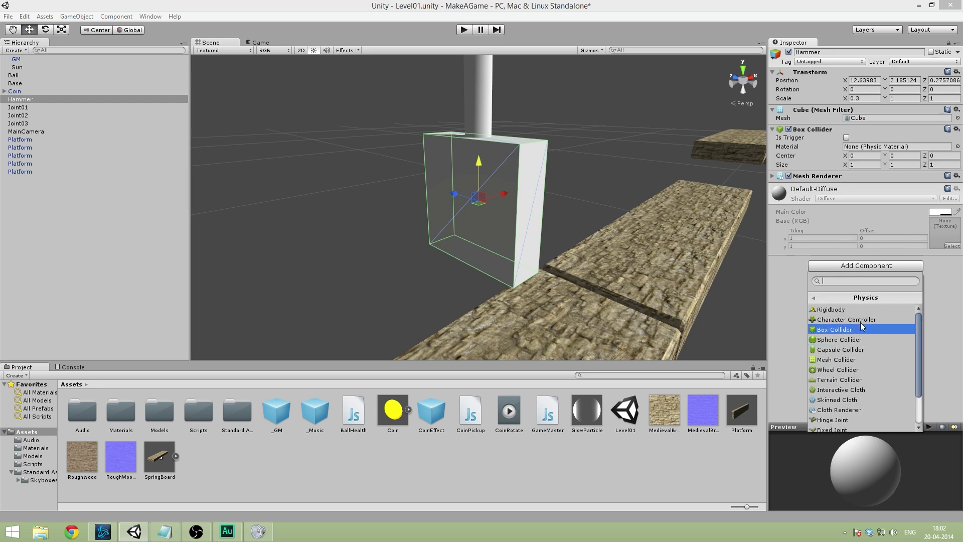
scroll(847, 381, down, 2)
click(849, 379)
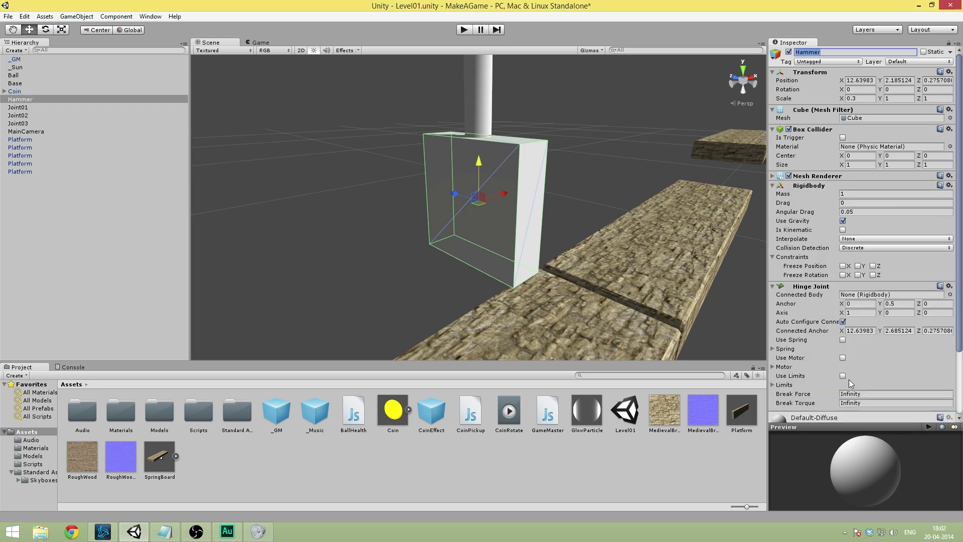
Connect the Hammer's hinge to Joint03 and set its axis to X 0, Y 0, Z 1
scroll(826, 224, down, 3)
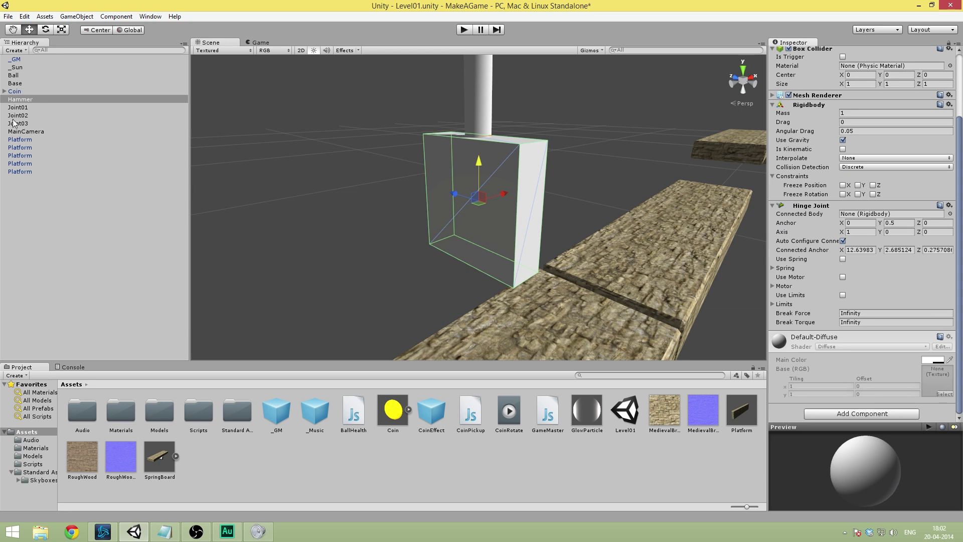
drag(15, 123, 878, 220)
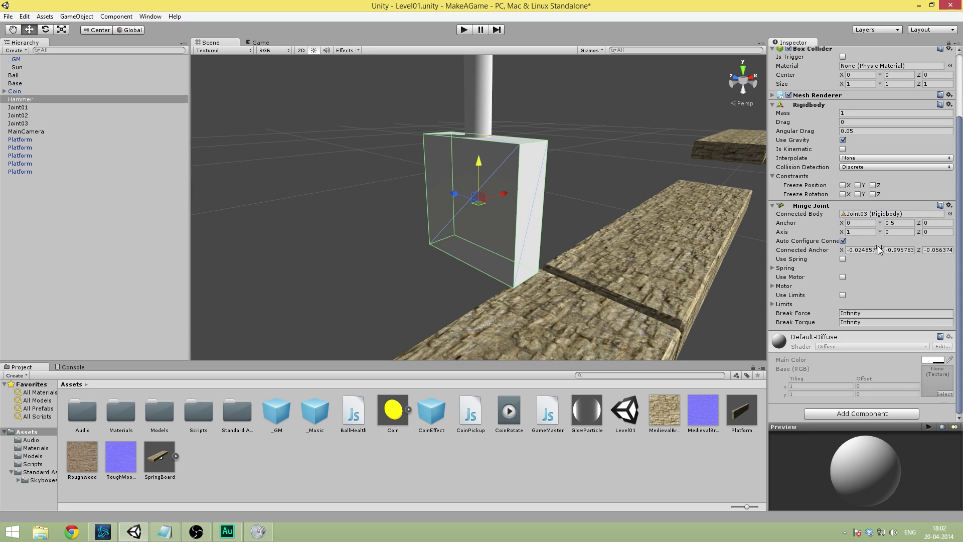
click(873, 231)
key(Tab)
key(Tab)
Playtest the level to check how the Hammer swings when the ball hits it, and stop the game
click(460, 32)
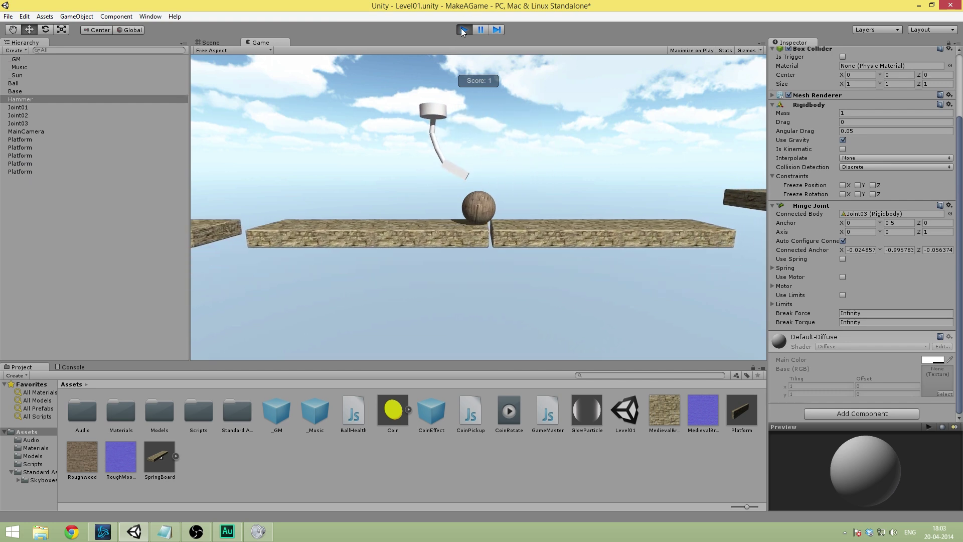
click(465, 30)
click(35, 100)
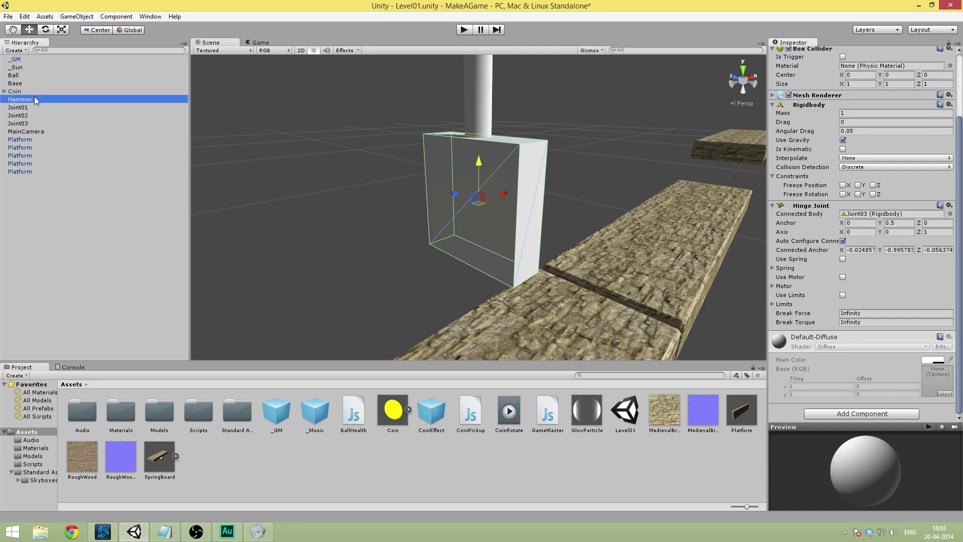
Create an empty game object and name it ChainHammer
click(90, 211)
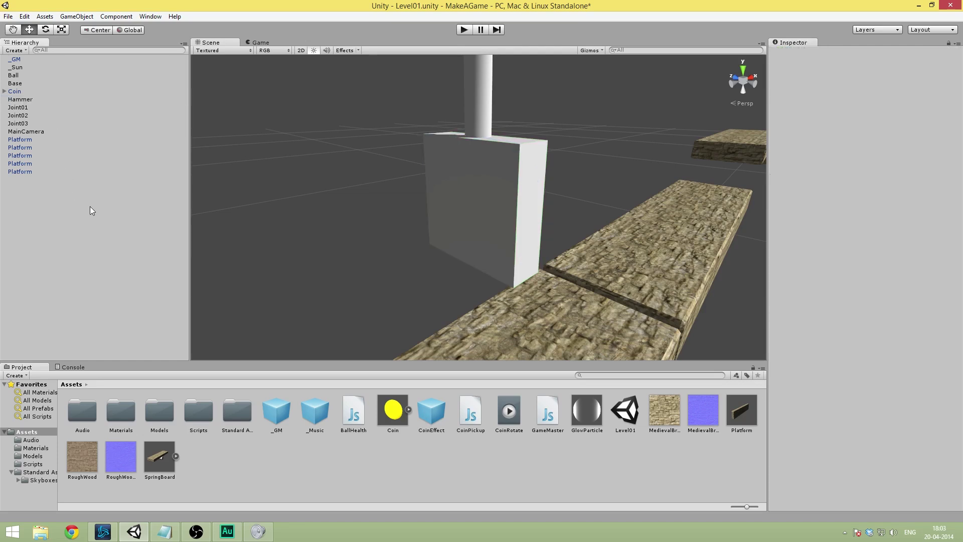
key(ctrl+shift+n)
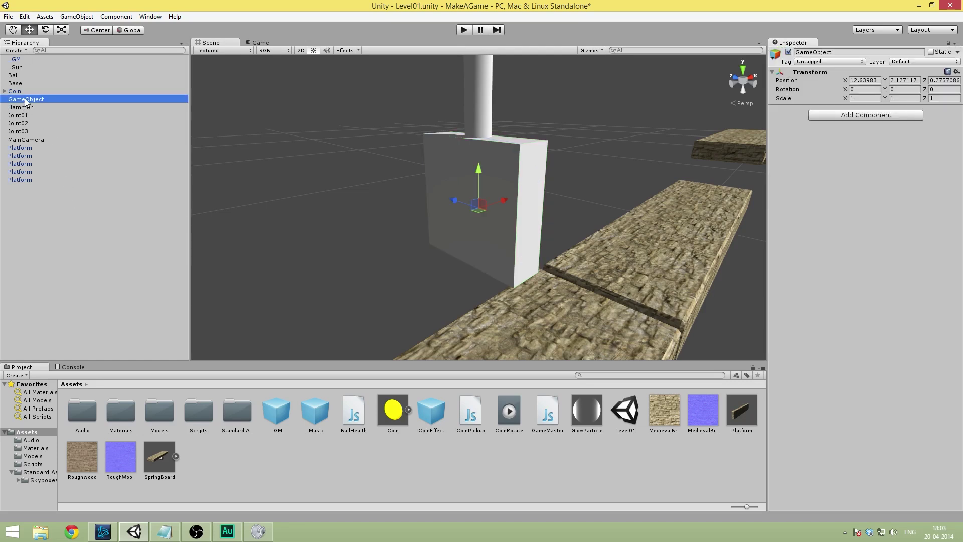
click(26, 100)
key(BackSpace)
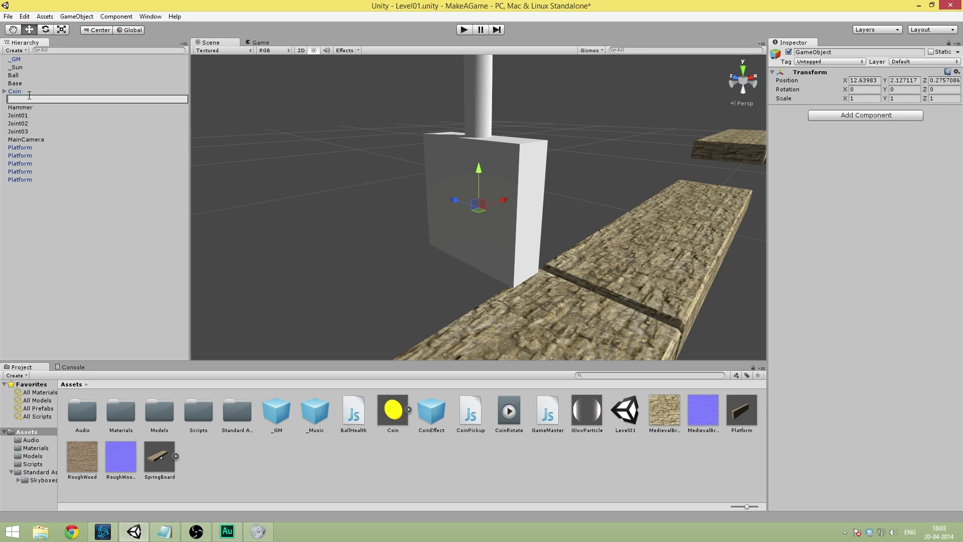
text(ChainHammerTh)
key(Return)
Parent Base, Hammer and Joint01 to Joint03 under ChainHammer and save it as a prefab in Assets
click(29, 107)
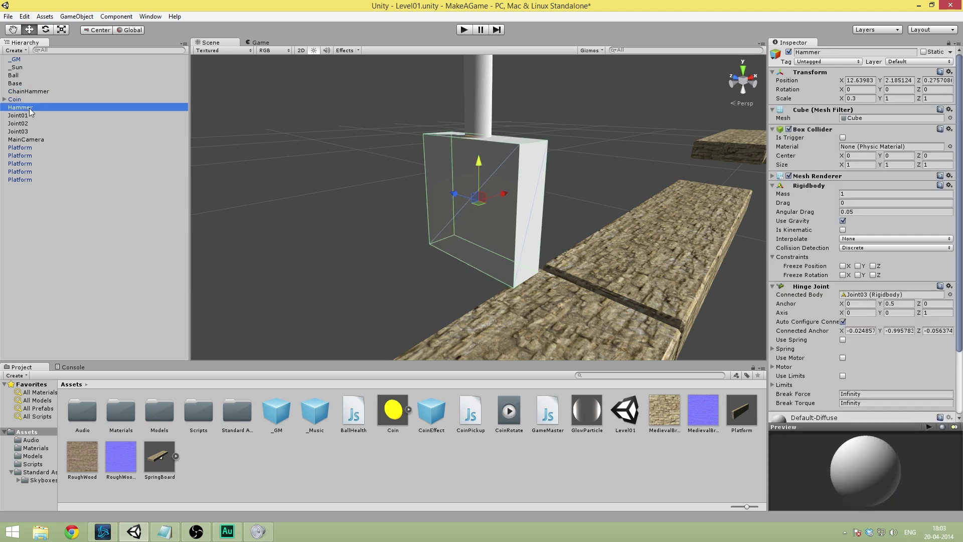
shift+click(20, 132)
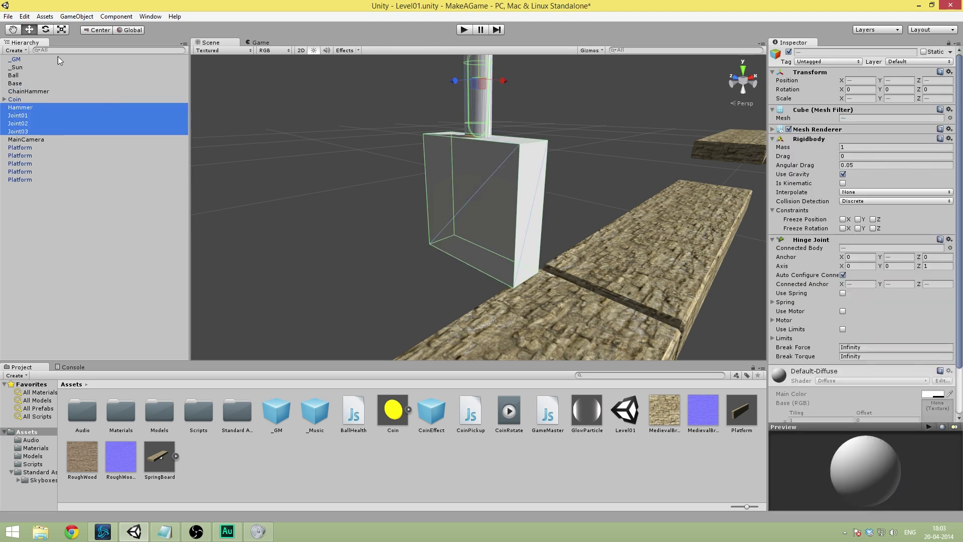
ctrl+click(27, 83)
drag(32, 83, 239, 467)
click(38, 85)
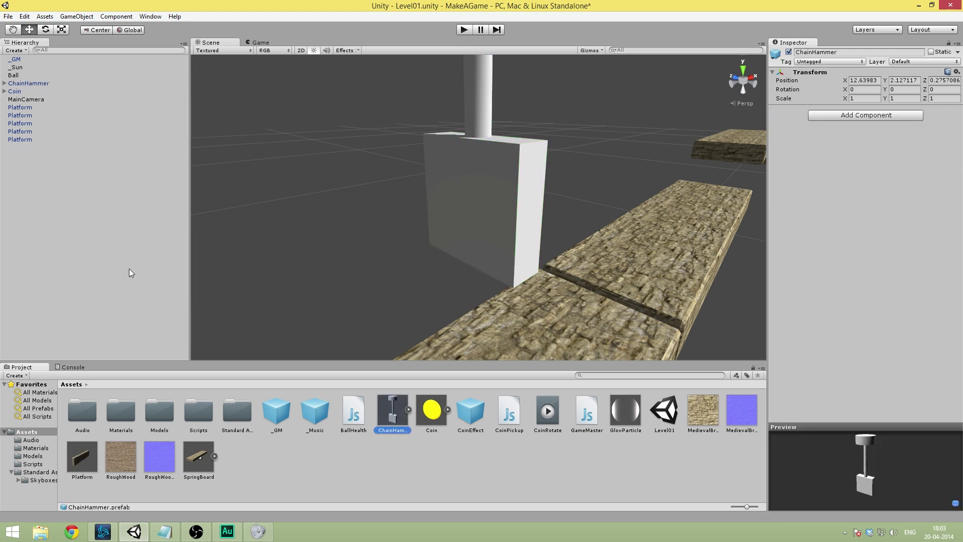
Delete the ChainHammer instance from the scene, keeping its prefab
click(30, 100)
click(38, 84)
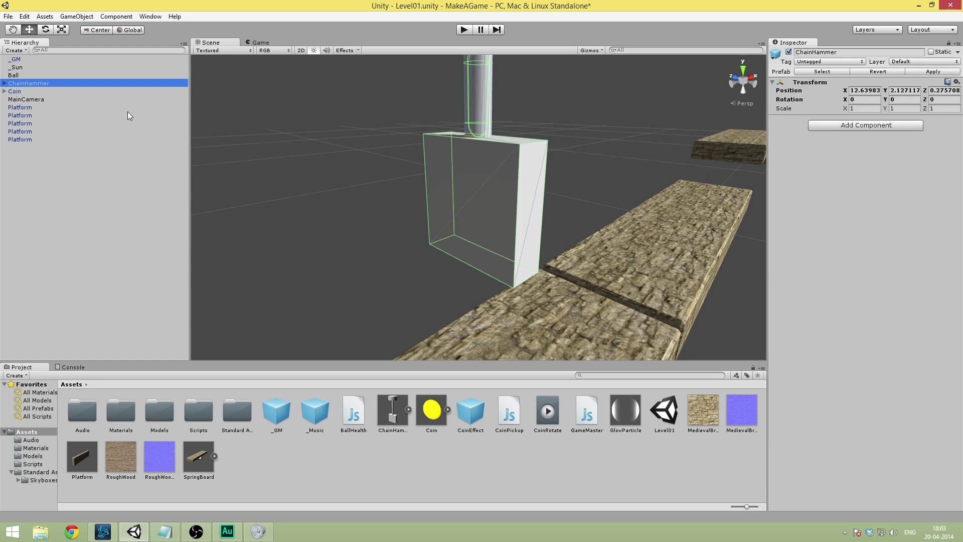
key(Delete)
Move the second platform after the ball's starting gap to about X 9.52 and Y 1.47, and save the scene
scroll(407, 137, down, 5)
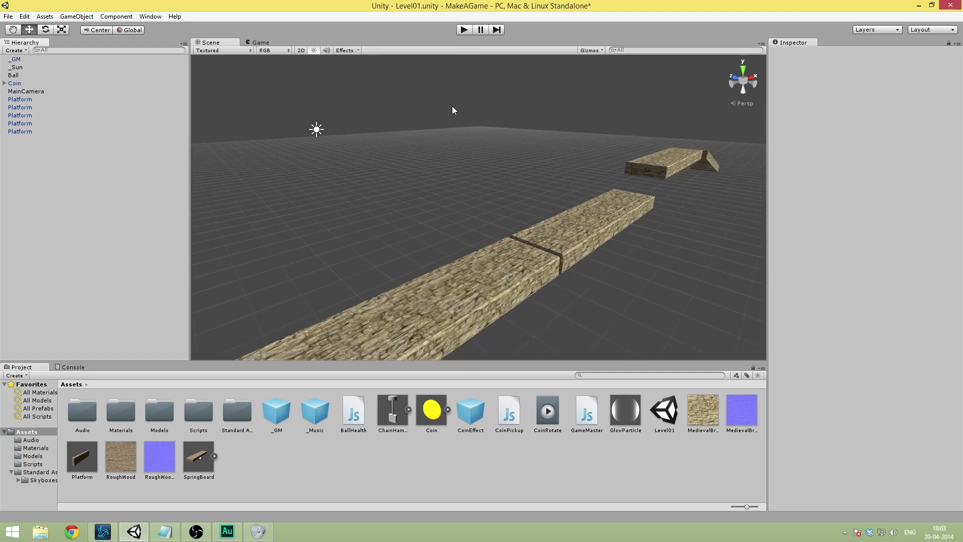
alt+drag(452, 107, 463, 140)
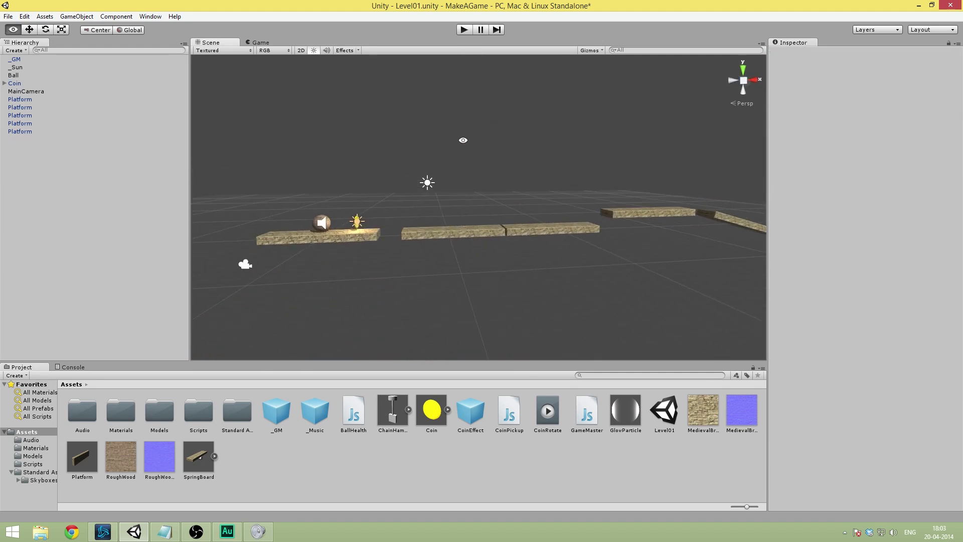
middle_drag(547, 155, 488, 129)
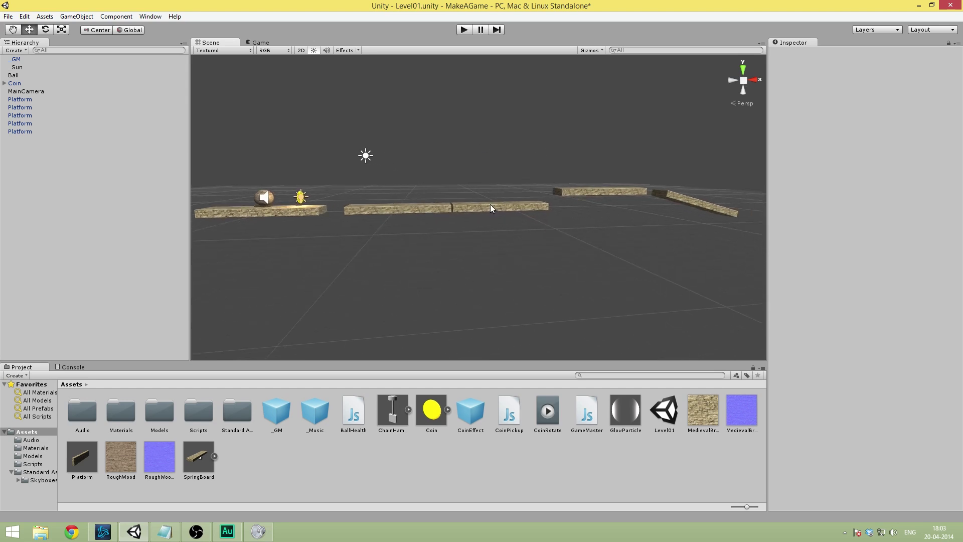
click(435, 208)
drag(437, 208, 425, 207)
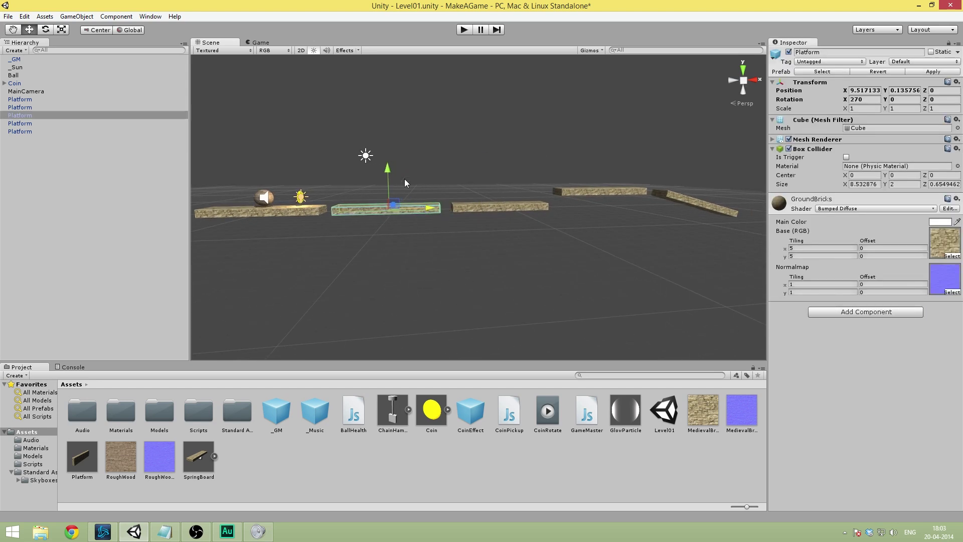
drag(385, 170, 386, 150)
alt+drag(554, 168, 584, 212)
key(ctrl+s)
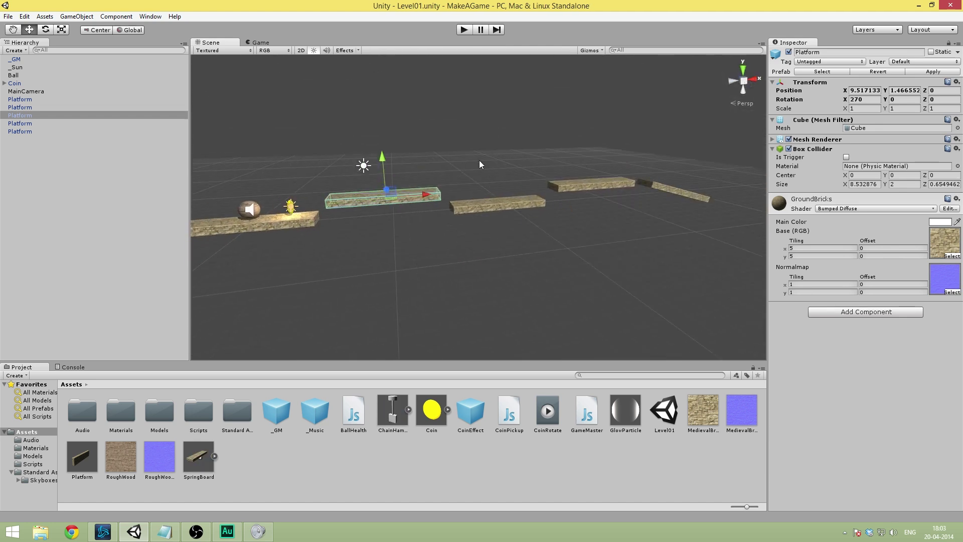
scroll(491, 157, down, 3)
mouse_move(506, 152)
alt+mouse_down()
mouse_move(552, 146)
mouse_move(515, 141)
alt+mouse_up()
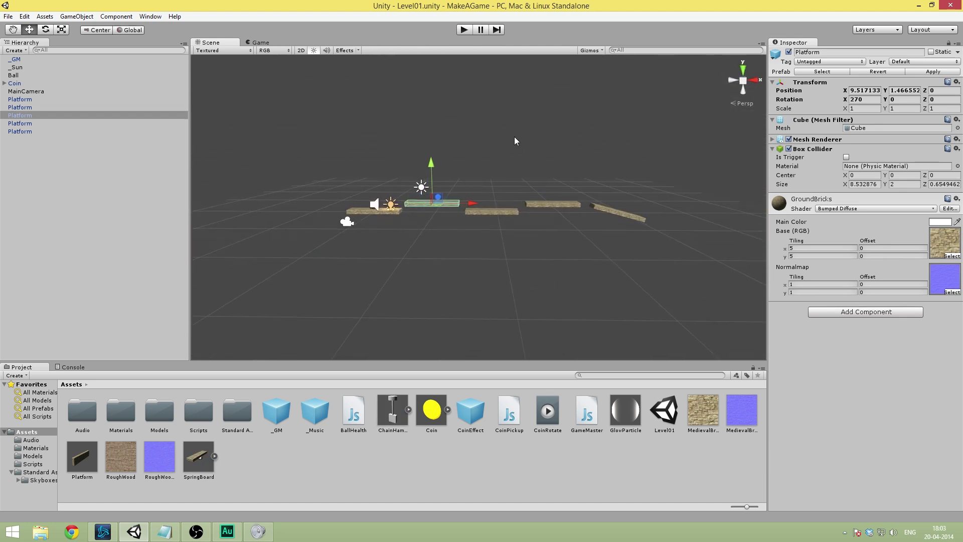